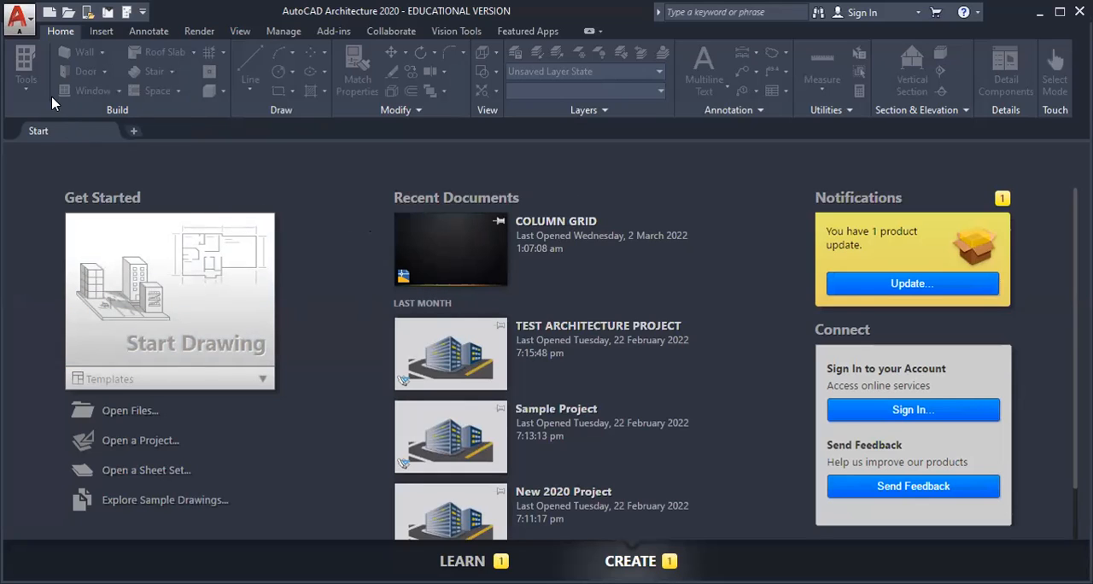
Step: Create a new drawing from the Aec Model (Metric Stb) template and turn off the grid display
{"action": "left_click", "coordinate": [21, 19]}
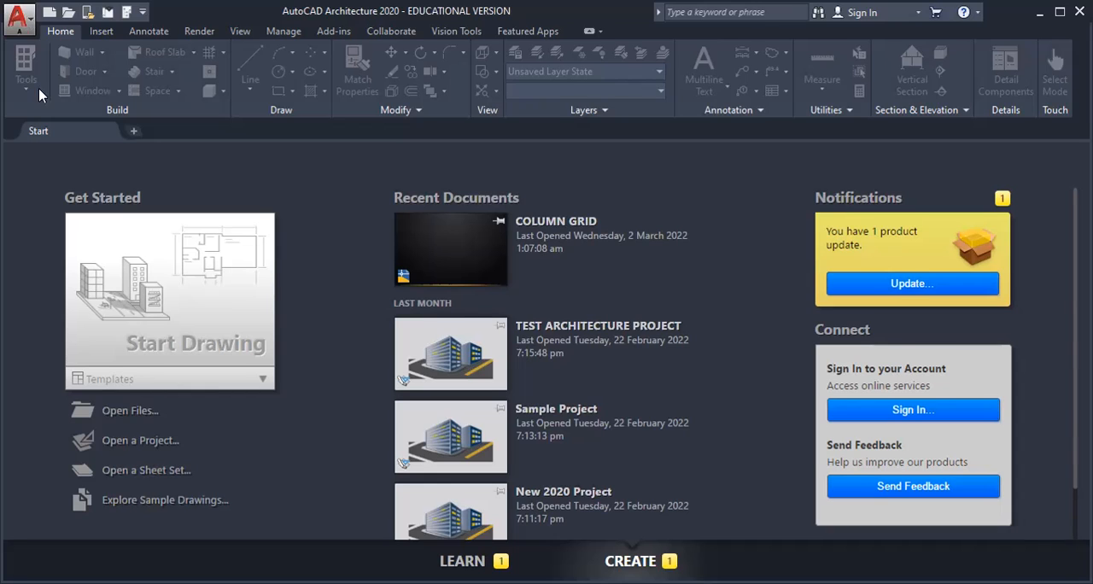
{"action": "mouse_move", "coordinate": [55, 105]}
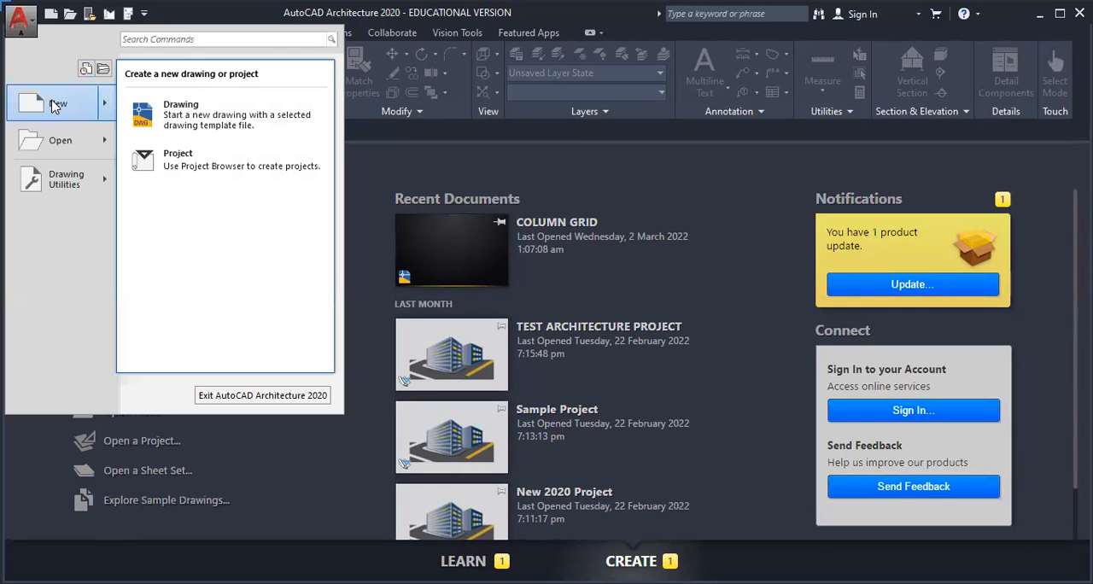
{"action": "left_click", "coordinate": [56, 104]}
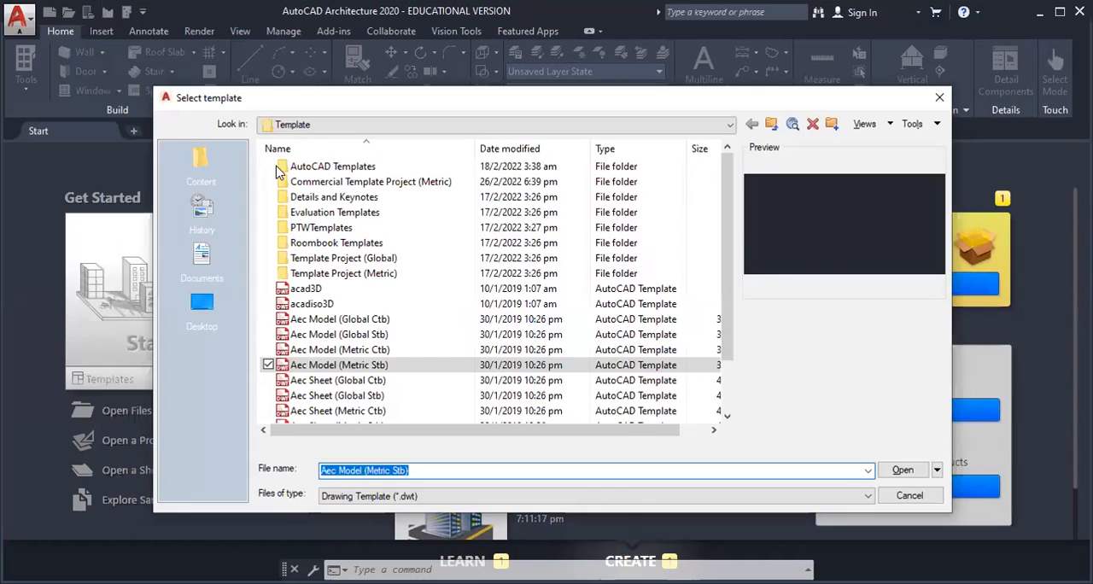
{"action": "left_click", "coordinate": [332, 367]}
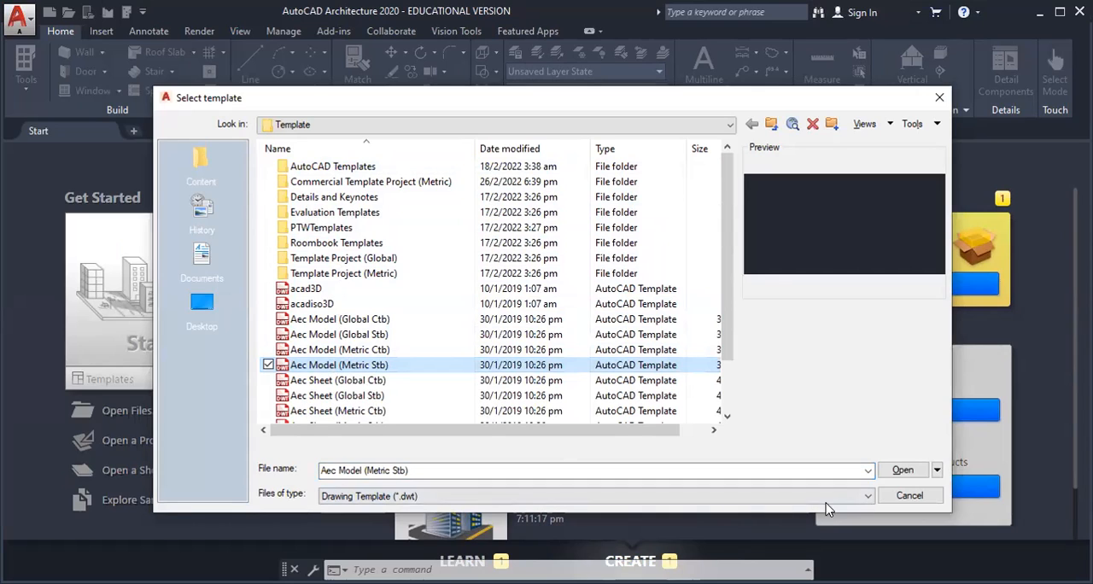
{"action": "left_click", "coordinate": [905, 472]}
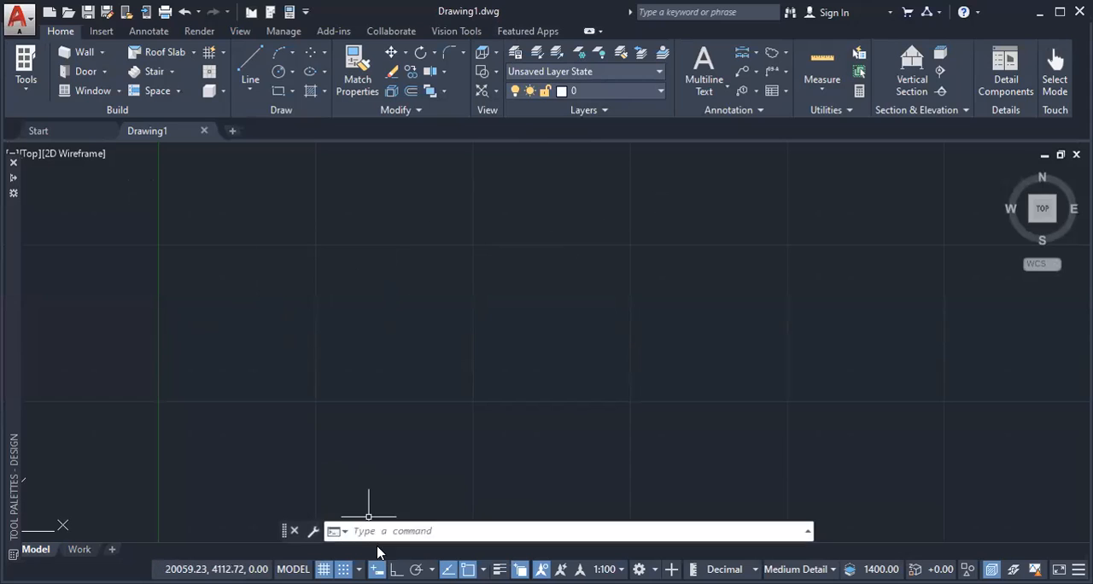
{"action": "left_click", "coordinate": [324, 569]}
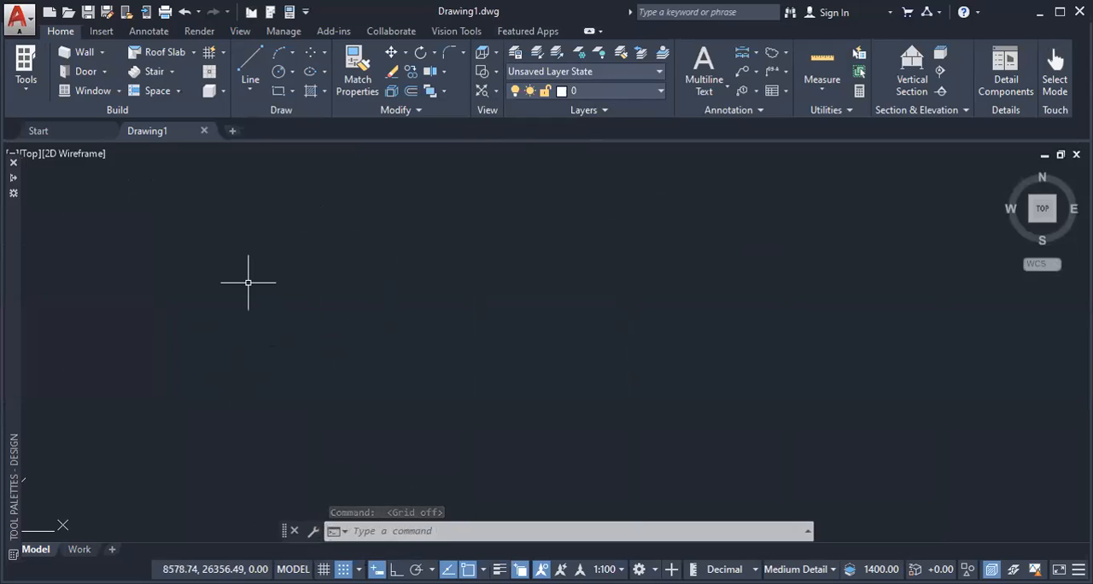
Step: Set the model space limits from 0,0 to 10000,10000 and zoom to show all of the drawing area
{"action": "type", "text": "LIMITS"}
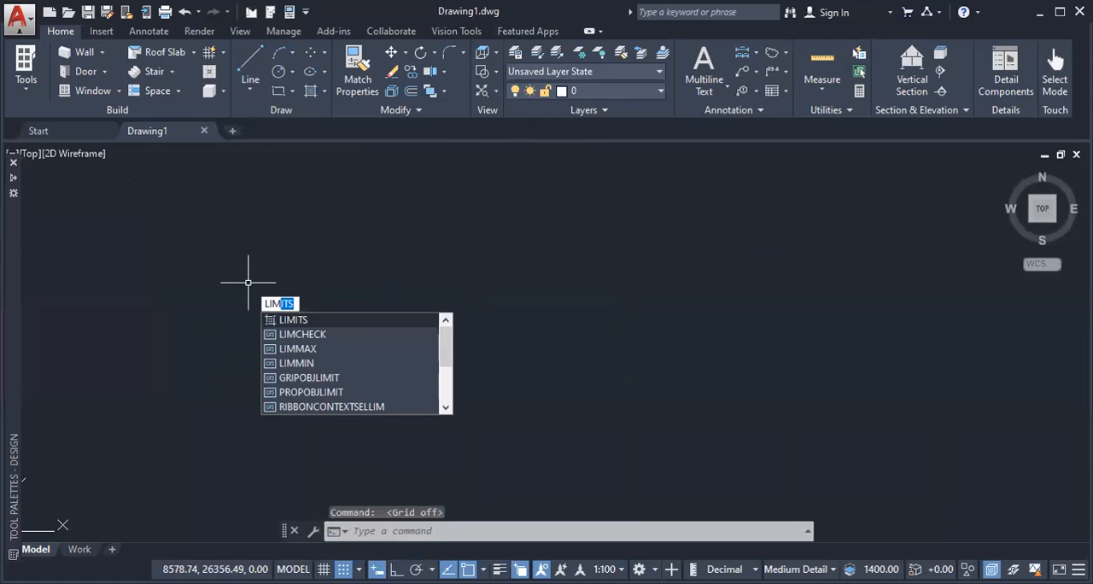
{"action": "key", "text": "Return"}
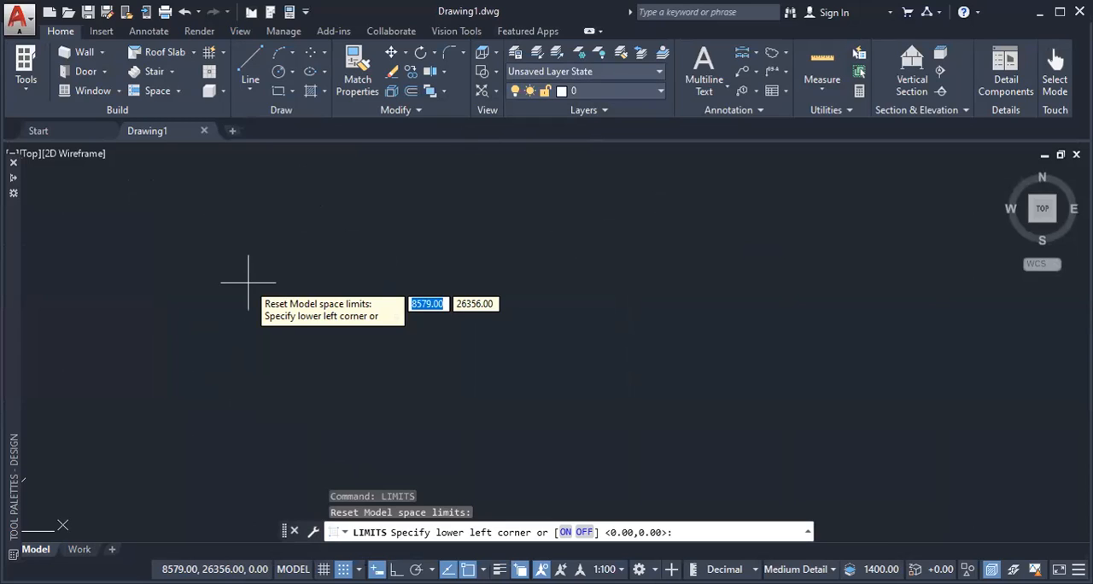
{"action": "key", "text": "Return"}
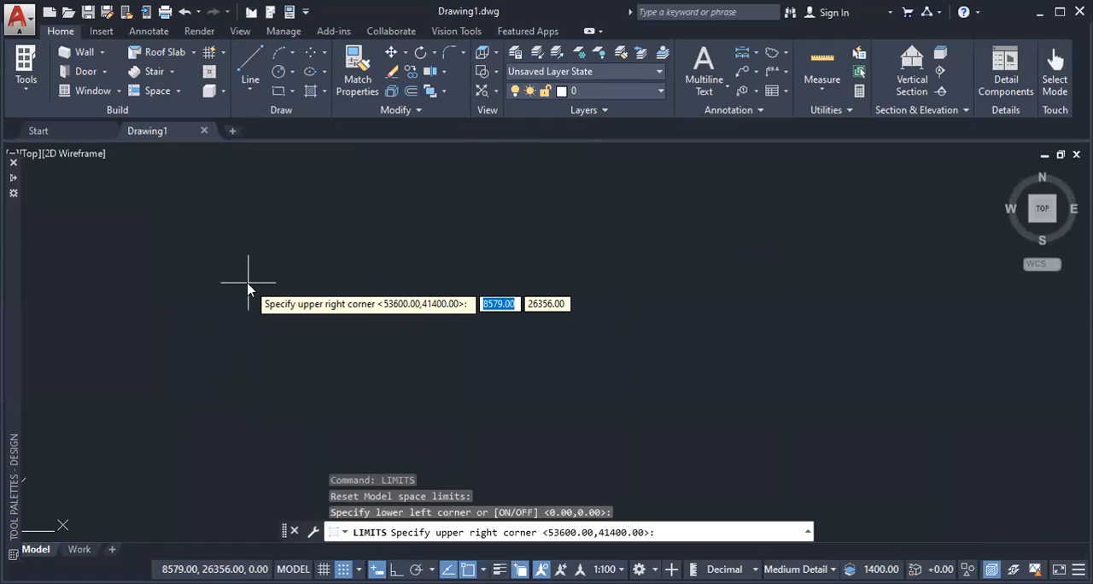
{"action": "type", "text": "100000"}
{"action": "key", "text": "BackSpace"}
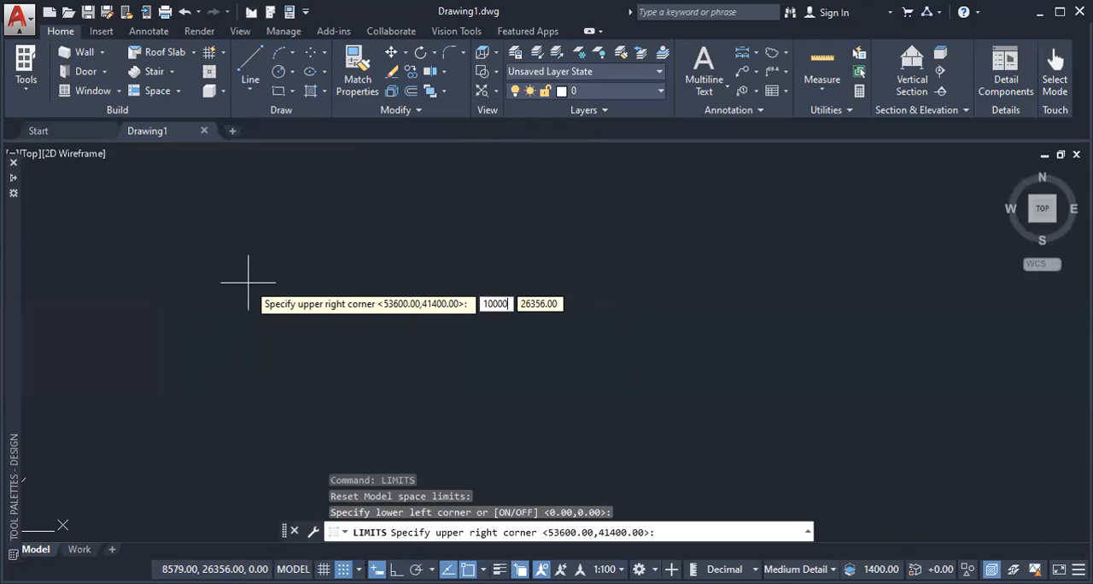
{"action": "key", "text": "Tab"}
{"action": "type", "text": "10000"}
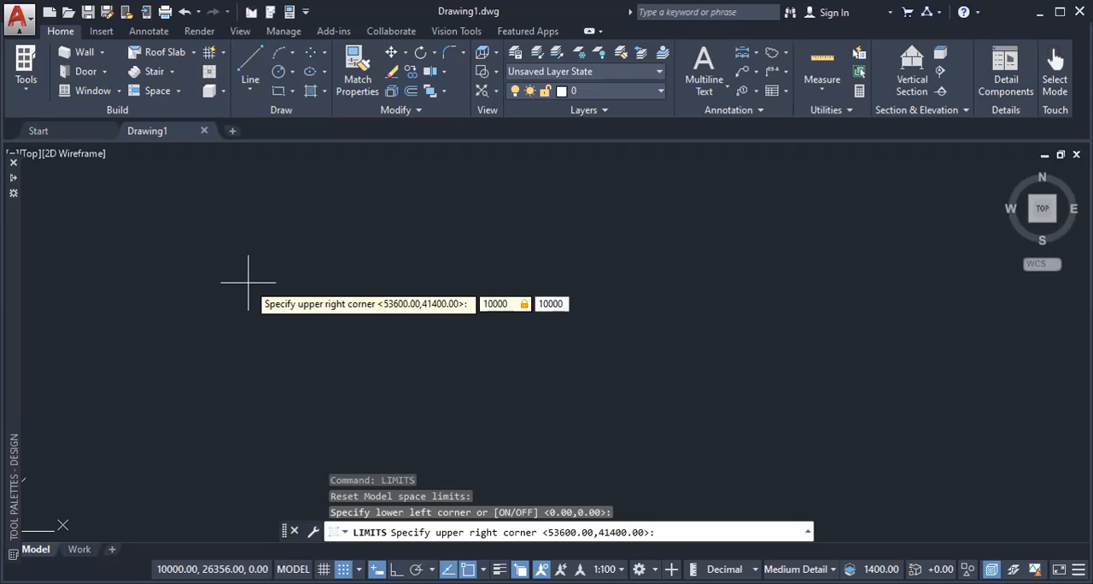
{"action": "key", "text": "Return"}
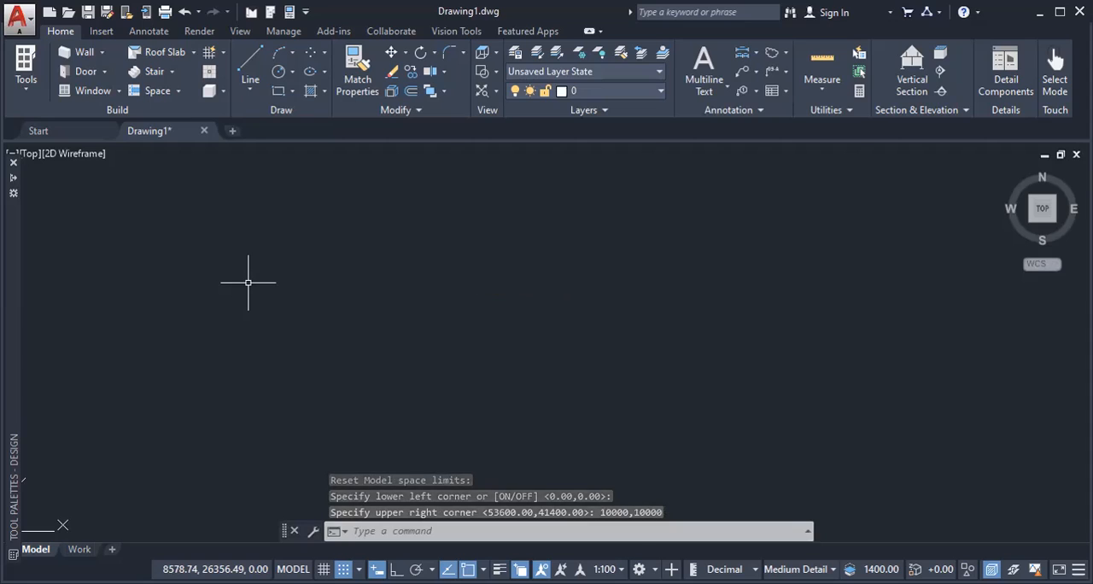
{"action": "type", "text": "Z"}
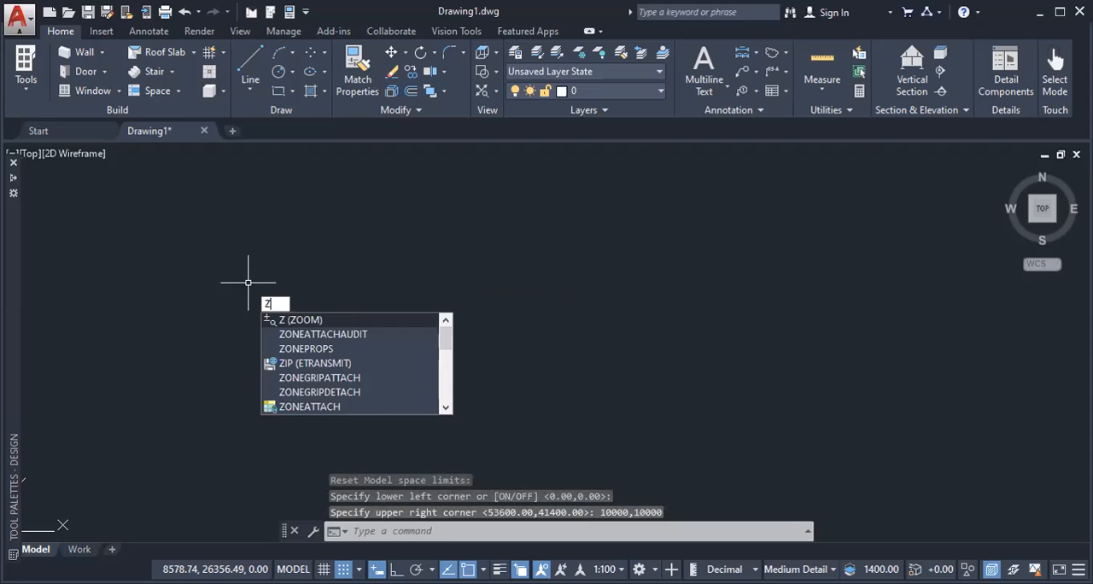
{"action": "key", "text": "Return"}
{"action": "type", "text": "A"}
{"action": "key", "text": "Return"}
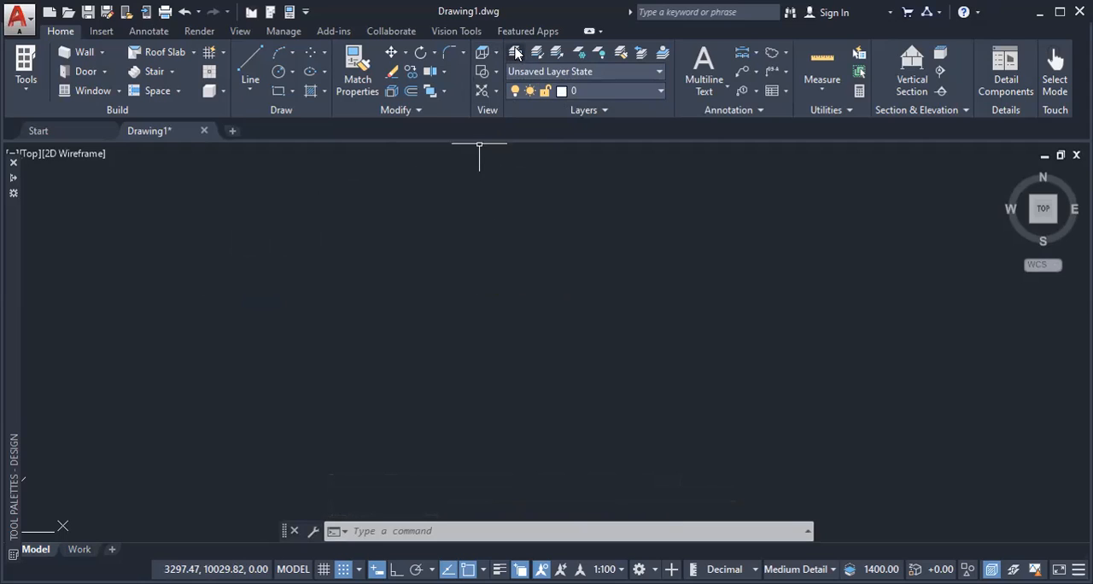
Step: Create a new layer named WALL in the layer properties manager
{"action": "left_click", "coordinate": [516, 53]}
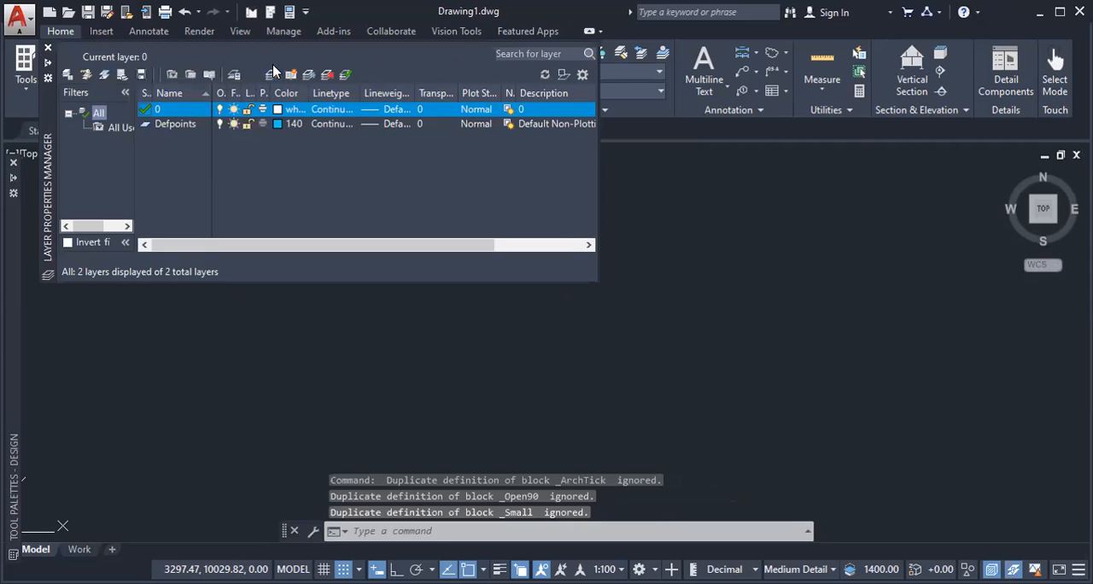
{"action": "left_click", "coordinate": [271, 74]}
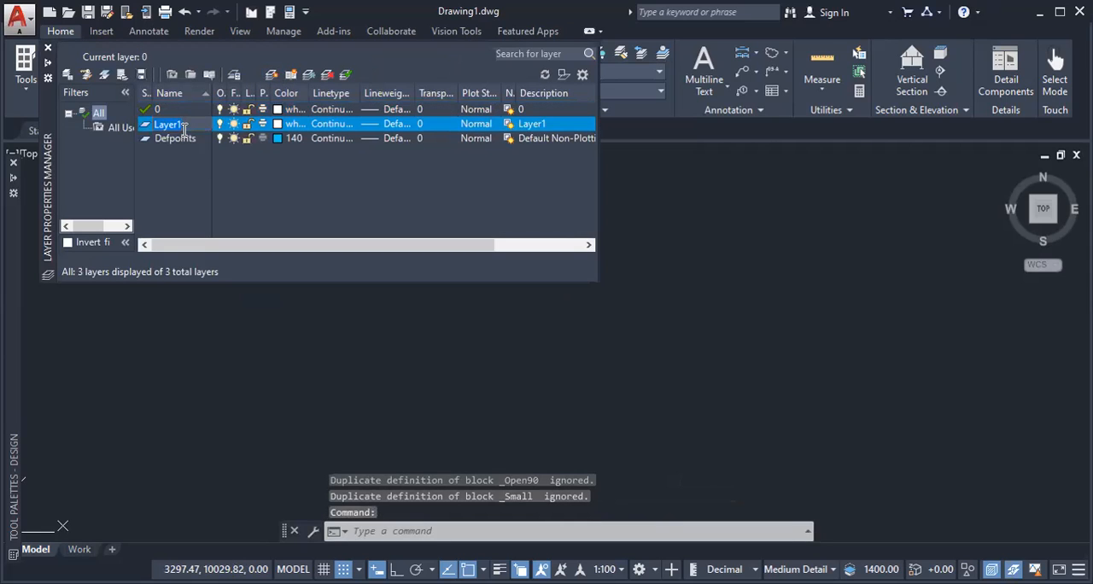
{"action": "type", "text": "WALL"}
{"action": "key", "text": "Return"}
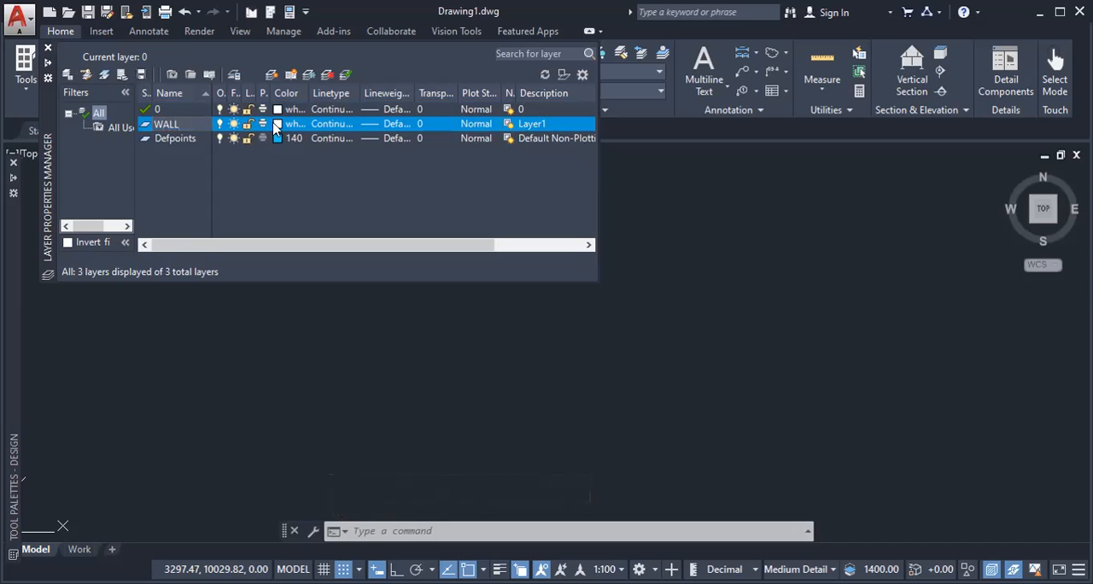
Step: Set the WALL layer's lineweight to 0.60 mm
{"action": "left_click", "coordinate": [395, 128]}
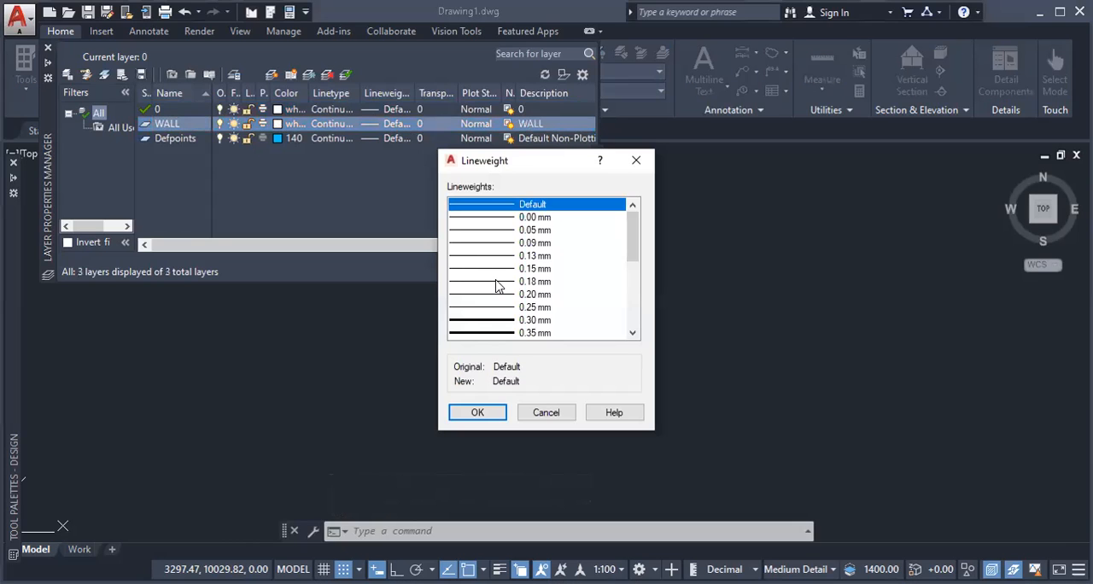
{"action": "scroll", "coordinate": [501, 283], "scroll_direction": "down", "scroll_amount": 1}
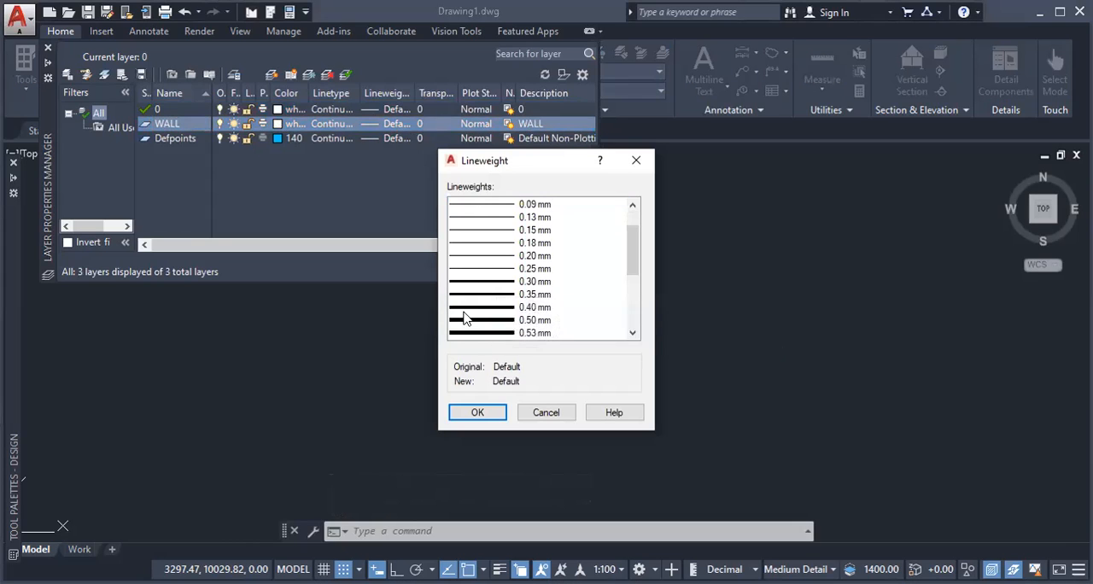
{"action": "scroll", "coordinate": [489, 330], "scroll_direction": "down", "scroll_amount": 1}
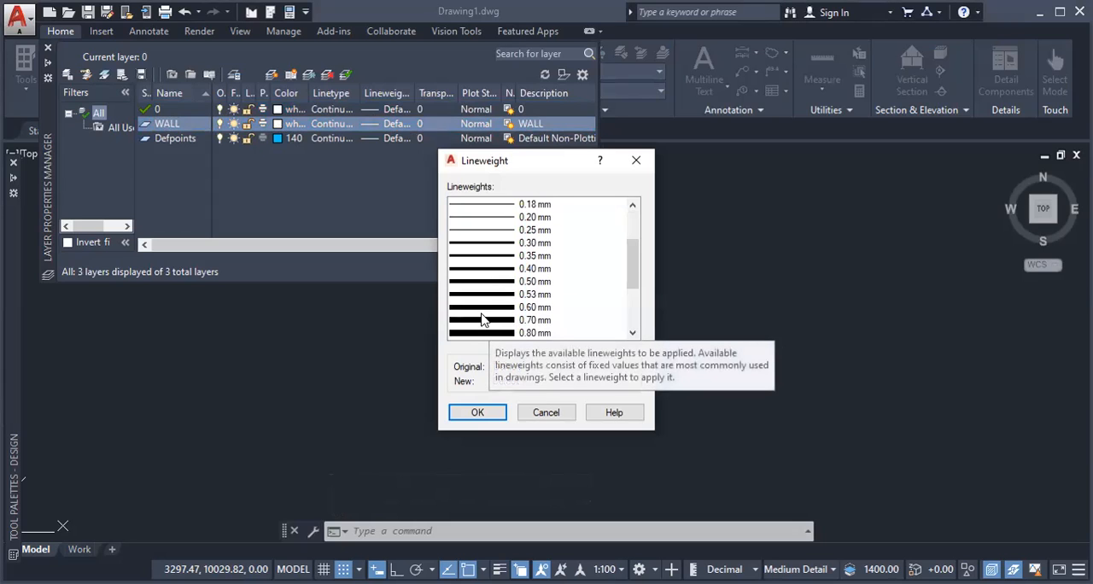
{"action": "left_click", "coordinate": [485, 312]}
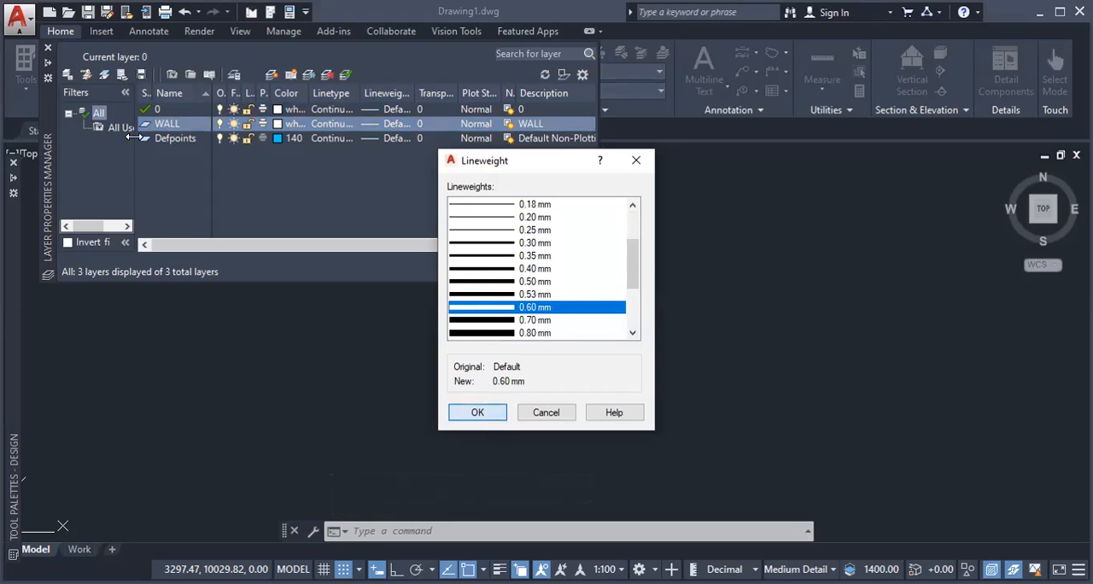
{"action": "key", "text": "Return"}
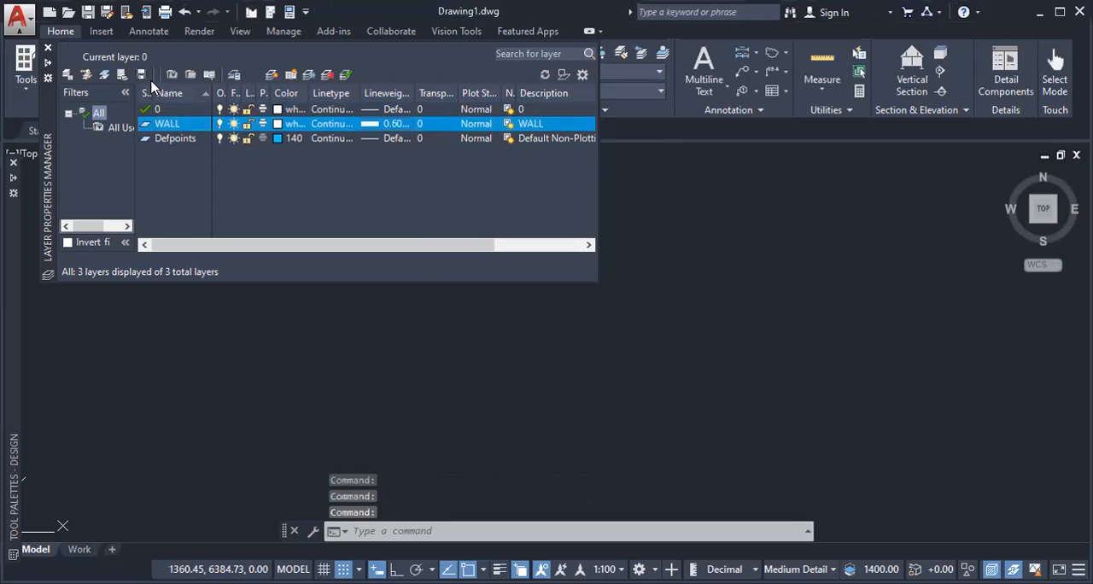
Step: Add a layer named LINE and assign it index color 31
{"action": "left_click", "coordinate": [270, 74]}
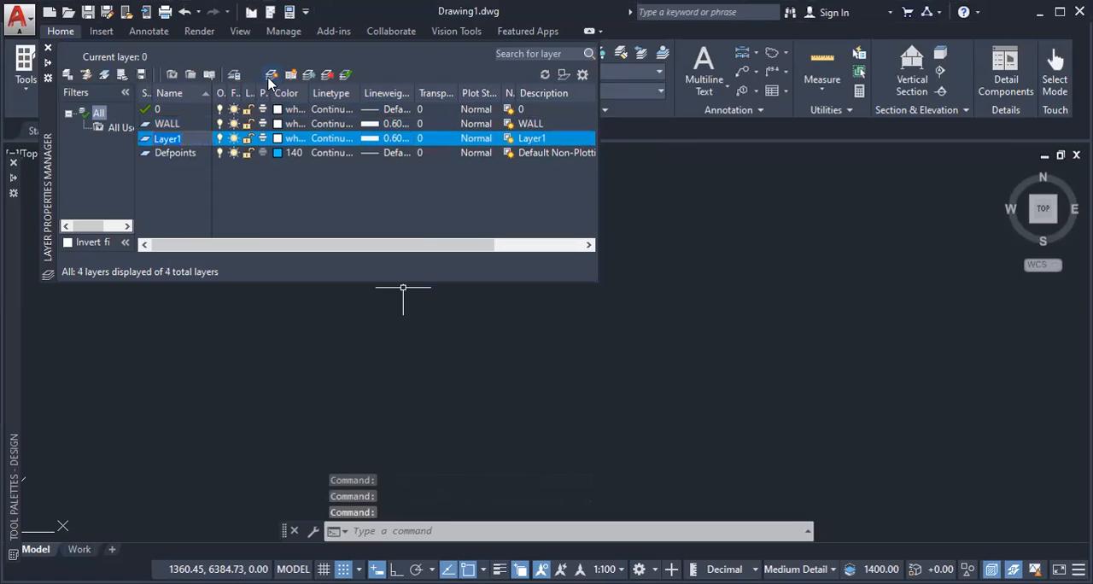
{"action": "type", "text": "LINE"}
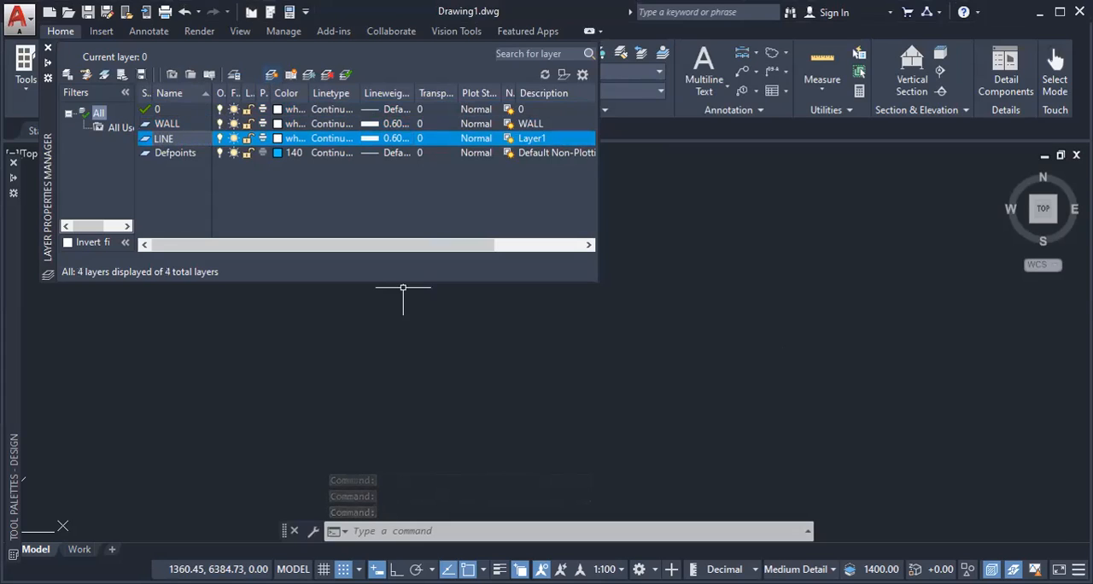
{"action": "key", "text": "Return"}
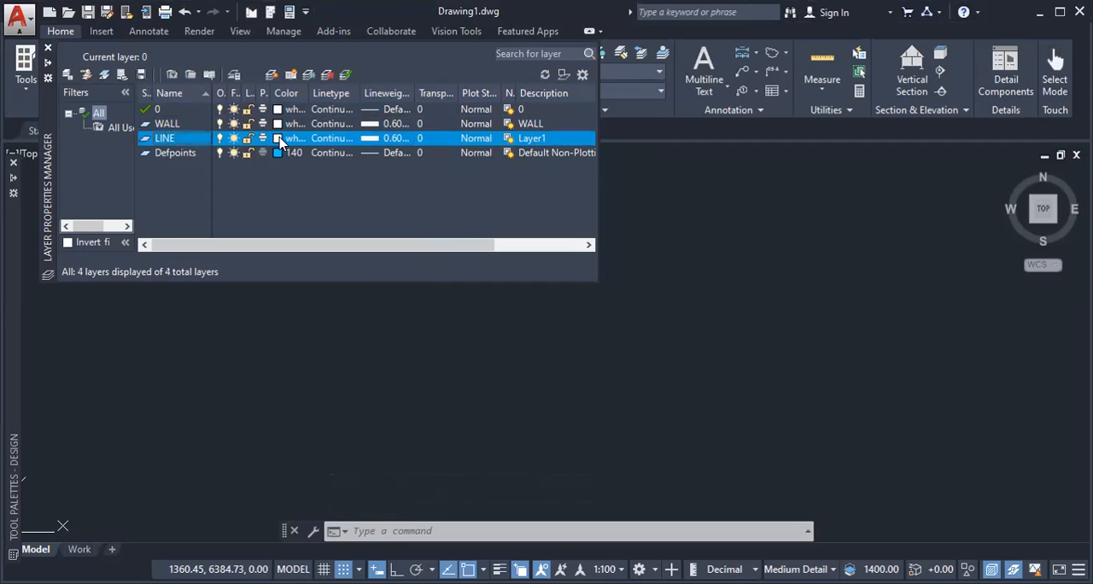
{"action": "left_click", "coordinate": [278, 139]}
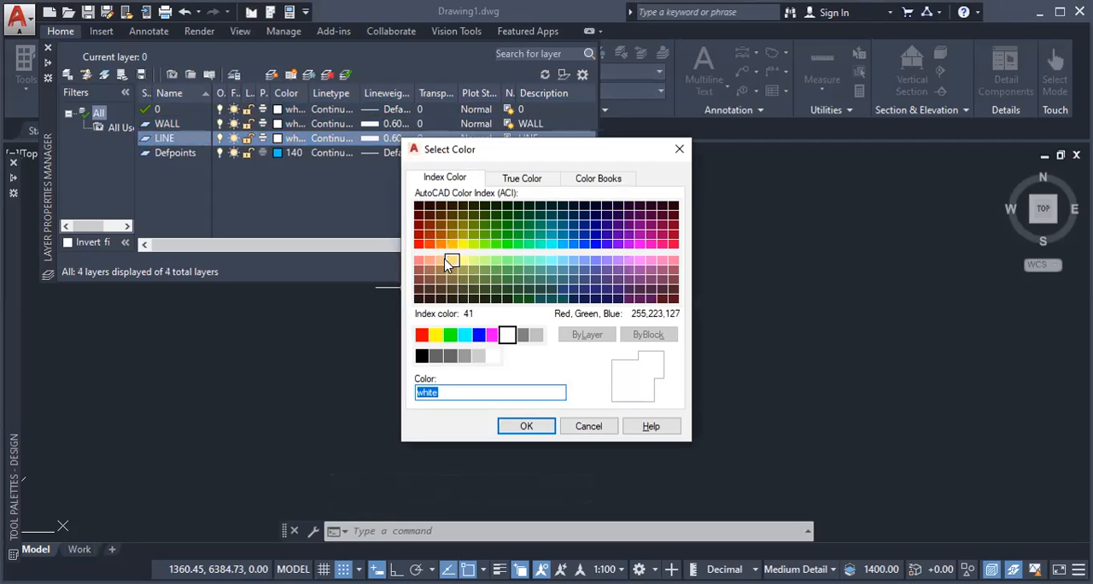
{"action": "left_click", "coordinate": [441, 261]}
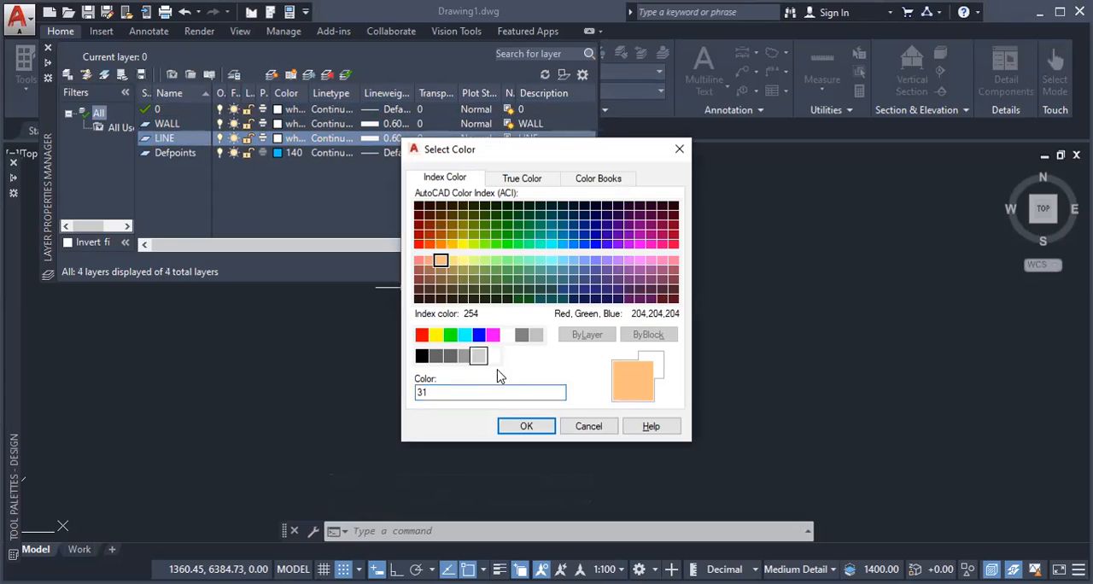
{"action": "left_click", "coordinate": [526, 427]}
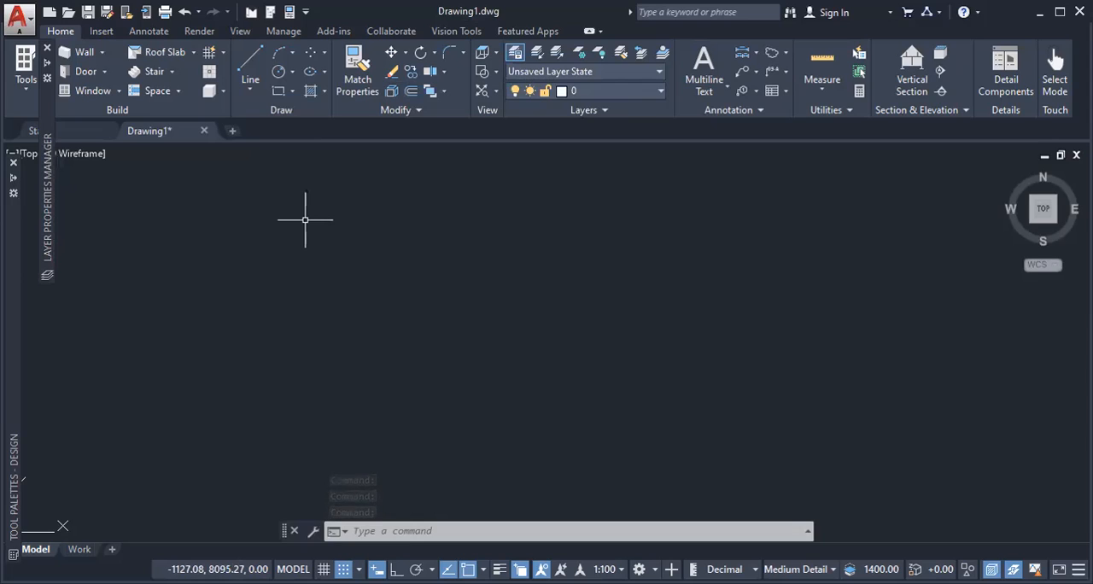
Step: Add a layer named DIMENSION based on layer 0 and set its lineweight to 0.25 mm
{"action": "type", "text": "LA"}
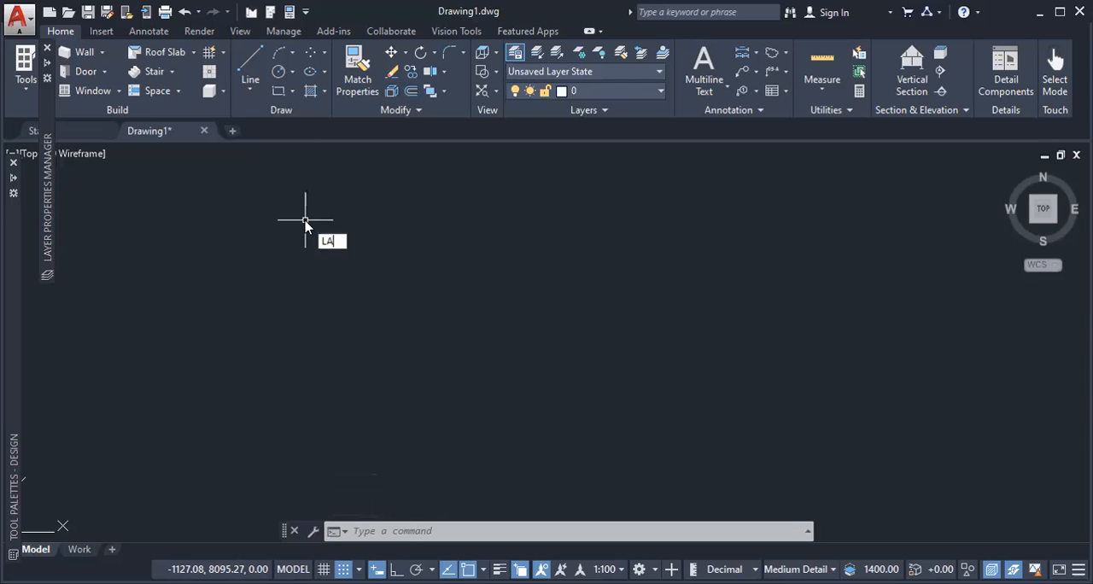
{"action": "key", "text": "Return"}
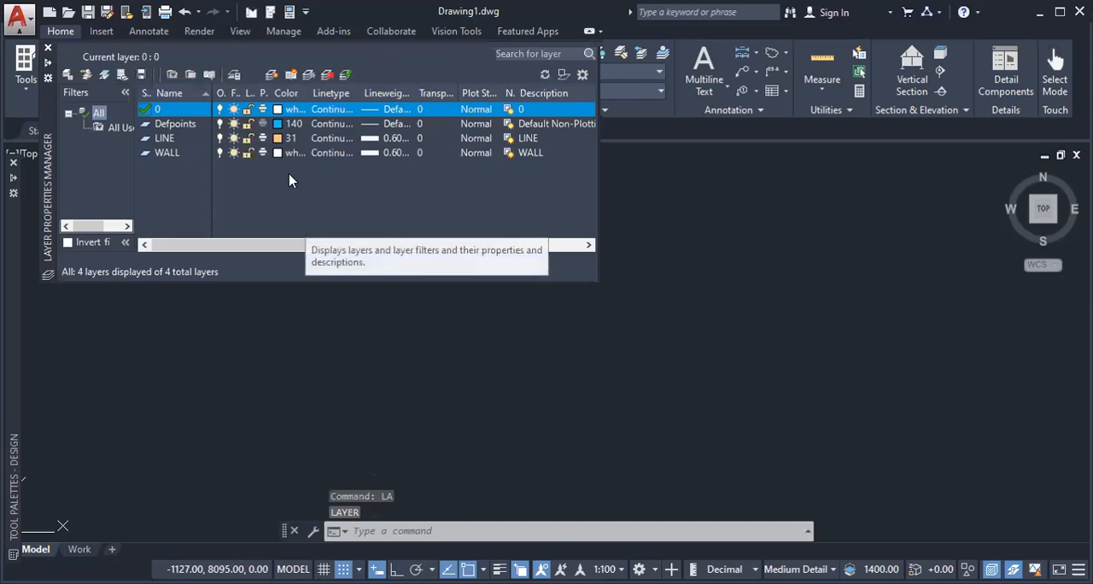
{"action": "left_click", "coordinate": [267, 77]}
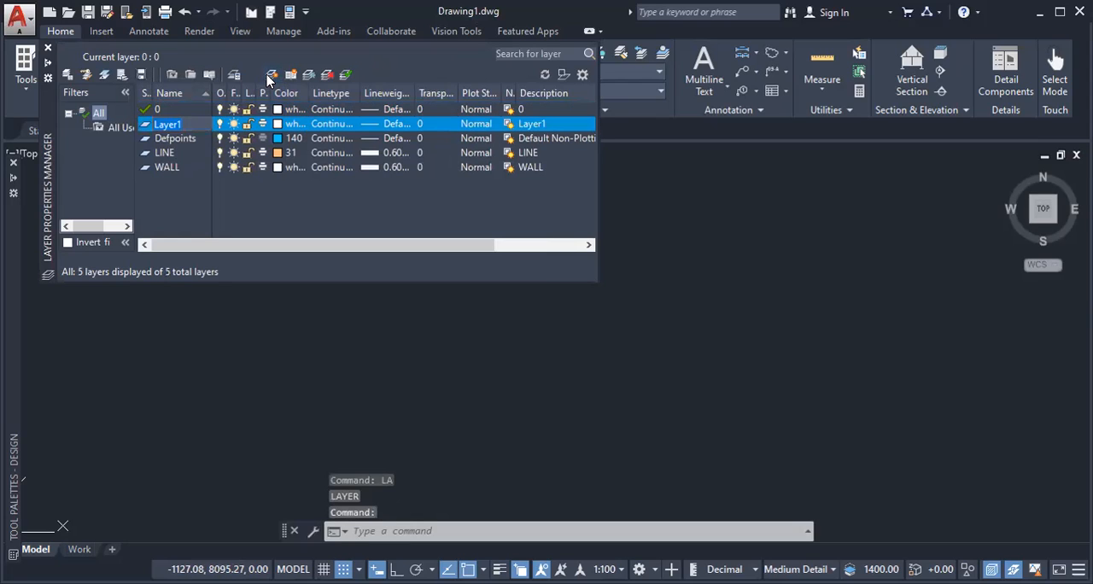
{"action": "type", "text": "DIMENSION"}
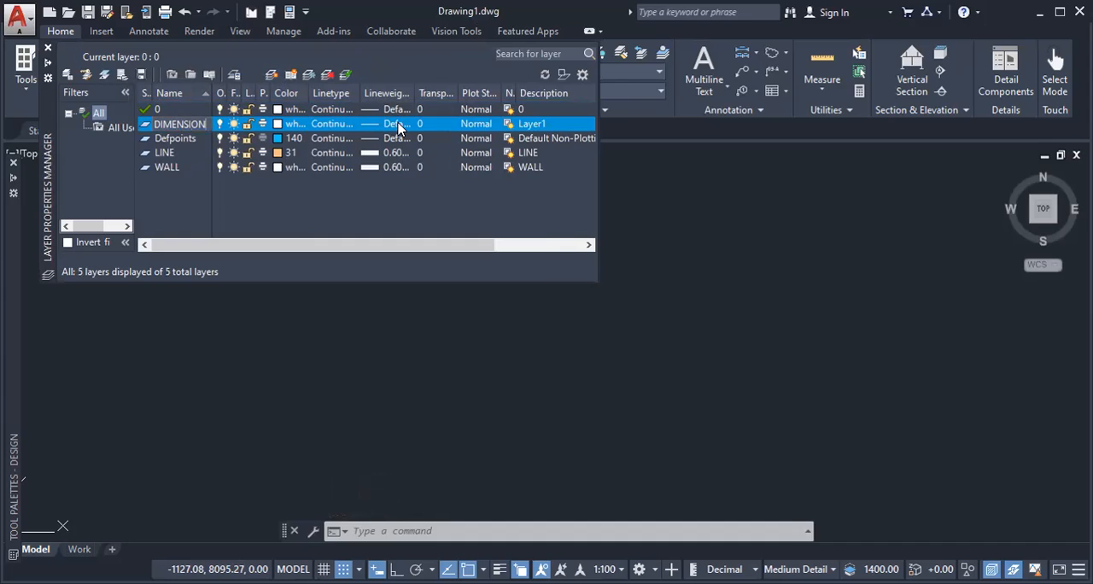
{"action": "left_click", "coordinate": [399, 123]}
{"action": "left_click", "coordinate": [398, 126]}
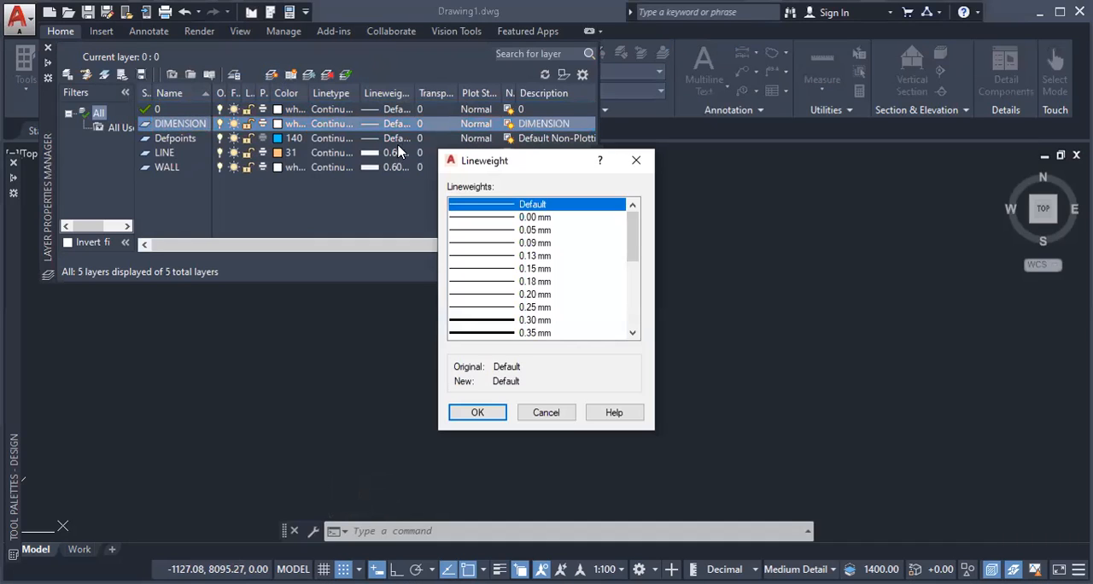
{"action": "left_click", "coordinate": [489, 308]}
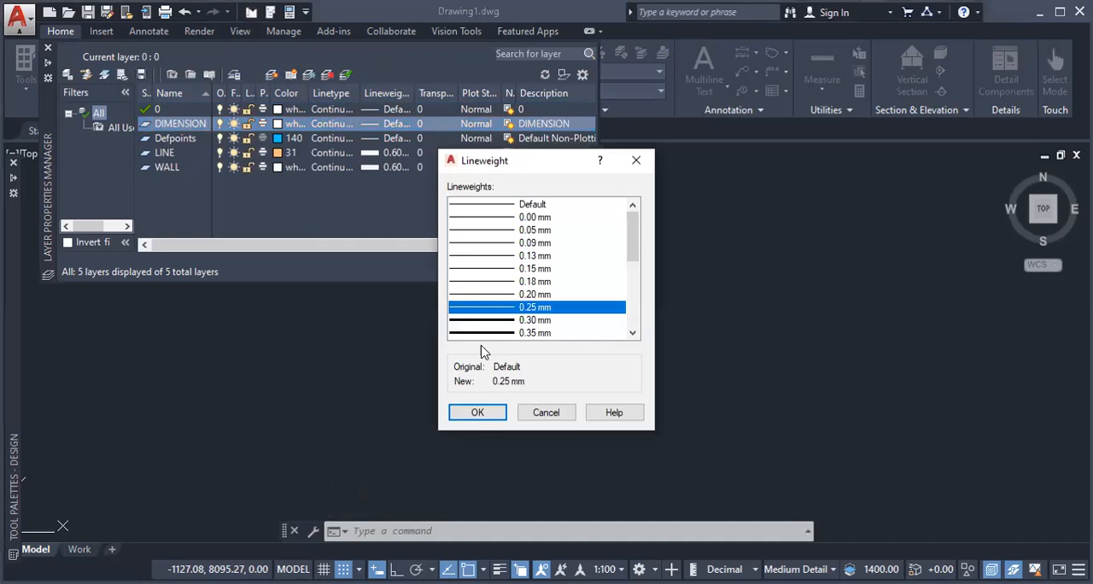
{"action": "left_click", "coordinate": [476, 415]}
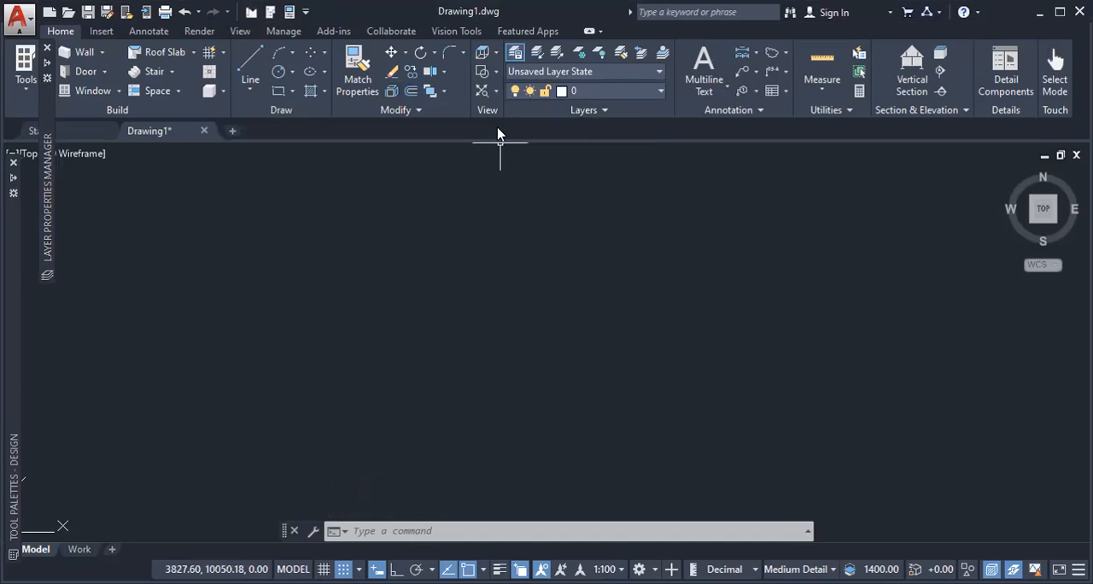
Step: Set the color of layer 0 to magenta in the layer properties manager
{"action": "type", "text": "LA"}
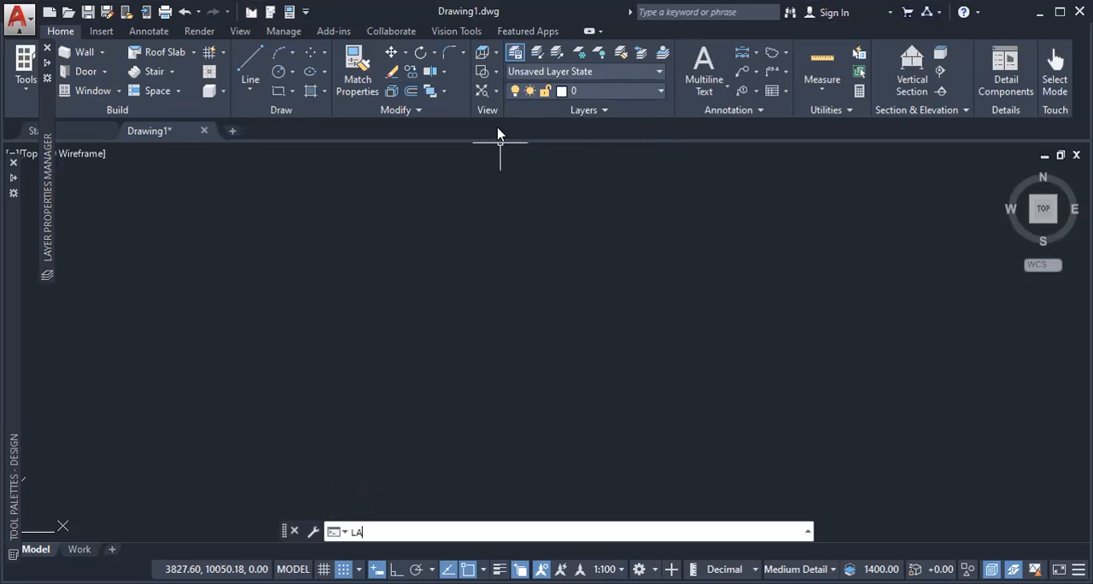
{"action": "key", "text": "Return"}
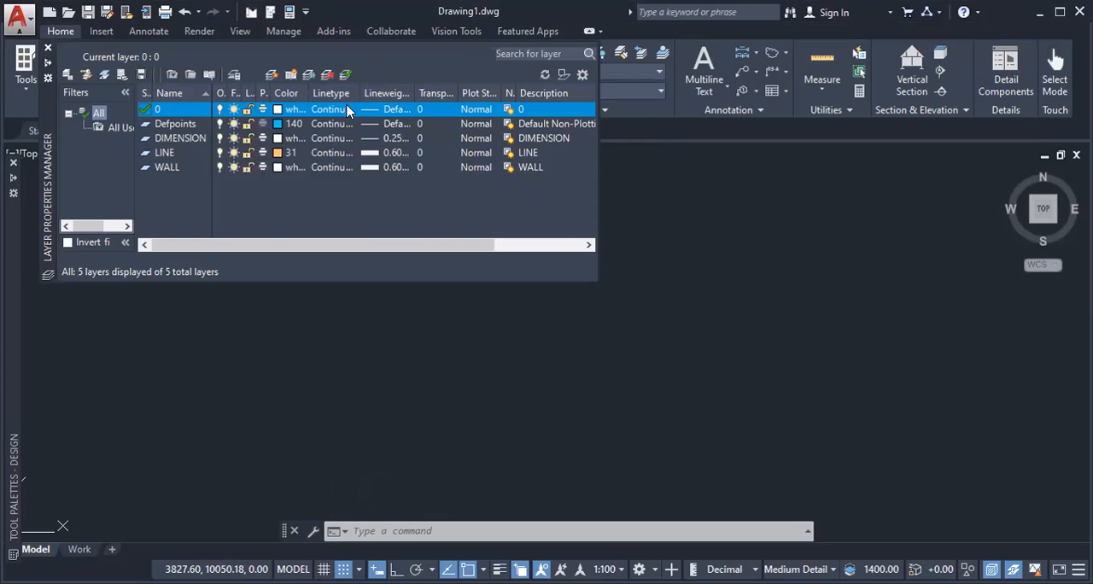
{"action": "left_click", "coordinate": [278, 110]}
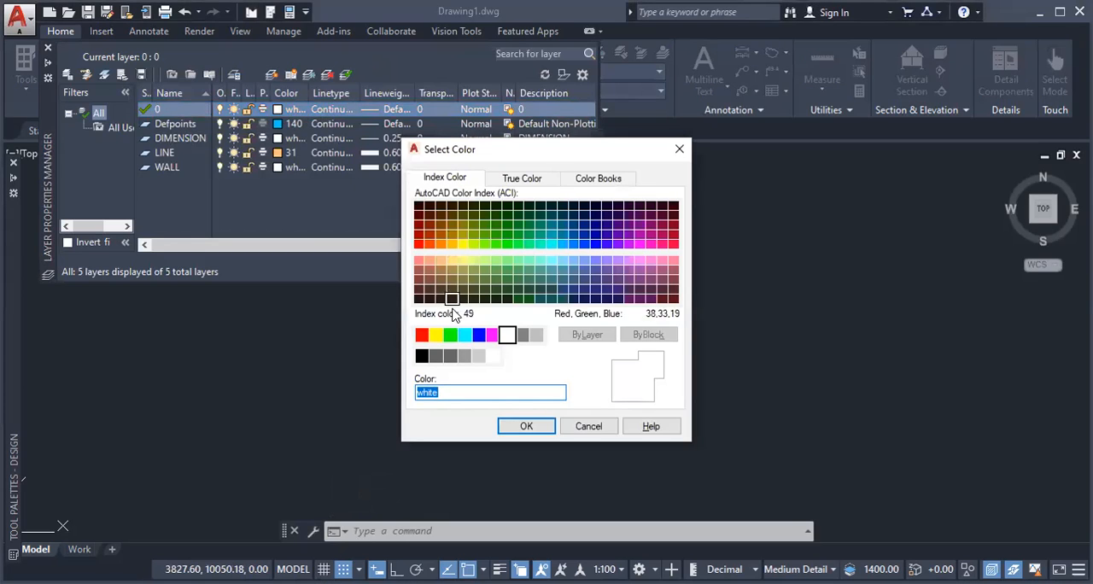
{"action": "left_click", "coordinate": [492, 338]}
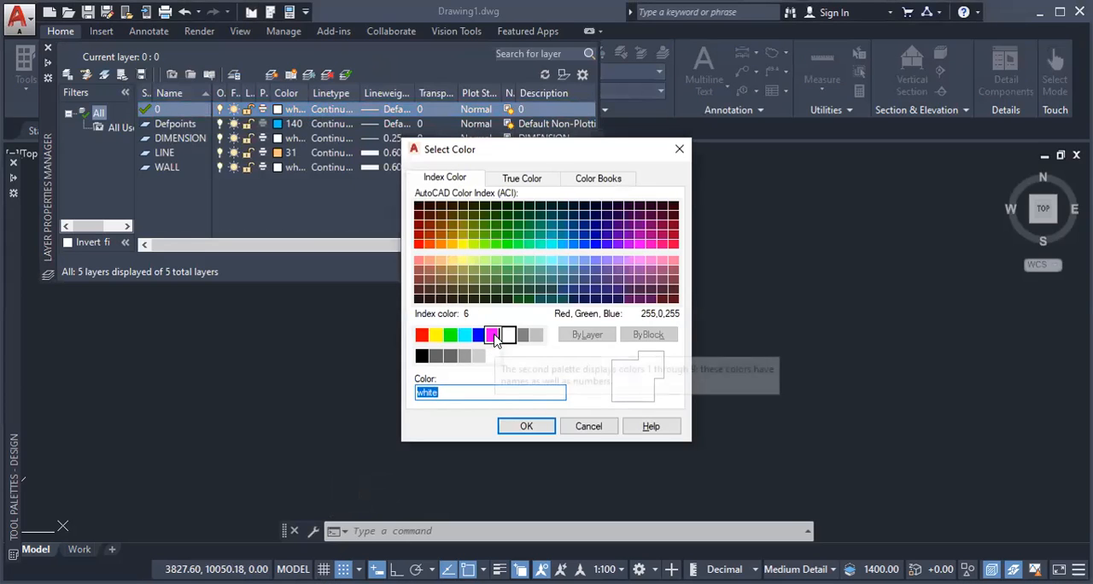
{"action": "left_click", "coordinate": [525, 427]}
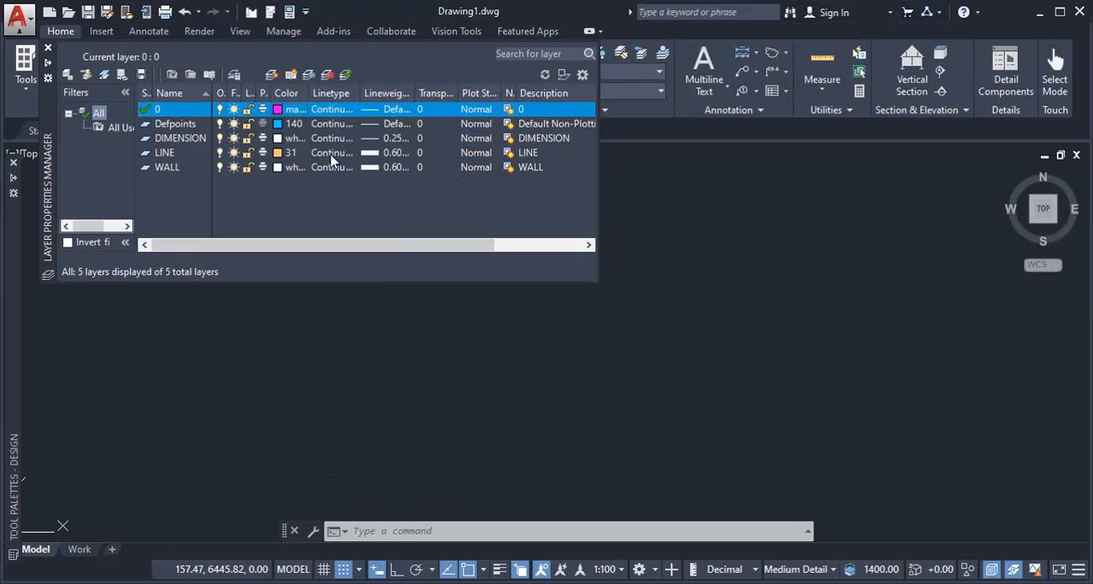
Step: Set the LINE layer's lineweight to 0.25 mm, make it the current layer and close the layer properties manager
{"action": "left_click", "coordinate": [371, 157]}
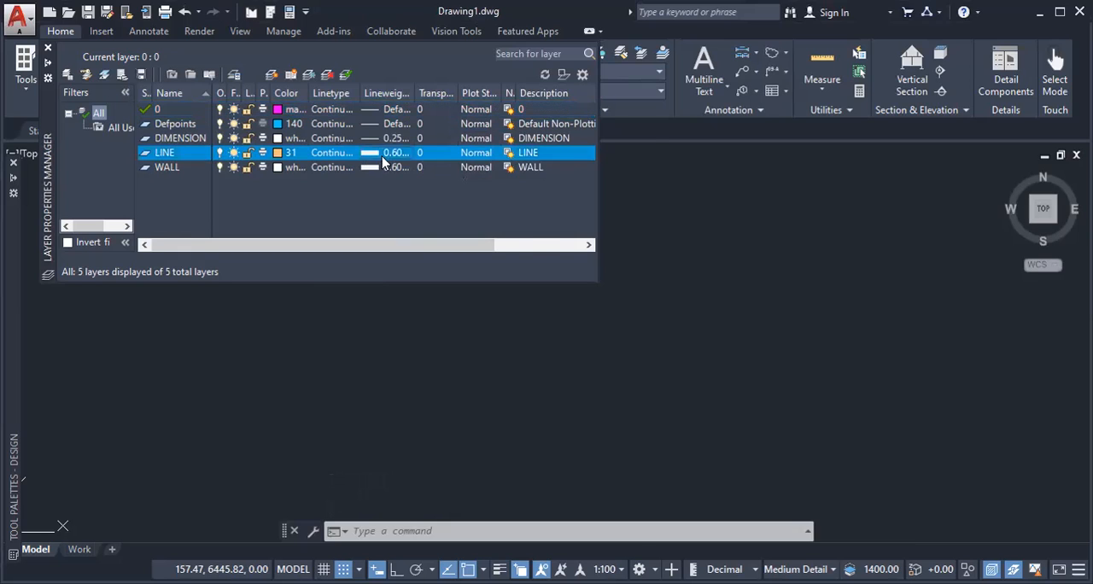
{"action": "left_click", "coordinate": [371, 157]}
{"action": "left_click", "coordinate": [488, 256]}
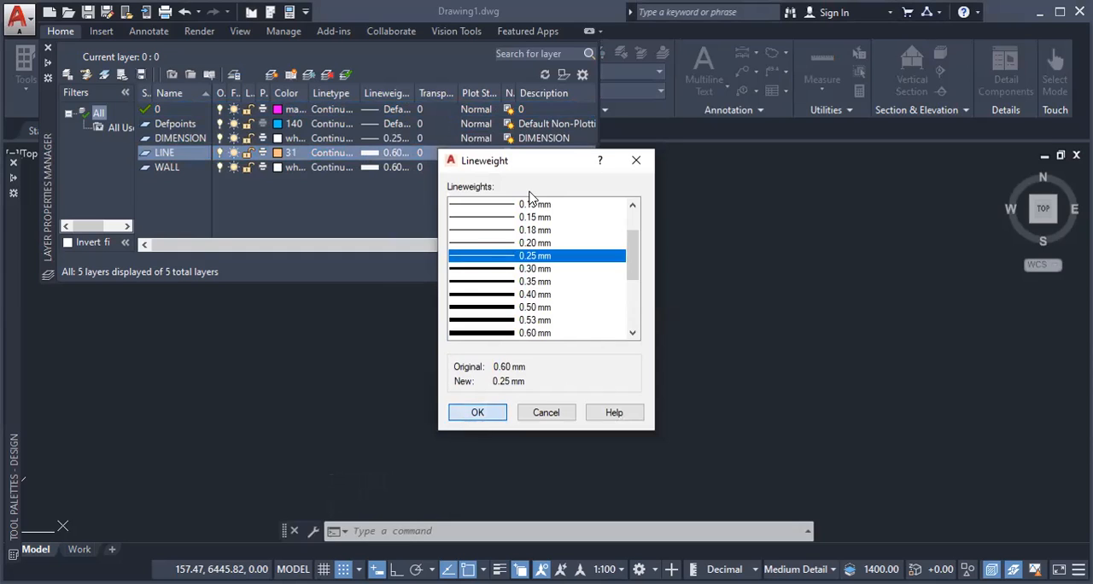
{"action": "key", "text": "Return"}
{"action": "double_click", "coordinate": [145, 155]}
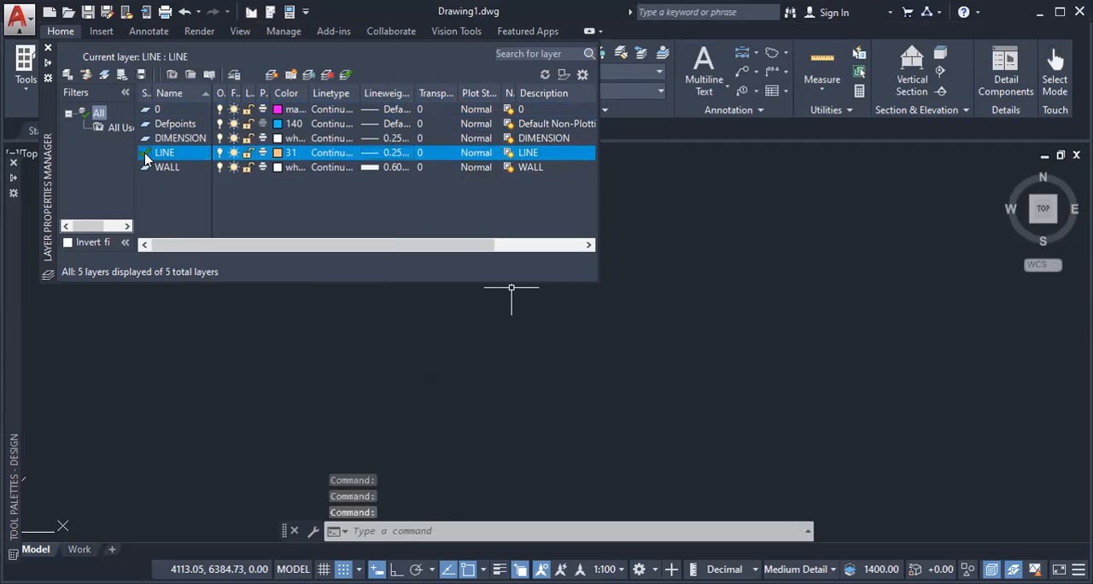
{"action": "left_click", "coordinate": [47, 49]}
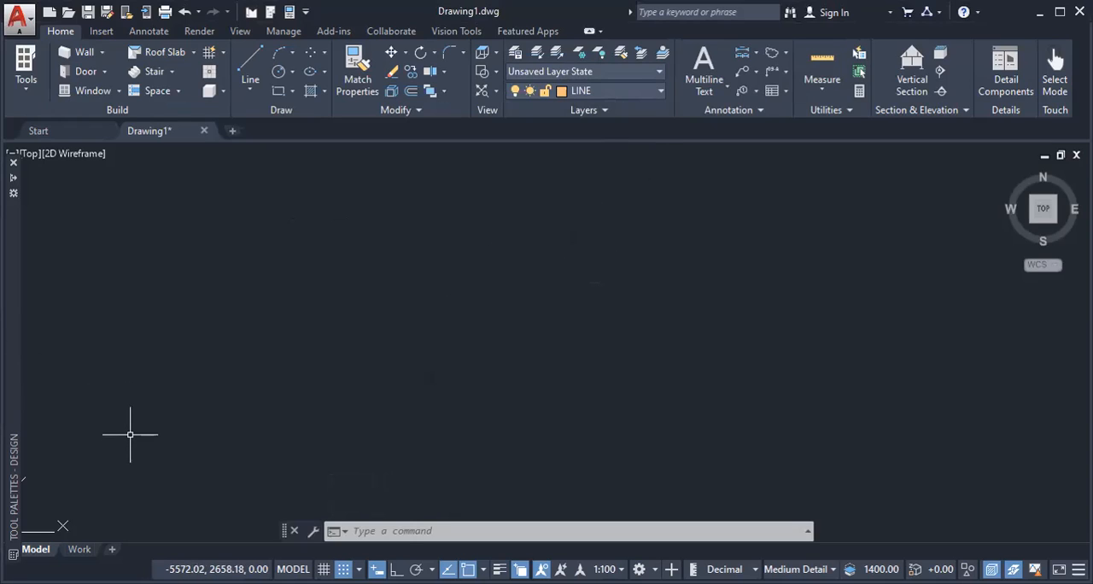
Step: Paste the copied floor plan image into the drawing at about (-5572, 2658)
{"action": "key", "text": "ctrl+v"}
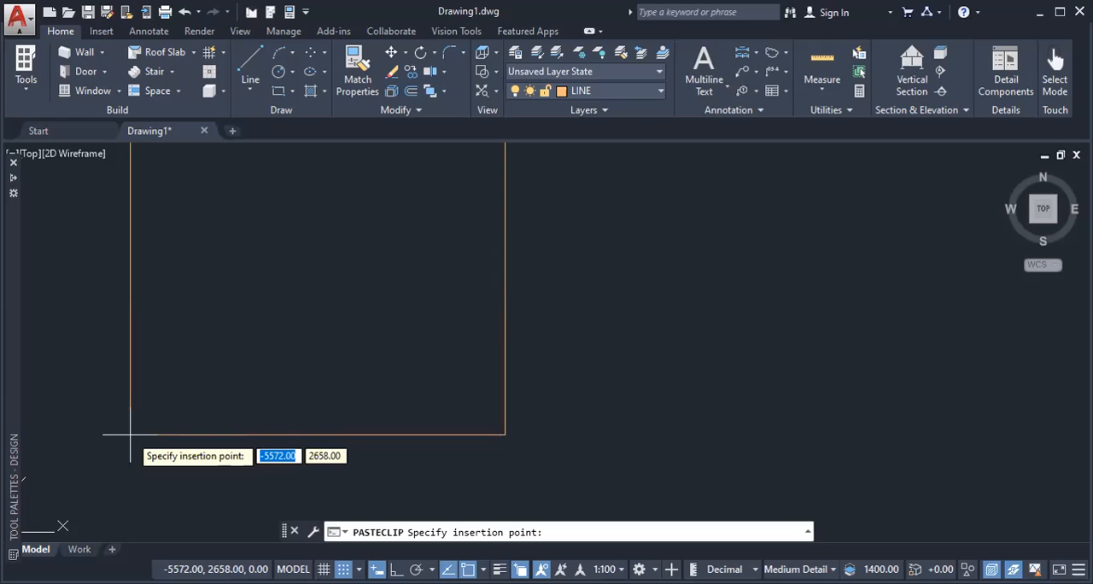
{"action": "left_click", "coordinate": [130, 434]}
{"action": "scroll", "coordinate": [239, 394], "scroll_direction": "down", "scroll_amount": 2}
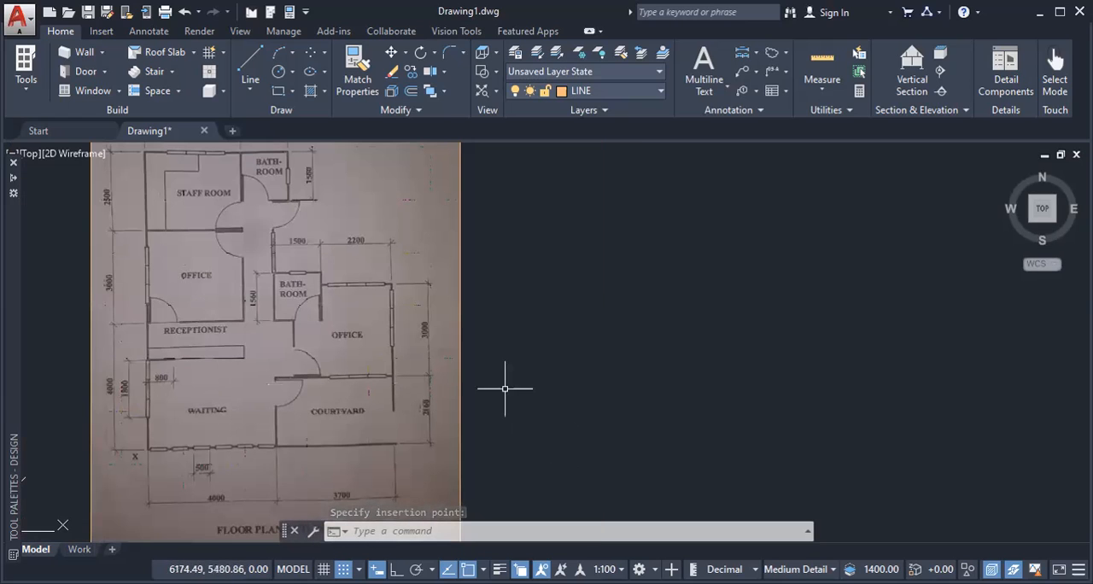
{"action": "middle_click_drag", "start_coordinate": [276, 290], "coordinate": [280, 299]}
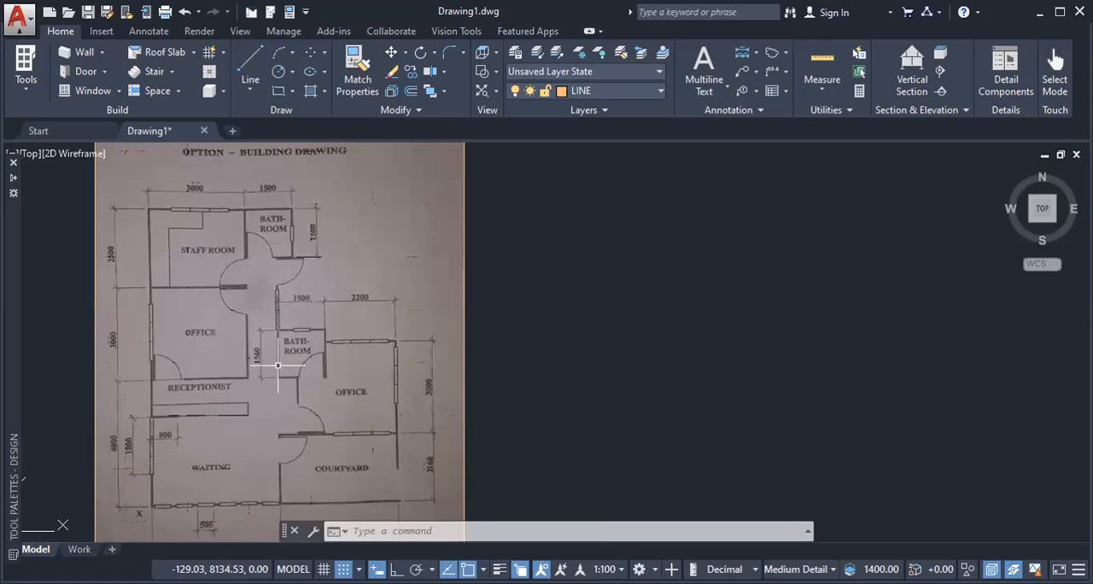
{"action": "middle_click_drag", "start_coordinate": [277, 366], "coordinate": [324, 347]}
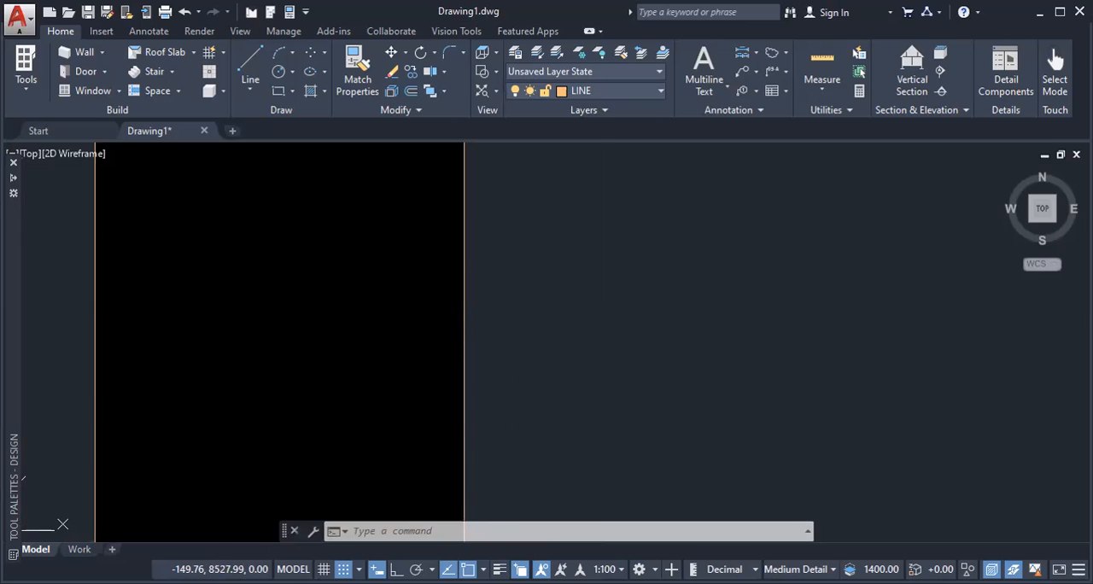
{"action": "scroll", "coordinate": [291, 215], "scroll_direction": "up", "scroll_amount": 2}
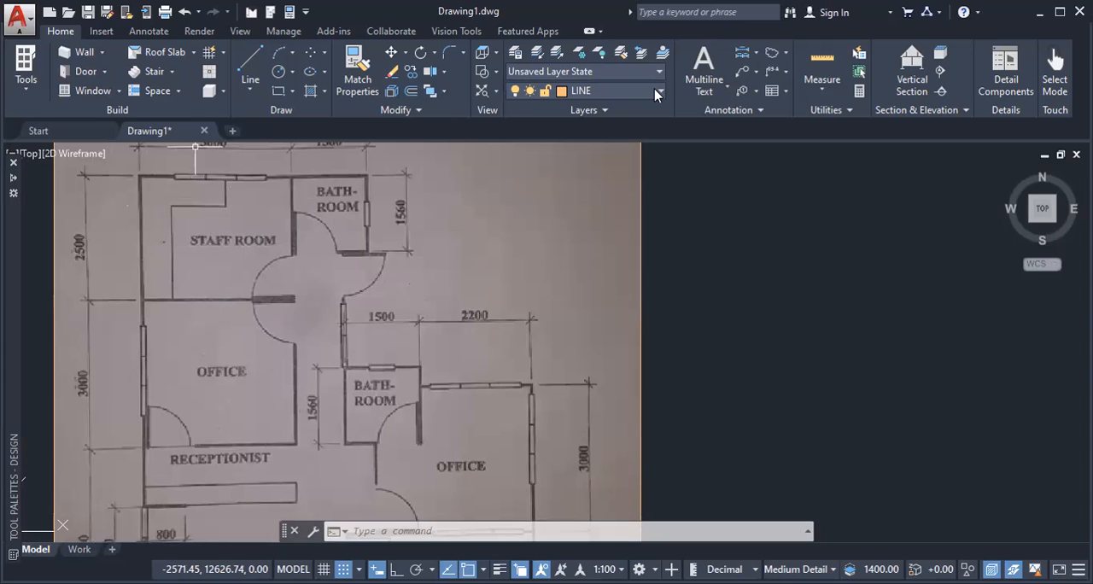
{"action": "left_click", "coordinate": [139, 179]}
{"action": "mouse_move", "coordinate": [298, 191]}
{"action": "left_mouse_down"}
{"action": "mouse_move", "coordinate": [301, 270]}
{"action": "mouse_move", "coordinate": [270, 289]}
{"action": "mouse_move", "coordinate": [162, 294]}
{"action": "mouse_move", "coordinate": [139, 229]}
{"action": "mouse_move", "coordinate": [142, 175]}
{"action": "mouse_move", "coordinate": [333, 175]}
{"action": "mouse_move", "coordinate": [366, 195]}
{"action": "mouse_move", "coordinate": [373, 253]}
{"action": "mouse_move", "coordinate": [299, 244]}
{"action": "mouse_move", "coordinate": [296, 188]}
{"action": "left_mouse_up"}
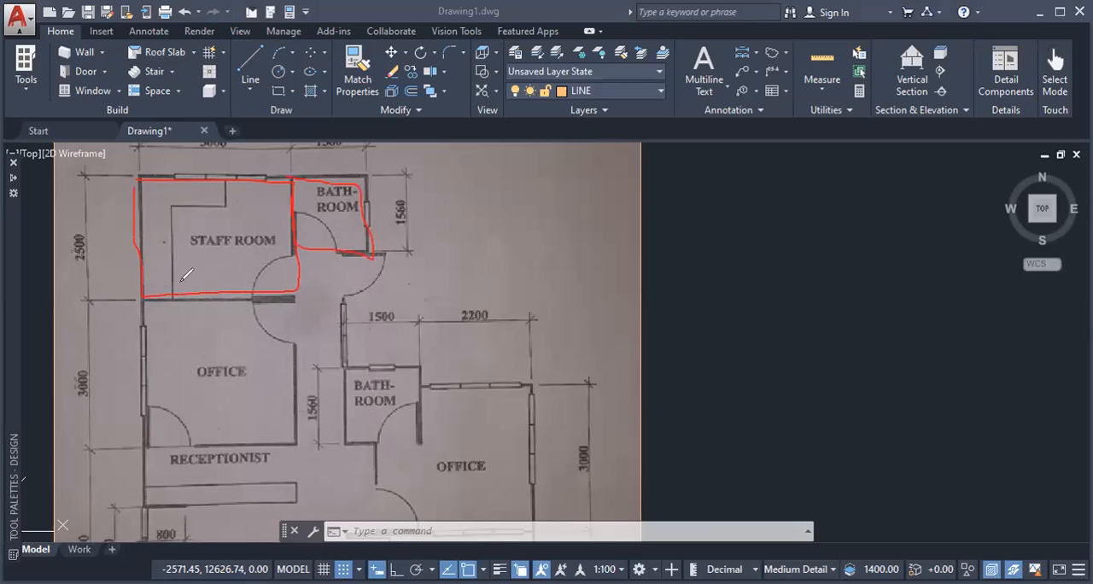
{"action": "mouse_move", "coordinate": [145, 300]}
{"action": "left_mouse_down"}
{"action": "mouse_move", "coordinate": [277, 293]}
{"action": "mouse_move", "coordinate": [299, 415]}
{"action": "mouse_move", "coordinate": [249, 436]}
{"action": "mouse_move", "coordinate": [151, 437]}
{"action": "mouse_move", "coordinate": [155, 363]}
{"action": "mouse_move", "coordinate": [142, 298]}
{"action": "left_mouse_up"}
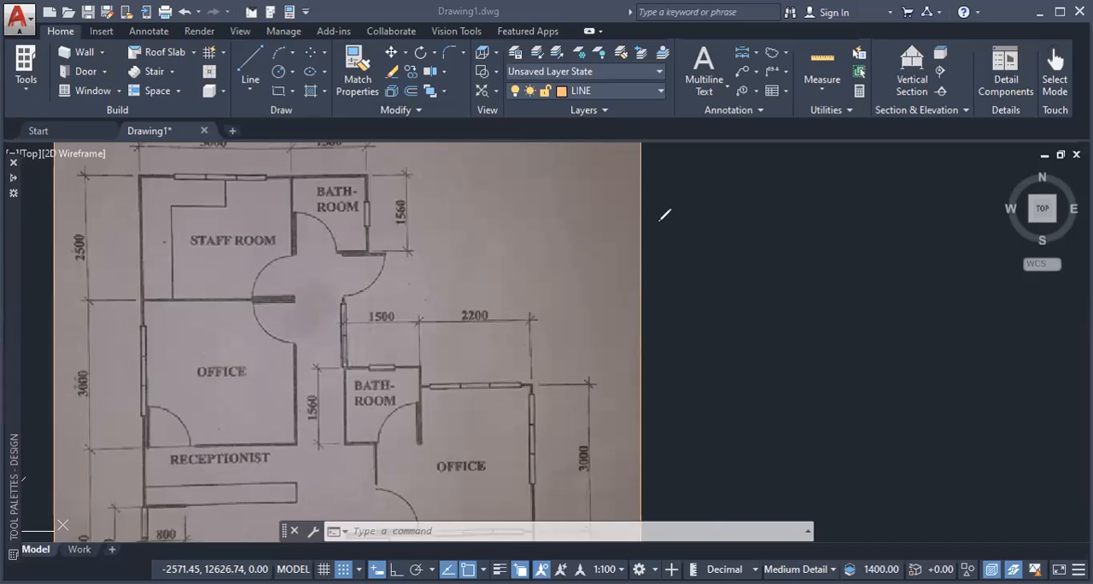
{"action": "mouse_move", "coordinate": [736, 387]}
{"action": "left_mouse_down"}
{"action": "mouse_move", "coordinate": [725, 198]}
{"action": "mouse_move", "coordinate": [997, 196]}
{"action": "mouse_move", "coordinate": [1006, 393]}
{"action": "mouse_move", "coordinate": [738, 389]}
{"action": "left_mouse_up"}
{"action": "mouse_move", "coordinate": [757, 238]}
{"action": "left_mouse_down"}
{"action": "mouse_move", "coordinate": [980, 239]}
{"action": "mouse_move", "coordinate": [963, 369]}
{"action": "mouse_move", "coordinate": [762, 365]}
{"action": "mouse_move", "coordinate": [769, 234]}
{"action": "left_mouse_up"}
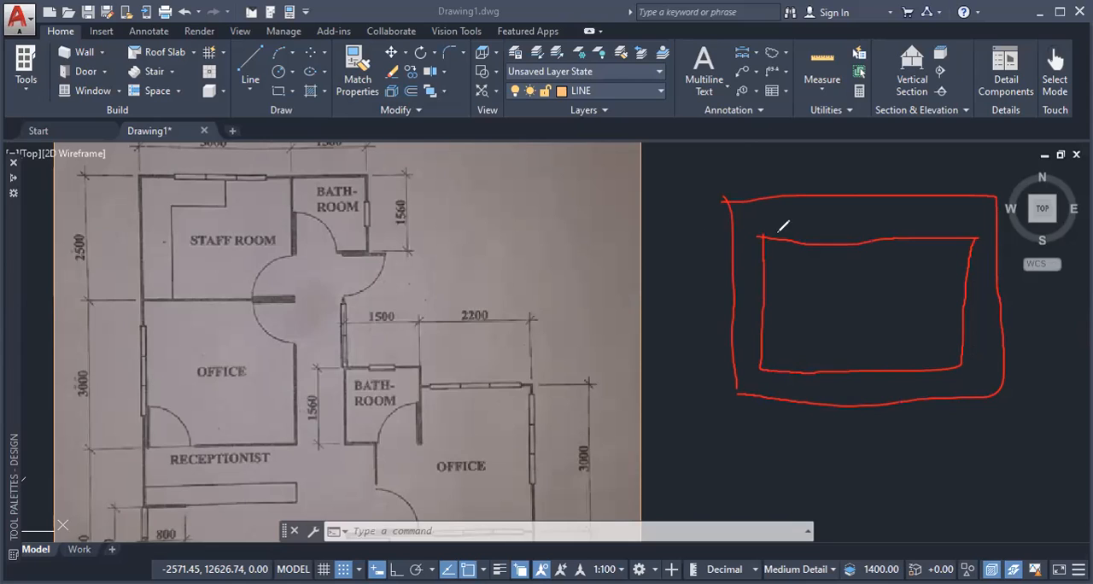
{"action": "left_click", "coordinate": [747, 229]}
{"action": "left_click_drag", "start_coordinate": [750, 253], "coordinate": [749, 450]}
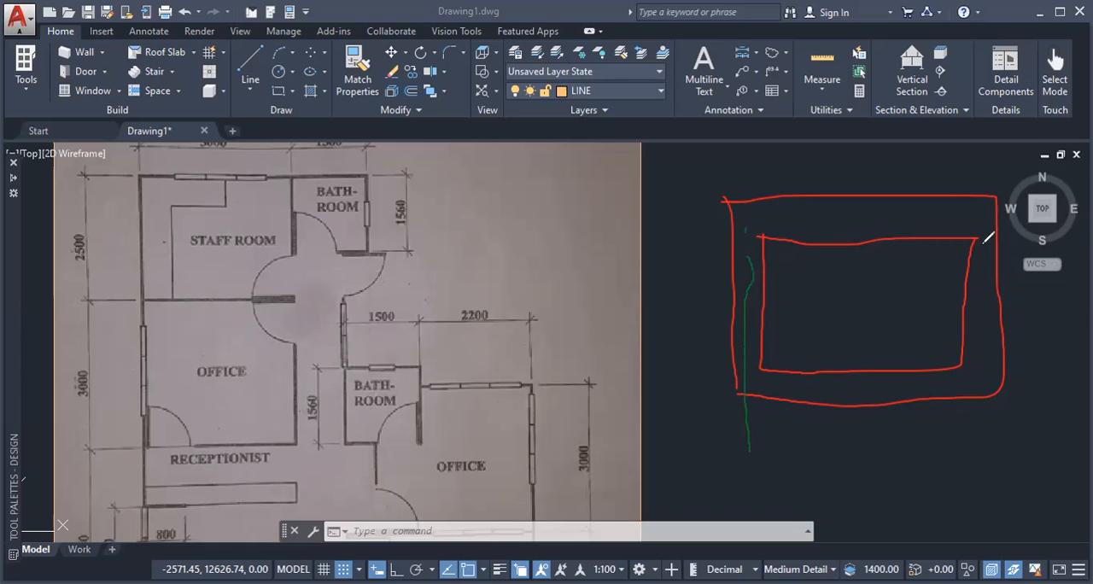
{"action": "left_click_drag", "start_coordinate": [980, 243], "coordinate": [979, 494]}
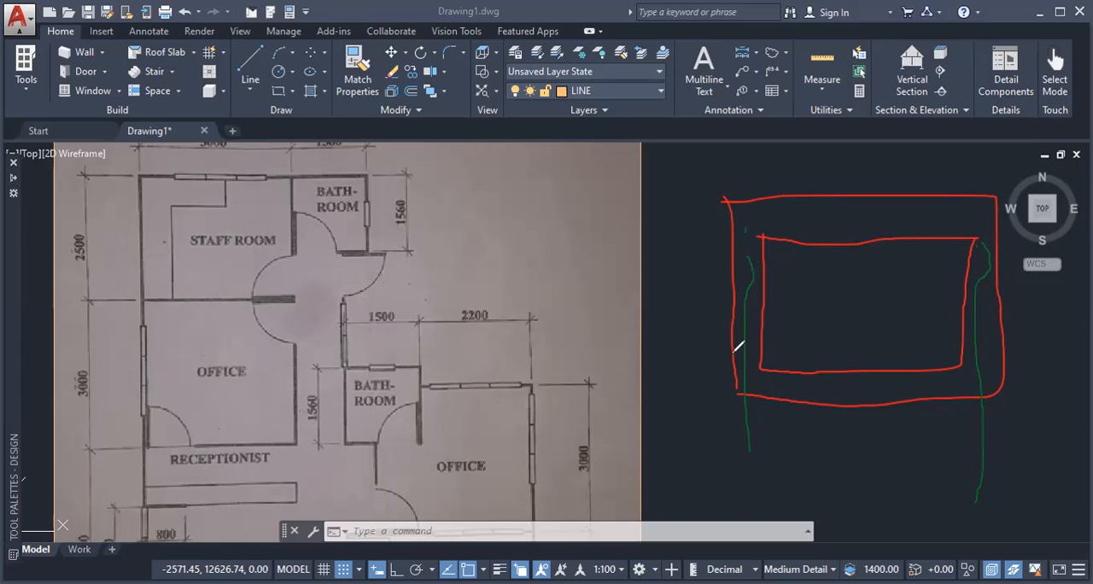
{"action": "left_click_drag", "start_coordinate": [733, 348], "coordinate": [732, 360]}
{"action": "left_click_drag", "start_coordinate": [752, 433], "coordinate": [989, 440]}
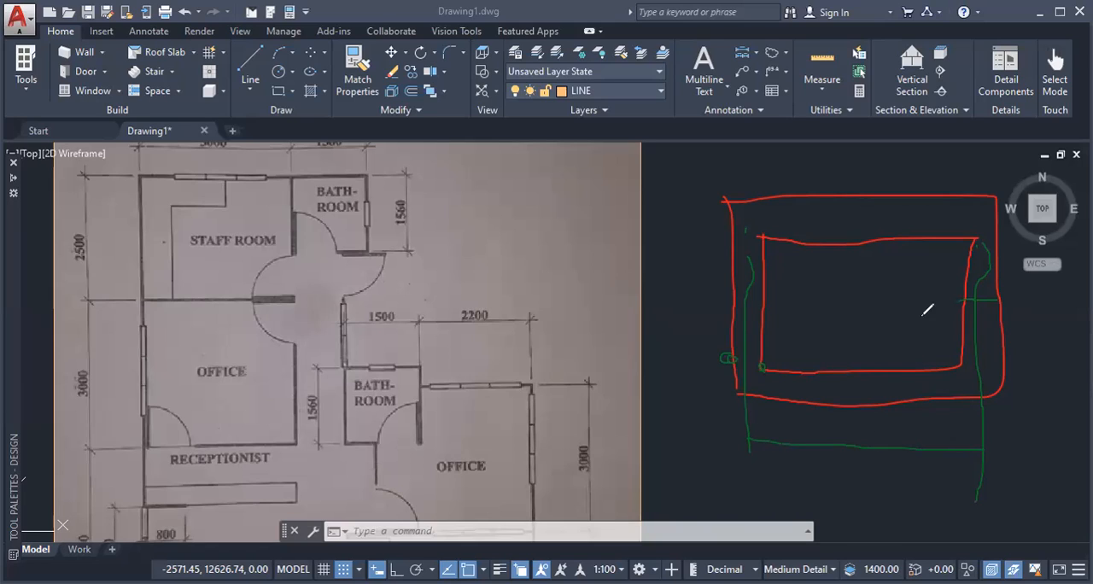
{"action": "left_click_drag", "start_coordinate": [967, 267], "coordinate": [764, 283]}
{"action": "mouse_move", "coordinate": [830, 293]}
{"action": "left_mouse_down"}
{"action": "mouse_move", "coordinate": [850, 304]}
{"action": "mouse_move", "coordinate": [833, 322]}
{"action": "mouse_move", "coordinate": [861, 297]}
{"action": "mouse_move", "coordinate": [900, 294]}
{"action": "left_mouse_up"}
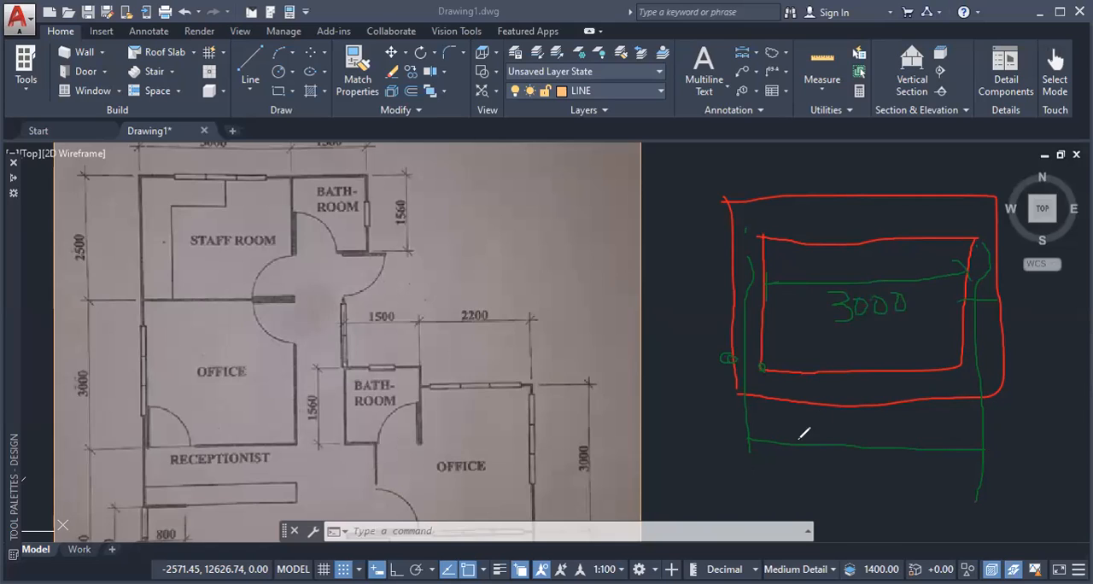
{"action": "left_click_drag", "start_coordinate": [765, 422], "coordinate": [733, 466]}
{"action": "left_click_drag", "start_coordinate": [994, 432], "coordinate": [963, 477]}
{"action": "mouse_move", "coordinate": [811, 426]}
{"action": "left_mouse_down"}
{"action": "mouse_move", "coordinate": [817, 439]}
{"action": "mouse_move", "coordinate": [834, 441]}
{"action": "mouse_move", "coordinate": [842, 420]}
{"action": "mouse_move", "coordinate": [855, 429]}
{"action": "mouse_move", "coordinate": [844, 441]}
{"action": "mouse_move", "coordinate": [874, 437]}
{"action": "mouse_move", "coordinate": [872, 415]}
{"action": "left_mouse_up"}
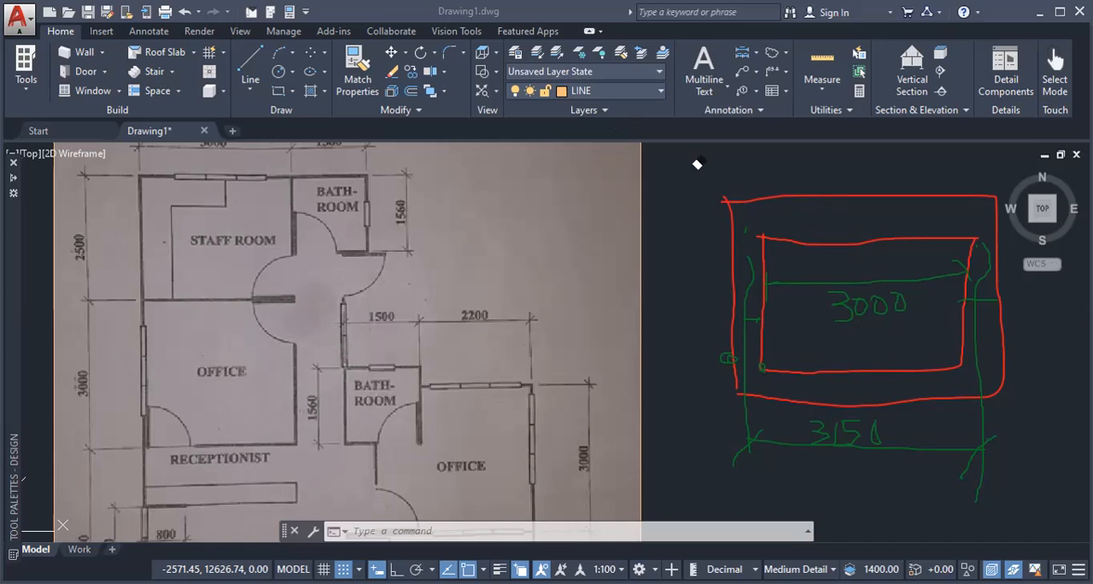
{"action": "mouse_move", "coordinate": [716, 180]}
{"action": "left_mouse_down"}
{"action": "mouse_move", "coordinate": [906, 201]}
{"action": "mouse_move", "coordinate": [761, 241]}
{"action": "mouse_move", "coordinate": [812, 239]}
{"action": "mouse_move", "coordinate": [977, 307]}
{"action": "mouse_move", "coordinate": [780, 264]}
{"action": "mouse_move", "coordinate": [965, 259]}
{"action": "mouse_move", "coordinate": [727, 322]}
{"action": "mouse_move", "coordinate": [708, 357]}
{"action": "mouse_move", "coordinate": [740, 359]}
{"action": "mouse_move", "coordinate": [890, 437]}
{"action": "mouse_move", "coordinate": [983, 455]}
{"action": "mouse_move", "coordinate": [830, 443]}
{"action": "mouse_move", "coordinate": [903, 443]}
{"action": "mouse_move", "coordinate": [837, 416]}
{"action": "left_mouse_up"}
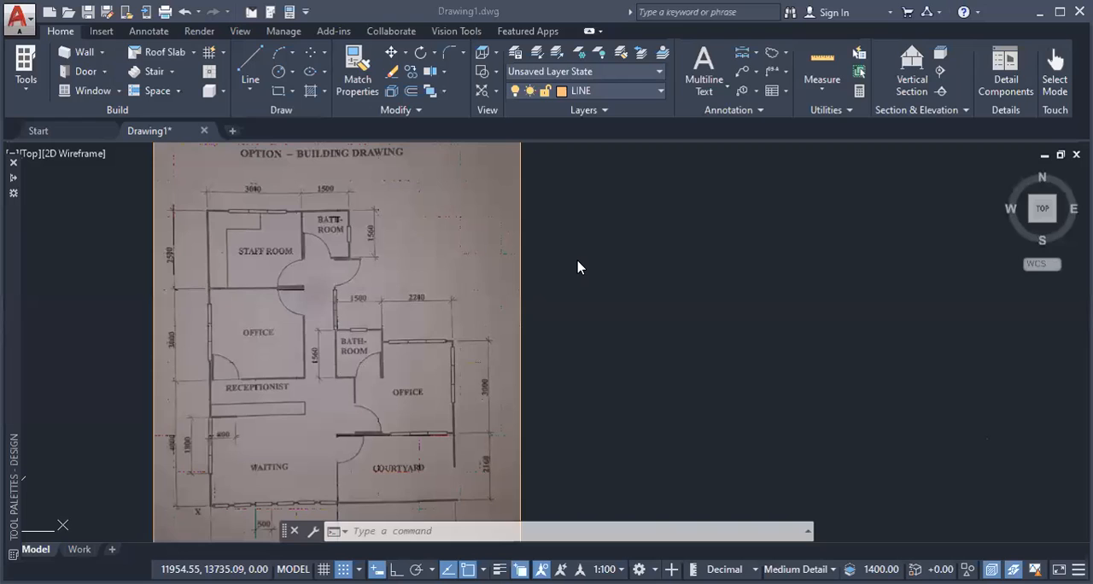
Step: Draw a 3150 x 2650 rectangle for the staff room beside the floor plan image, starting at about (6252, 10682)
{"action": "scroll", "coordinate": [263, 299], "scroll_direction": "up", "scroll_amount": 2}
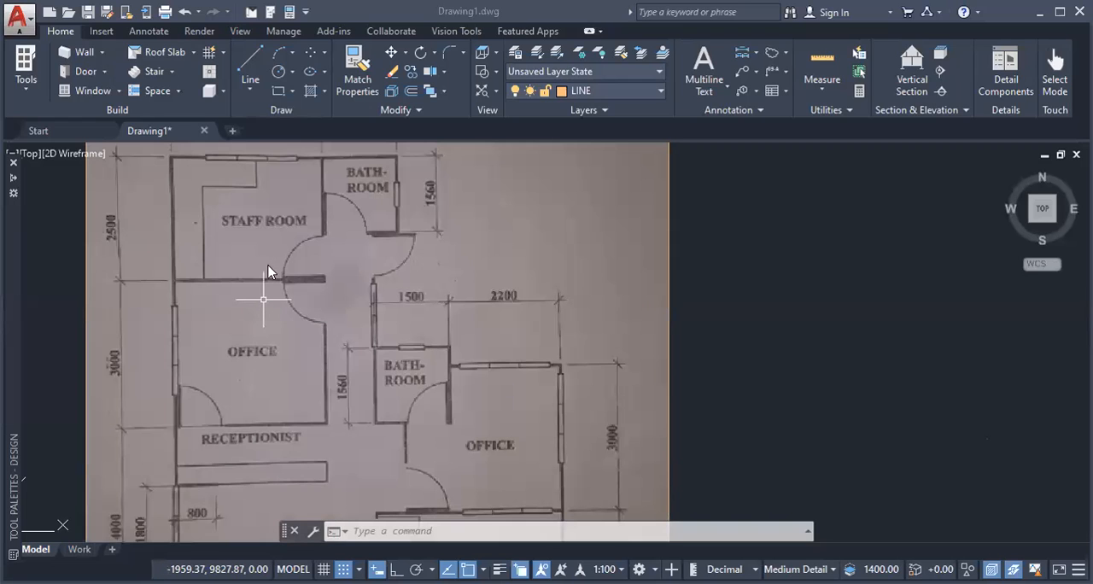
{"action": "middle_click_drag", "start_coordinate": [285, 330], "coordinate": [252, 402]}
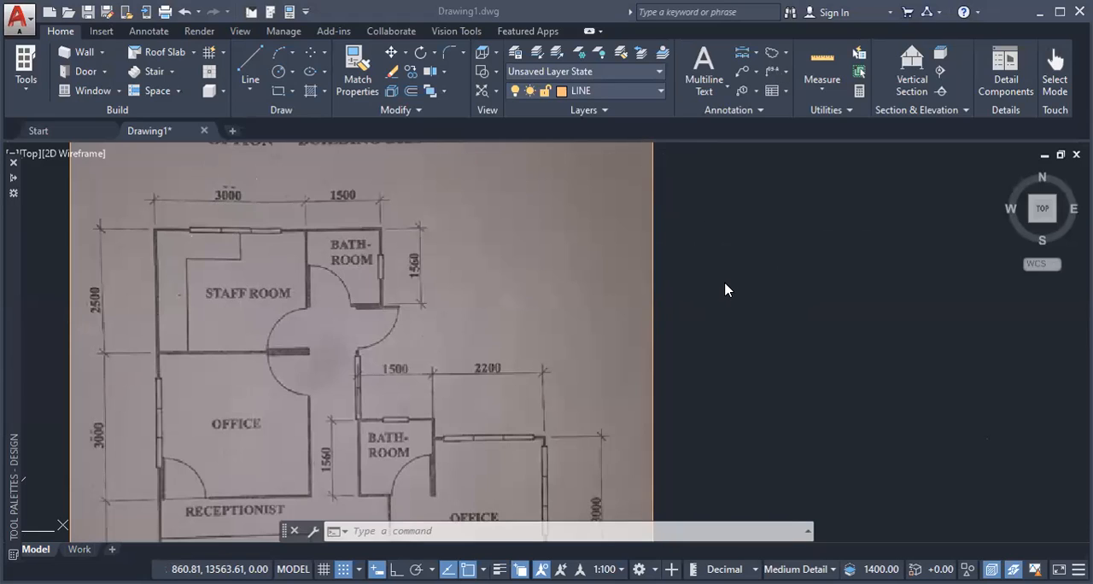
{"action": "type", "text": "REC"}
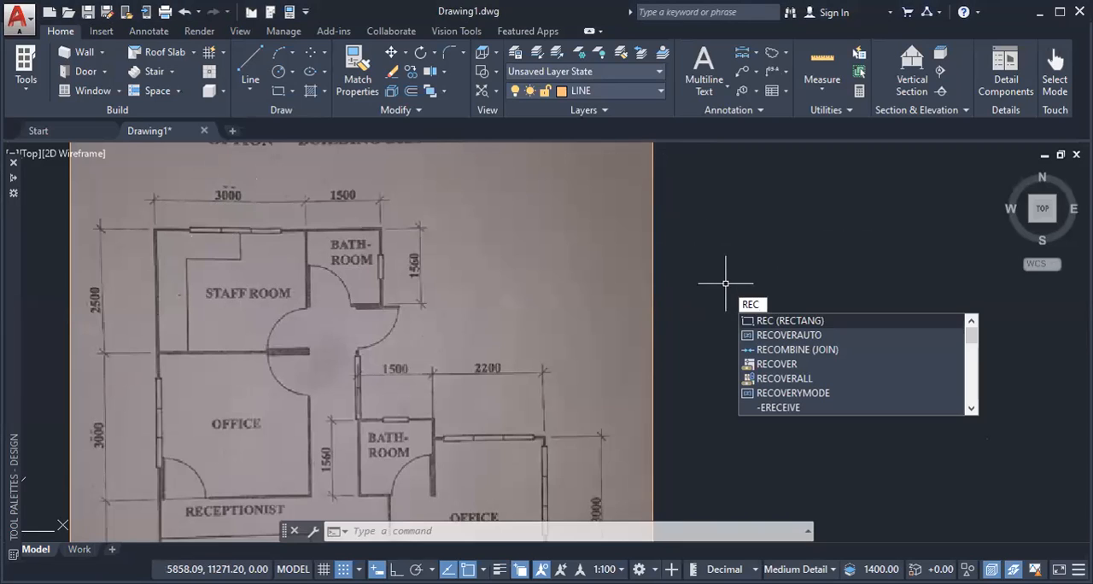
{"action": "key", "text": "Return"}
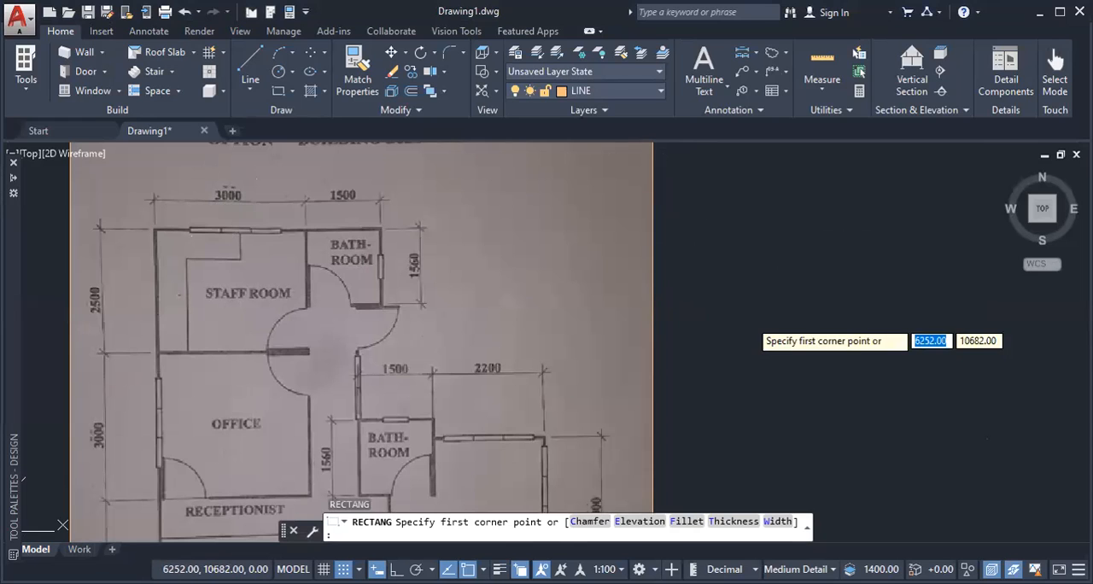
{"action": "left_click", "coordinate": [749, 319]}
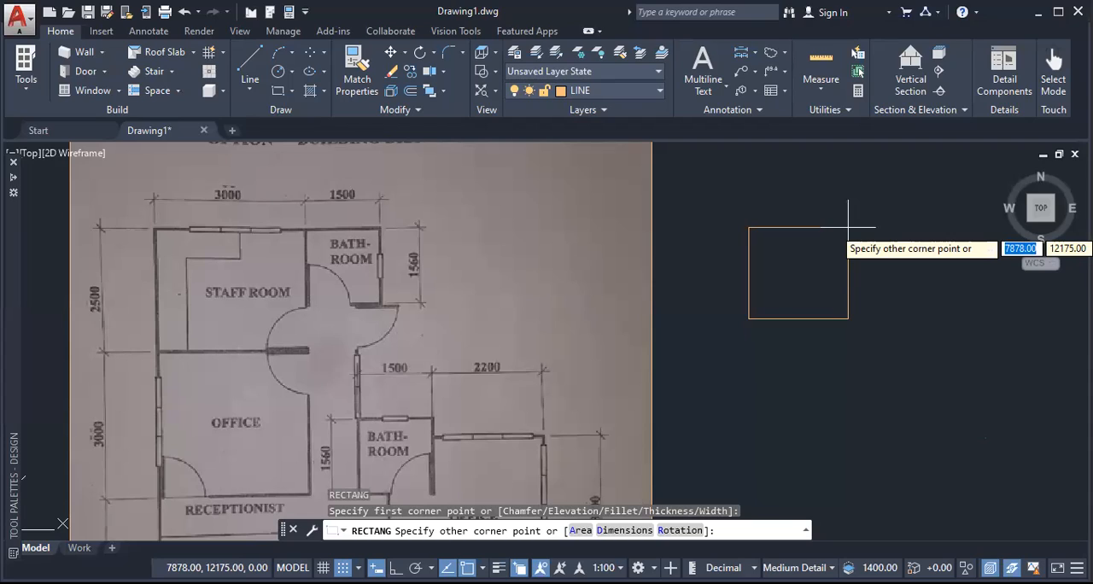
{"action": "type", "text": "@"}
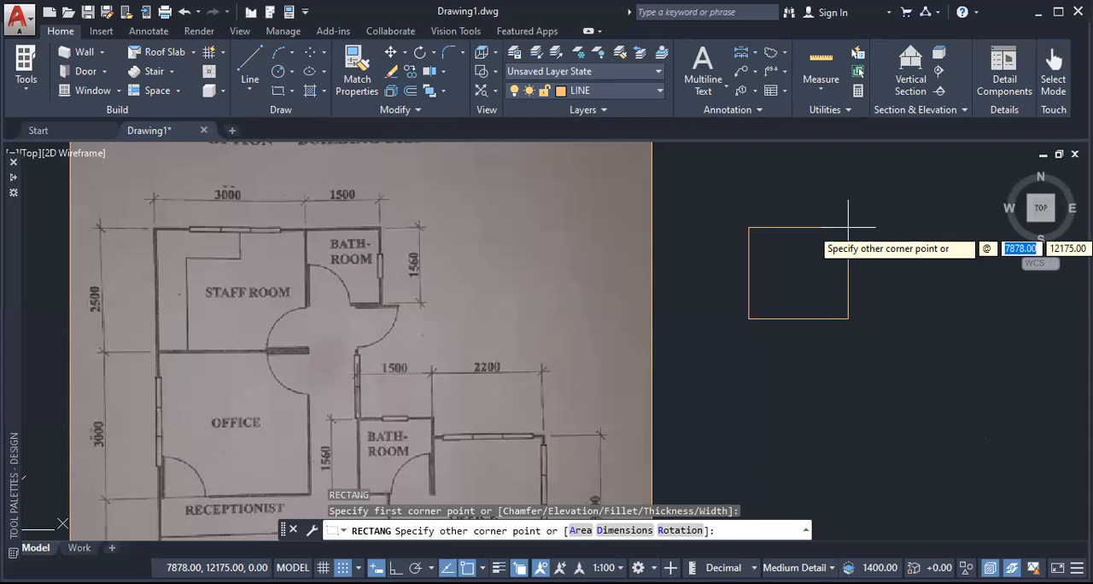
{"action": "type", "text": "3"}
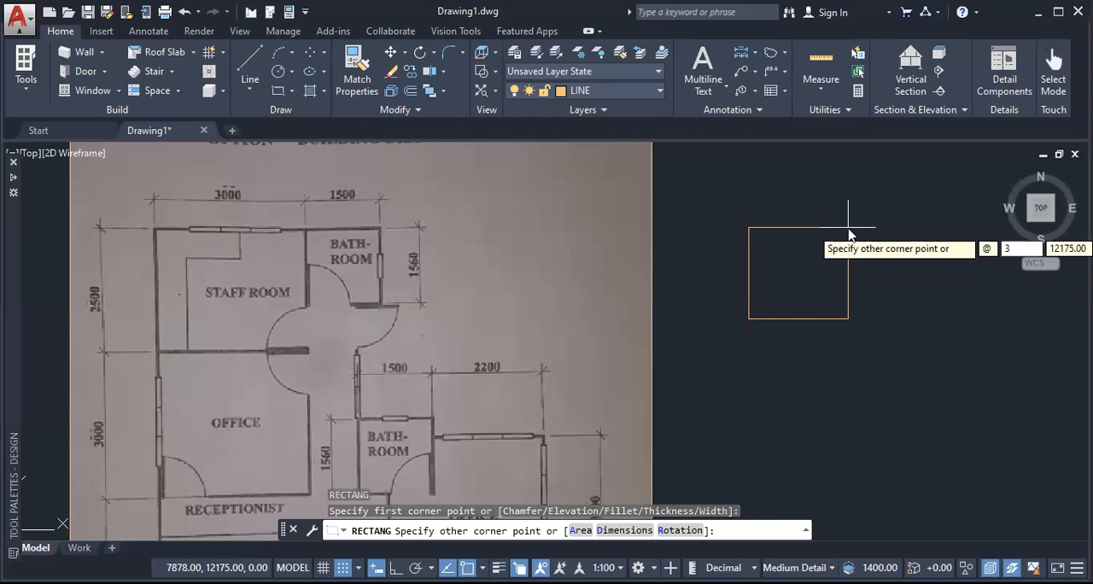
{"action": "type", "text": "150"}
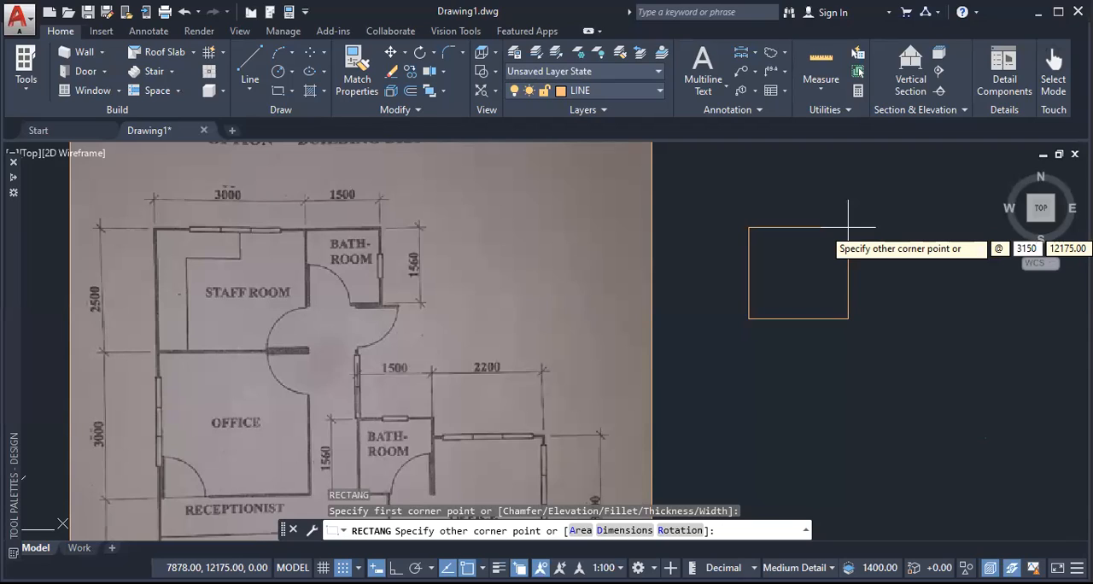
{"action": "key", "text": "Tab"}
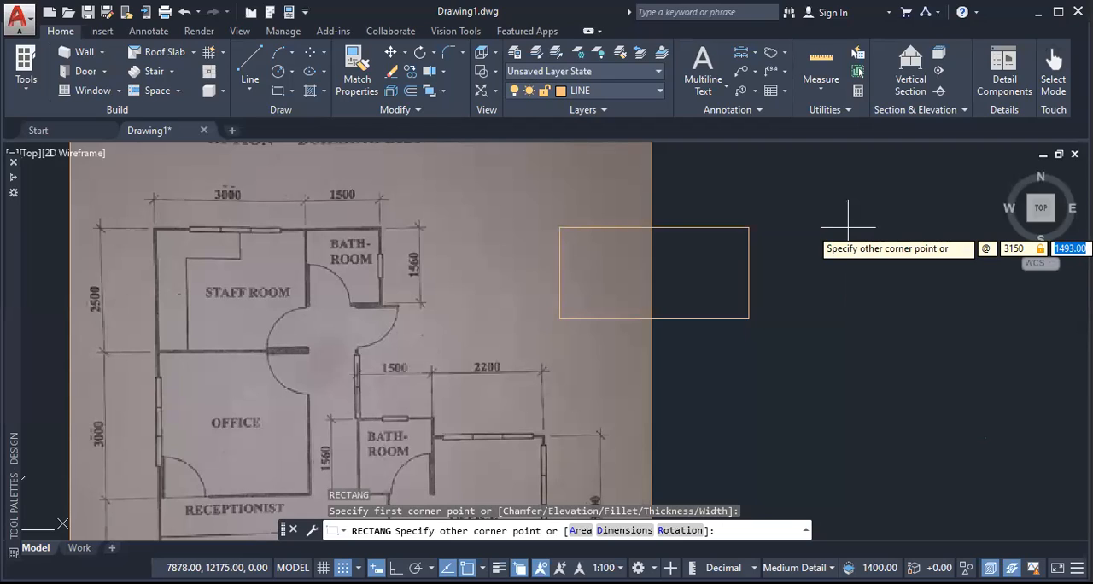
{"action": "type", "text": "2"}
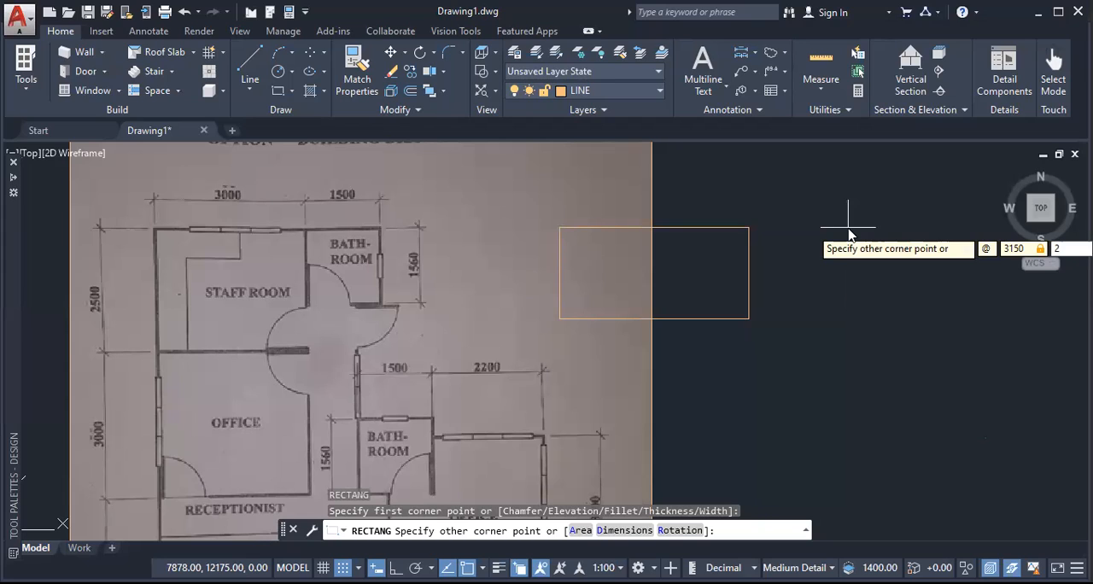
{"action": "type", "text": "650"}
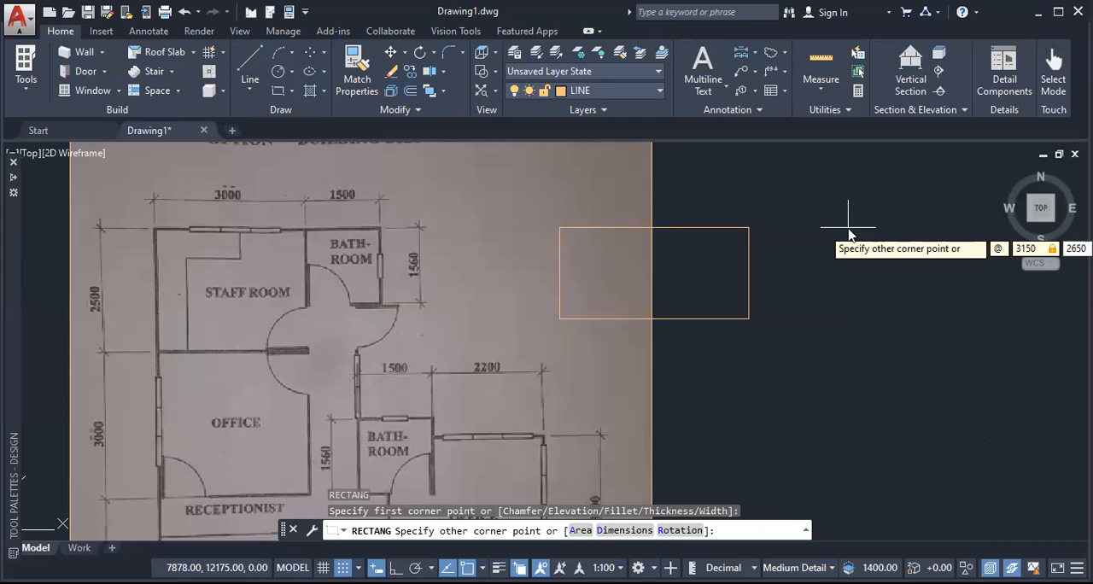
{"action": "key", "text": "Return"}
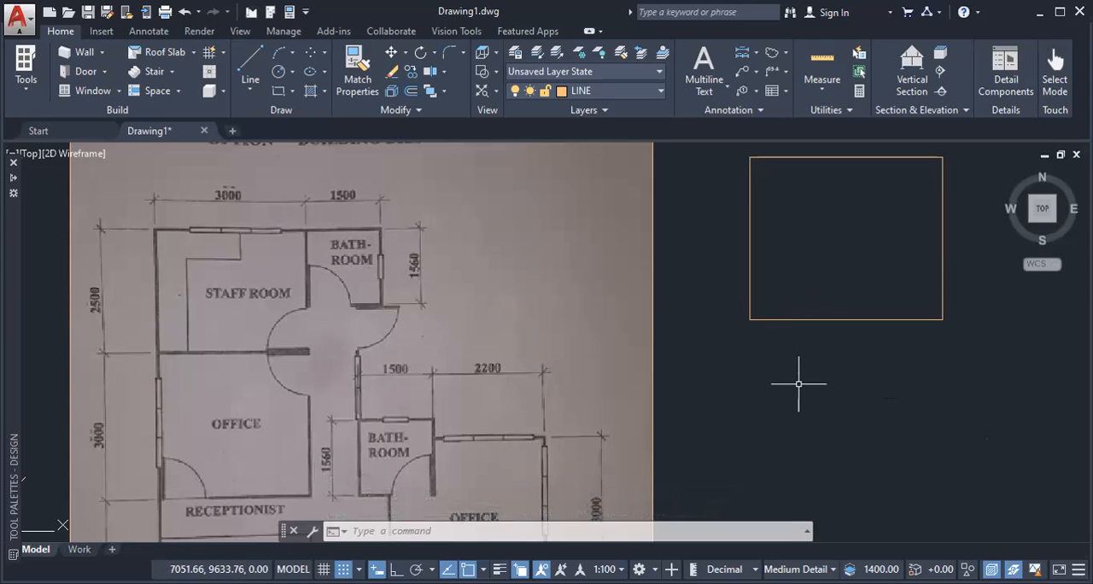
Step: Draw a 1650 x 1650 rectangle for the bathroom, extending right and down from the staff room rectangle's upper-right corner
{"action": "key", "text": "Return"}
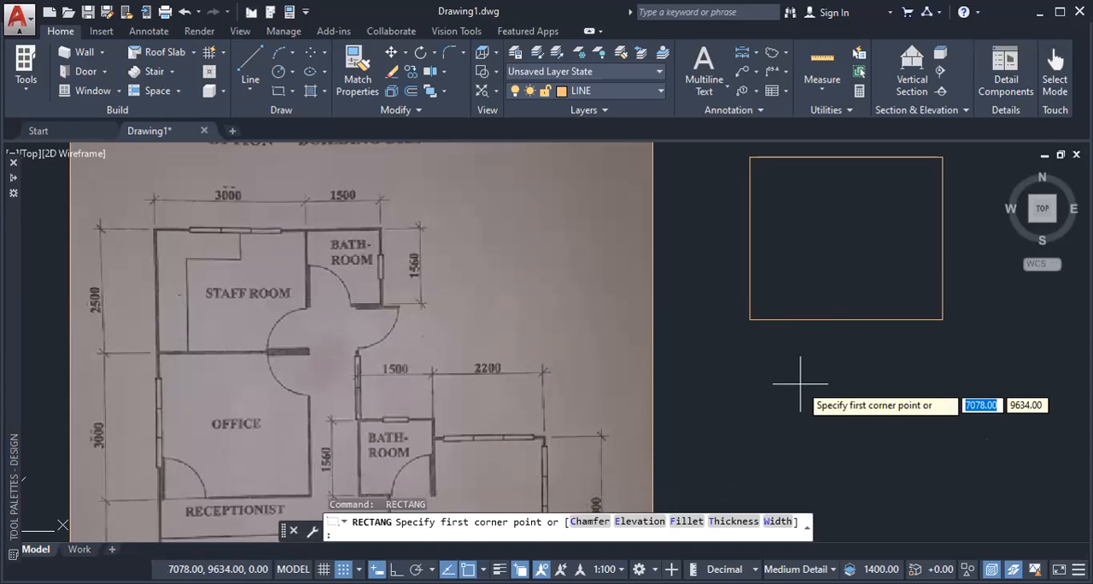
{"action": "left_click", "coordinate": [943, 158]}
{"action": "middle_click_drag", "start_coordinate": [944, 162], "coordinate": [784, 252]}
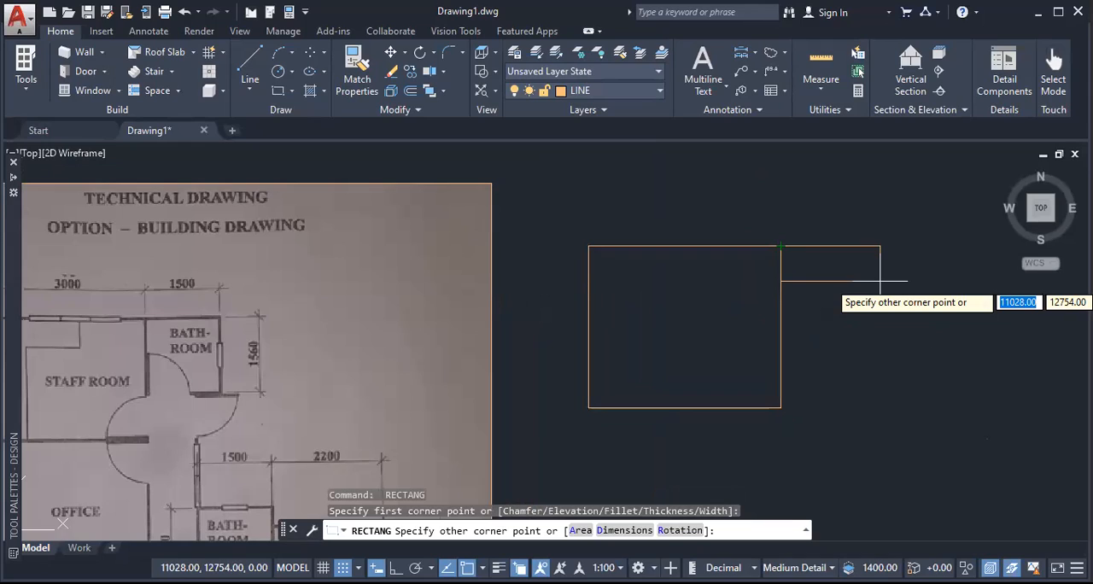
{"action": "type", "text": "@"}
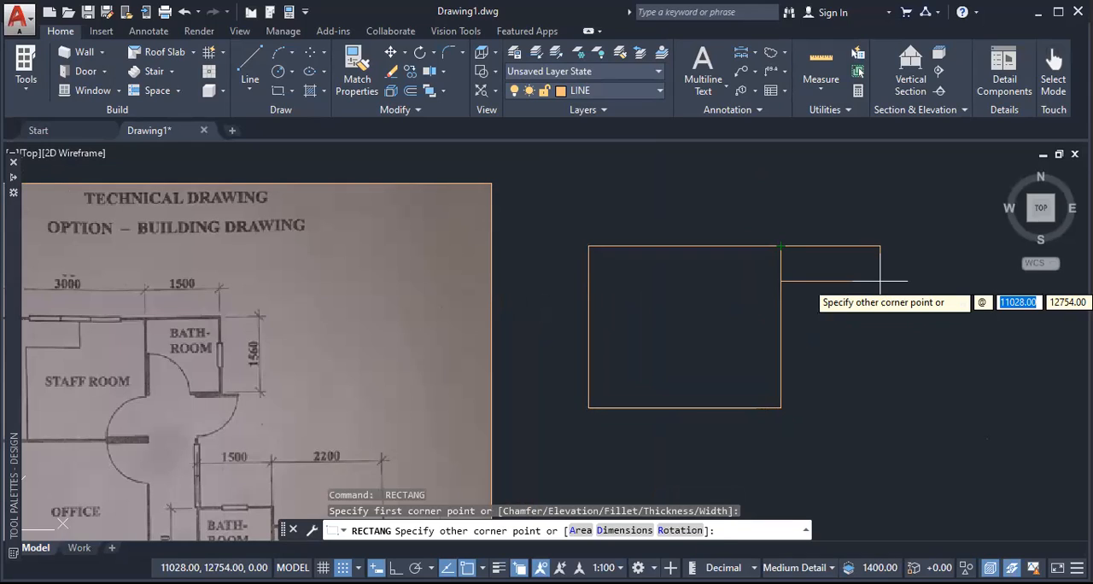
{"action": "type", "text": "1"}
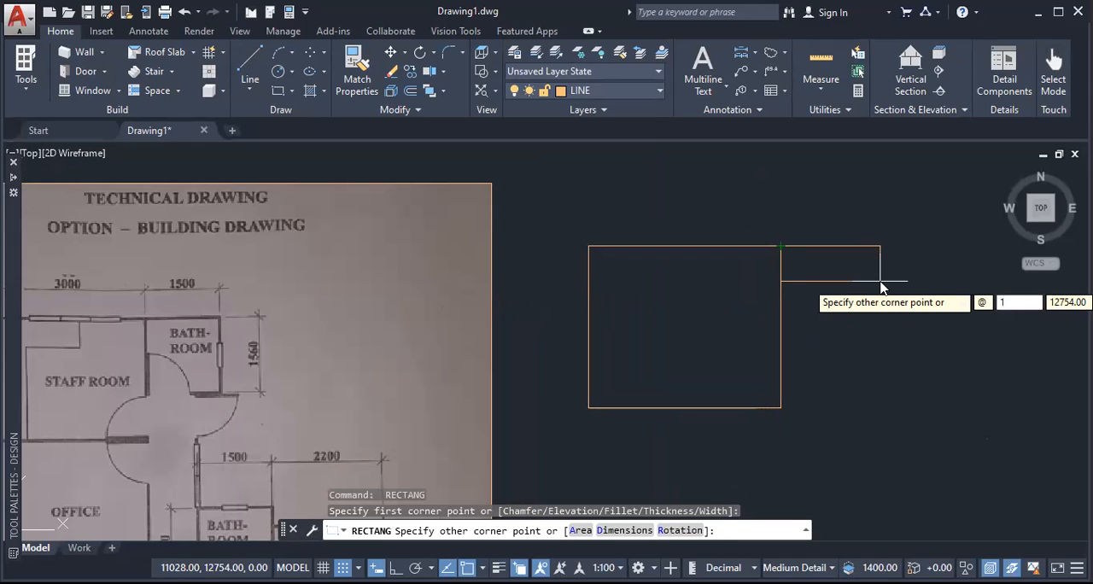
{"action": "type", "text": "65"}
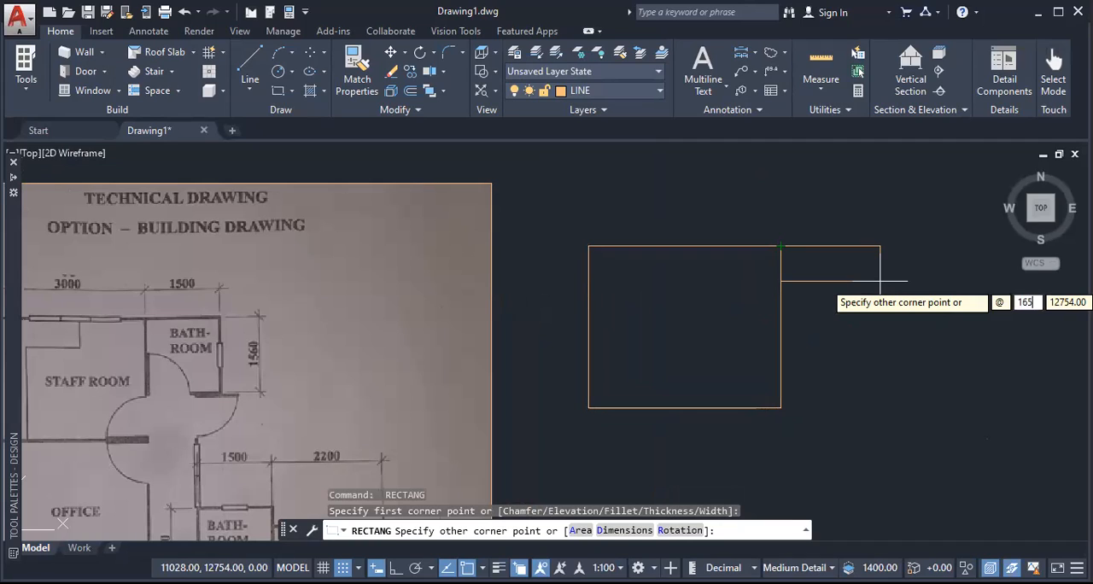
{"action": "type", "text": "0"}
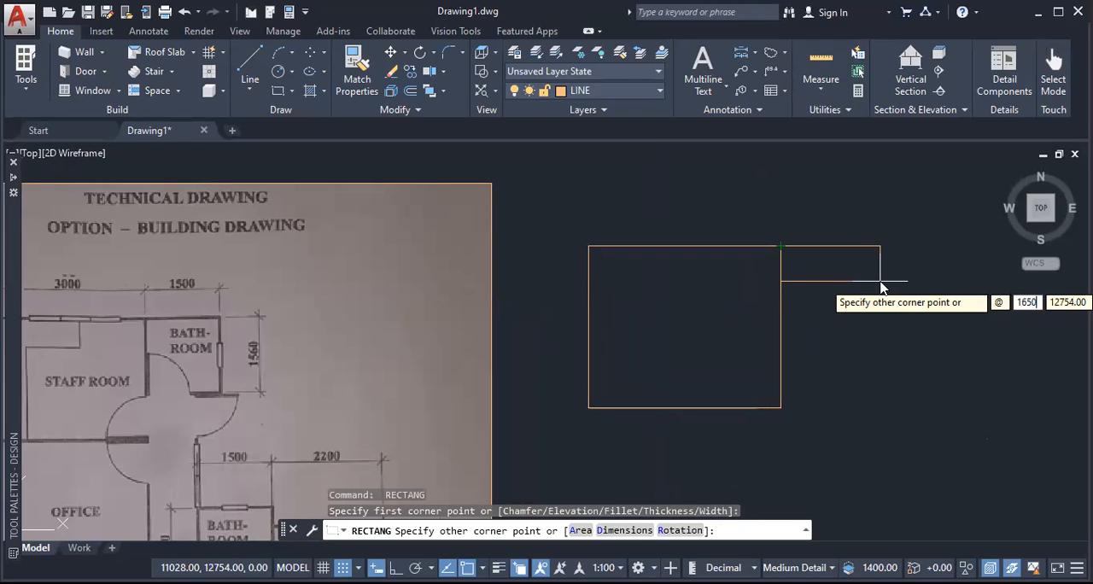
{"action": "key", "text": "Tab"}
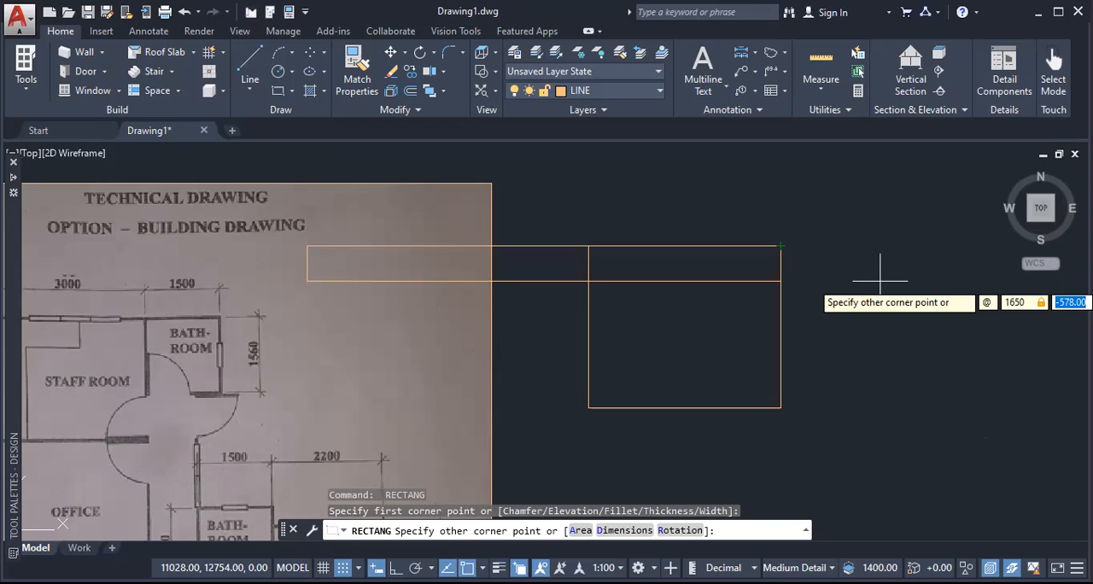
{"action": "type", "text": "-165"}
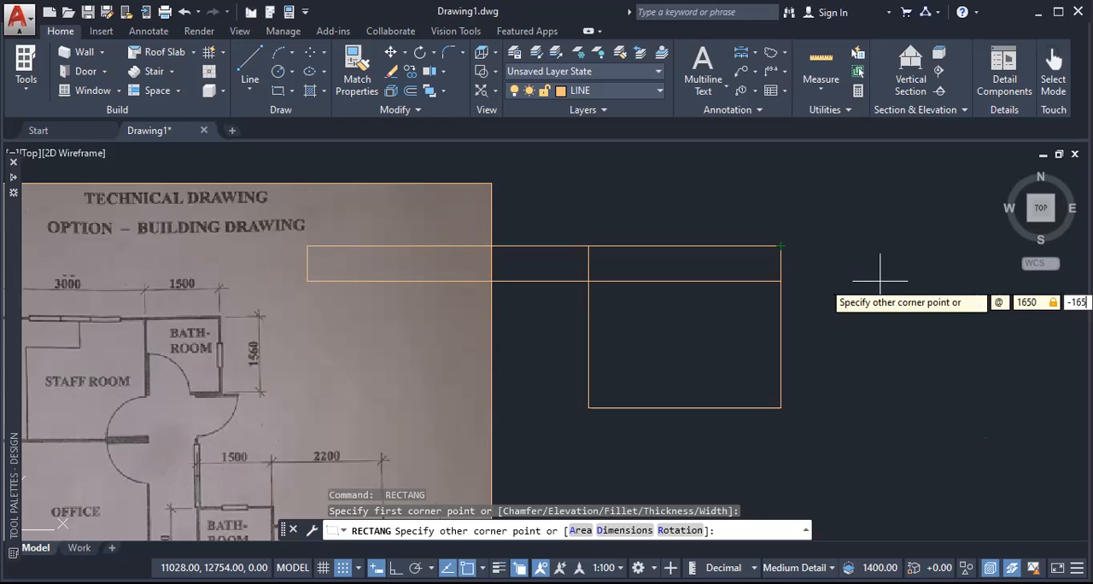
{"action": "type", "text": "0"}
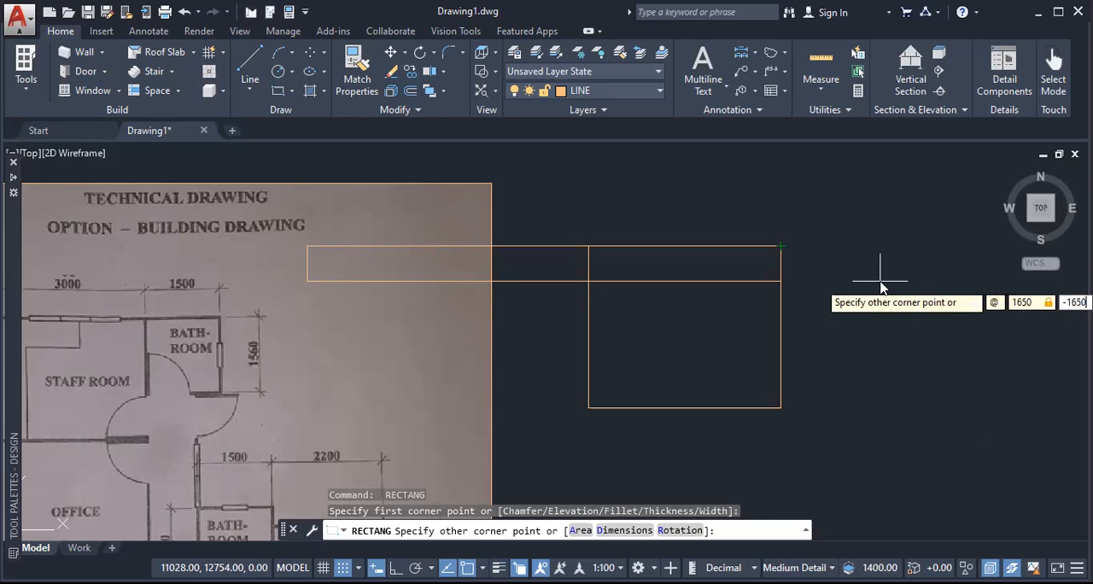
{"action": "key", "text": "Return"}
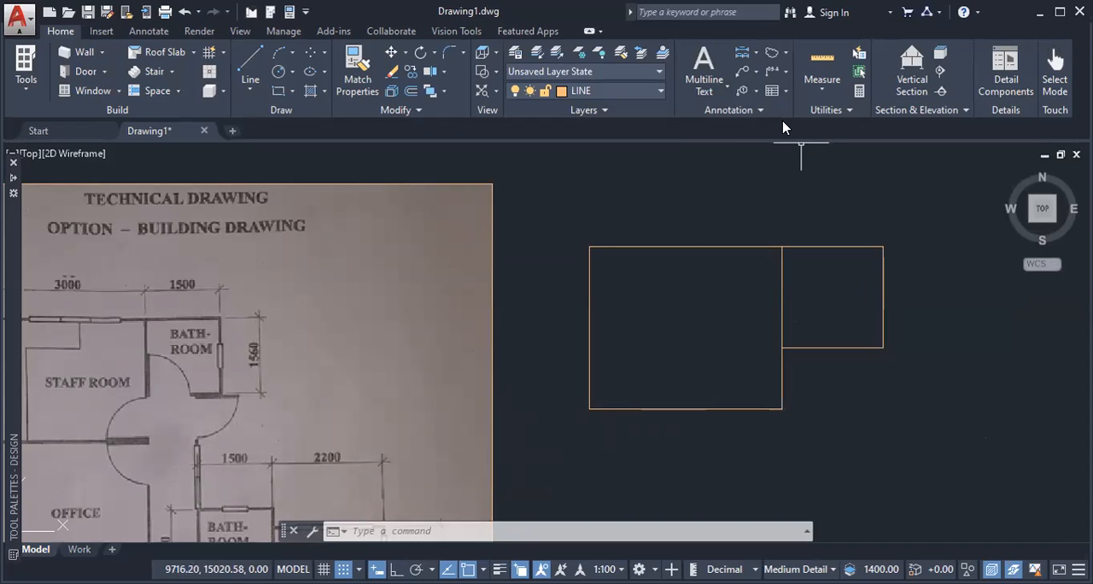
{"action": "left_click_drag", "start_coordinate": [667, 203], "coordinate": [824, 203]}
{"action": "left_click_drag", "start_coordinate": [744, 160], "coordinate": [732, 290]}
{"action": "mouse_move", "coordinate": [836, 185]}
{"action": "left_mouse_down"}
{"action": "mouse_move", "coordinate": [837, 202]}
{"action": "mouse_move", "coordinate": [846, 185]}
{"action": "mouse_move", "coordinate": [865, 200]}
{"action": "left_mouse_up"}
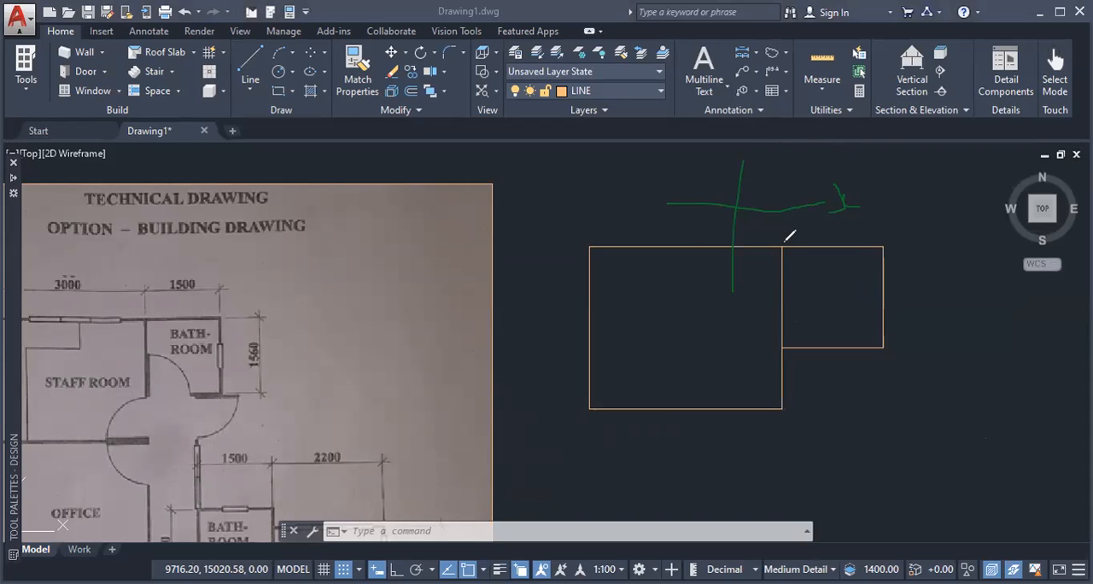
{"action": "mouse_move", "coordinate": [723, 144]}
{"action": "left_mouse_down"}
{"action": "mouse_move", "coordinate": [731, 159]}
{"action": "mouse_move", "coordinate": [715, 184]}
{"action": "left_mouse_up"}
{"action": "mouse_move", "coordinate": [767, 147]}
{"action": "left_mouse_down"}
{"action": "mouse_move", "coordinate": [781, 144]}
{"action": "mouse_move", "coordinate": [780, 159]}
{"action": "left_mouse_up"}
{"action": "mouse_move", "coordinate": [726, 297]}
{"action": "left_mouse_down"}
{"action": "mouse_move", "coordinate": [731, 278]}
{"action": "mouse_move", "coordinate": [740, 284]}
{"action": "mouse_move", "coordinate": [716, 266]}
{"action": "left_mouse_up"}
{"action": "mouse_move", "coordinate": [701, 308]}
{"action": "left_mouse_down"}
{"action": "mouse_move", "coordinate": [719, 315]}
{"action": "mouse_move", "coordinate": [724, 302]}
{"action": "mouse_move", "coordinate": [713, 338]}
{"action": "mouse_move", "coordinate": [667, 324]}
{"action": "left_mouse_up"}
{"action": "mouse_move", "coordinate": [863, 216]}
{"action": "left_mouse_down"}
{"action": "mouse_move", "coordinate": [827, 192]}
{"action": "mouse_move", "coordinate": [712, 165]}
{"action": "mouse_move", "coordinate": [764, 176]}
{"action": "mouse_move", "coordinate": [703, 326]}
{"action": "mouse_move", "coordinate": [725, 315]}
{"action": "mouse_move", "coordinate": [715, 312]}
{"action": "left_mouse_up"}
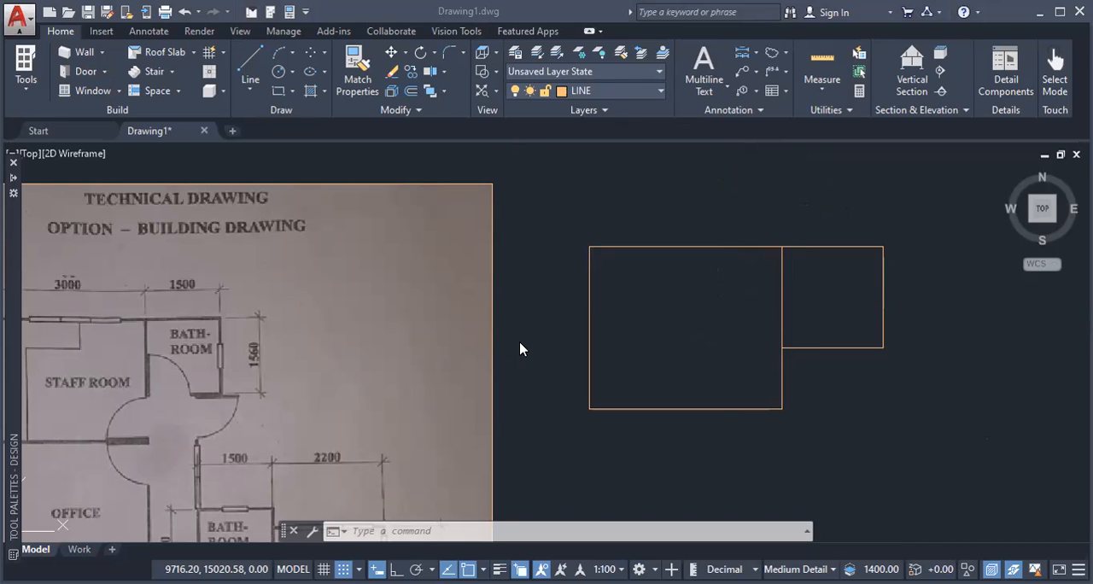
Step: Draw a 3150 x 3150 rectangle for the office directly below the staff room, starting at the staff room's lower-left corner
{"action": "middle_click_drag", "start_coordinate": [295, 362], "coordinate": [415, 230]}
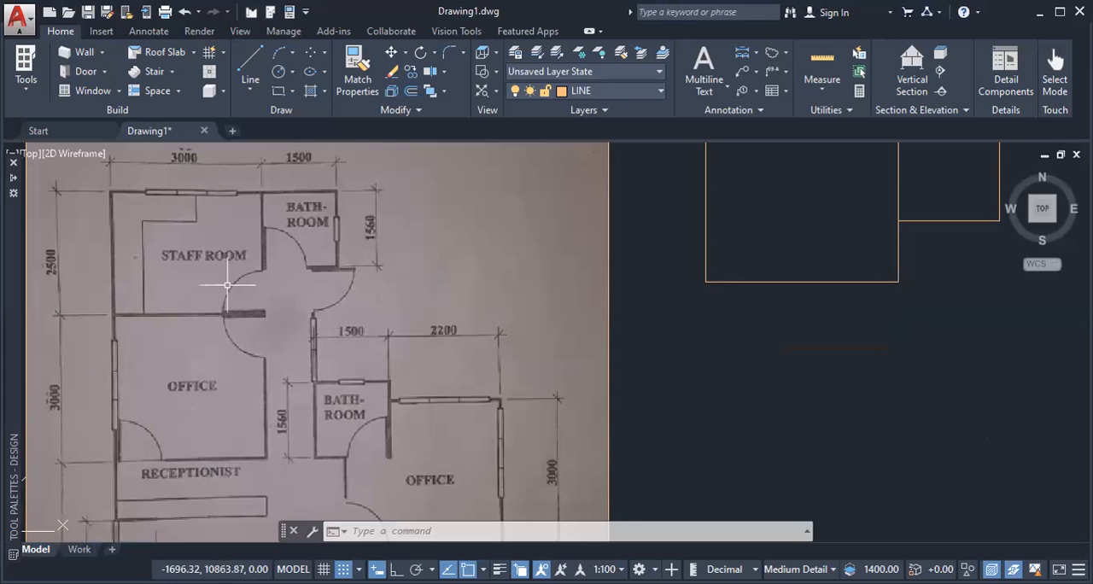
{"action": "mouse_move", "coordinate": [764, 383]}
{"action": "middle_mouse_down"}
{"action": "mouse_move", "coordinate": [584, 369]}
{"action": "mouse_move", "coordinate": [542, 402]}
{"action": "middle_mouse_up"}
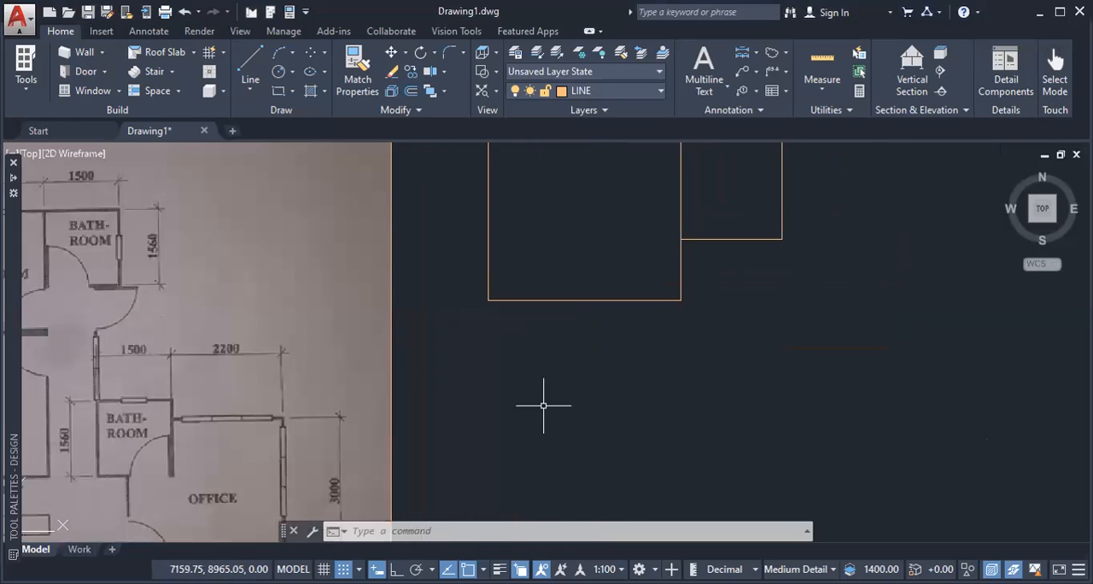
{"action": "type", "text": "REC"}
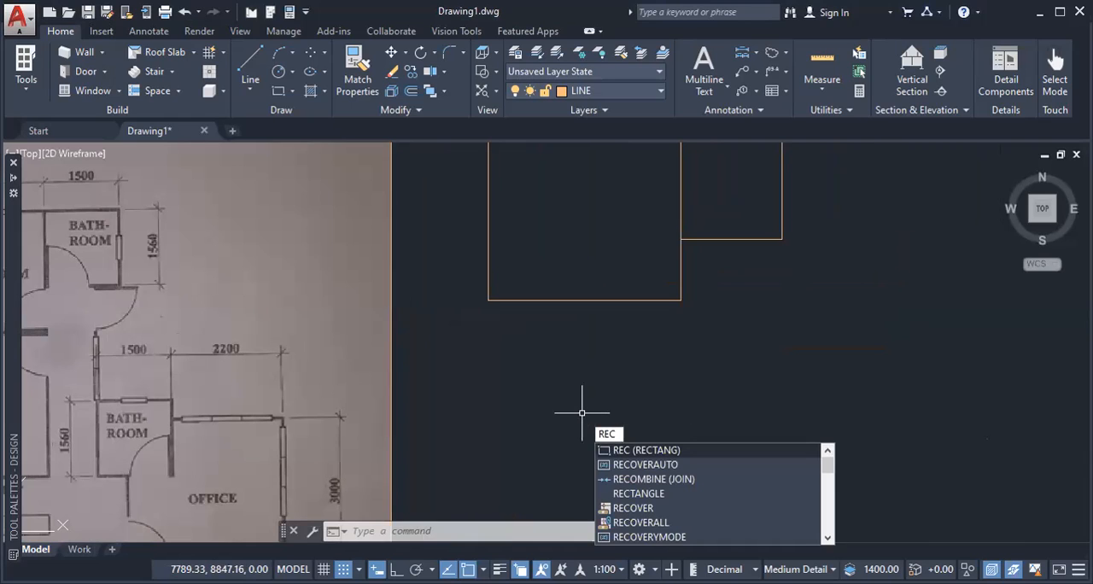
{"action": "key", "text": "Return"}
{"action": "left_click", "coordinate": [490, 301]}
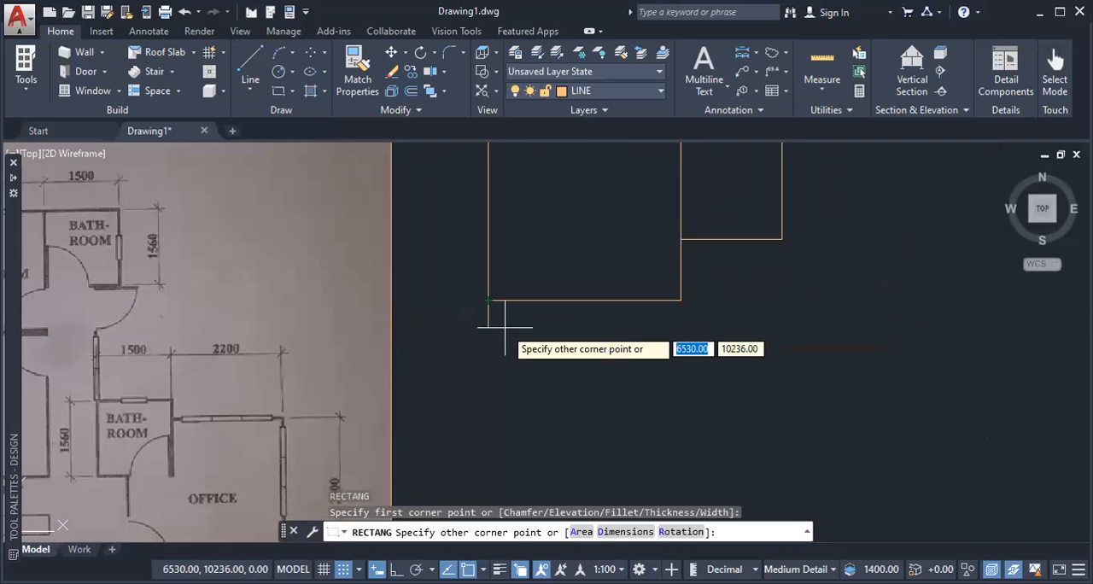
{"action": "type", "text": "@"}
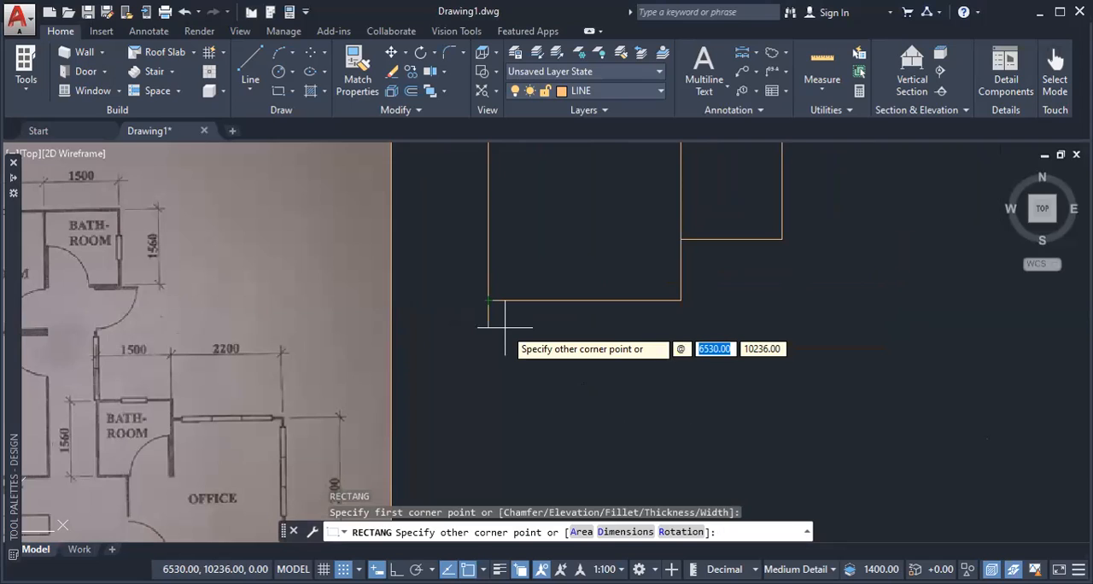
{"action": "type", "text": "3"}
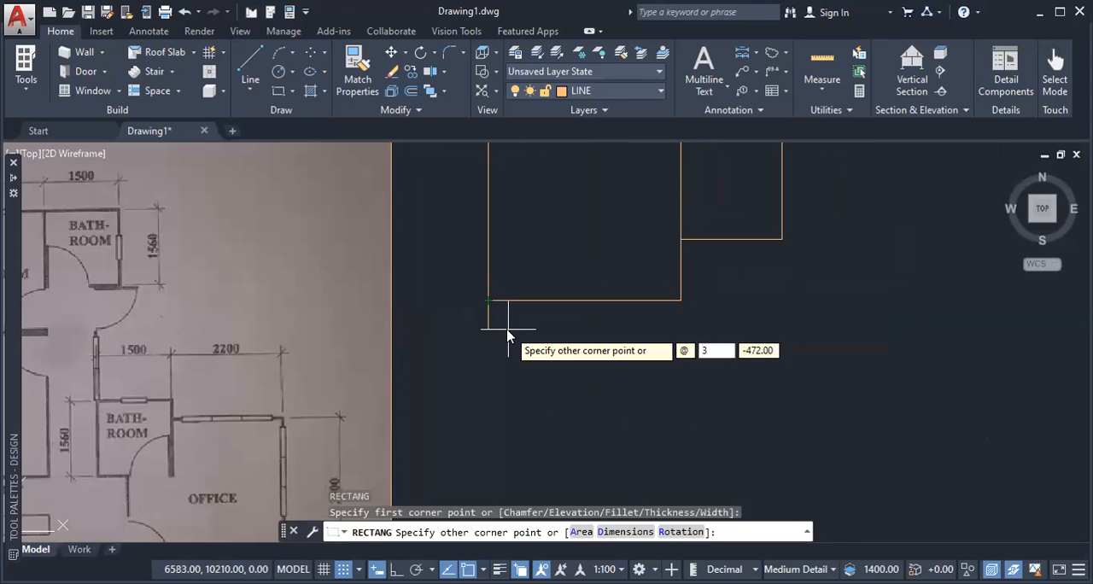
{"action": "type", "text": "150"}
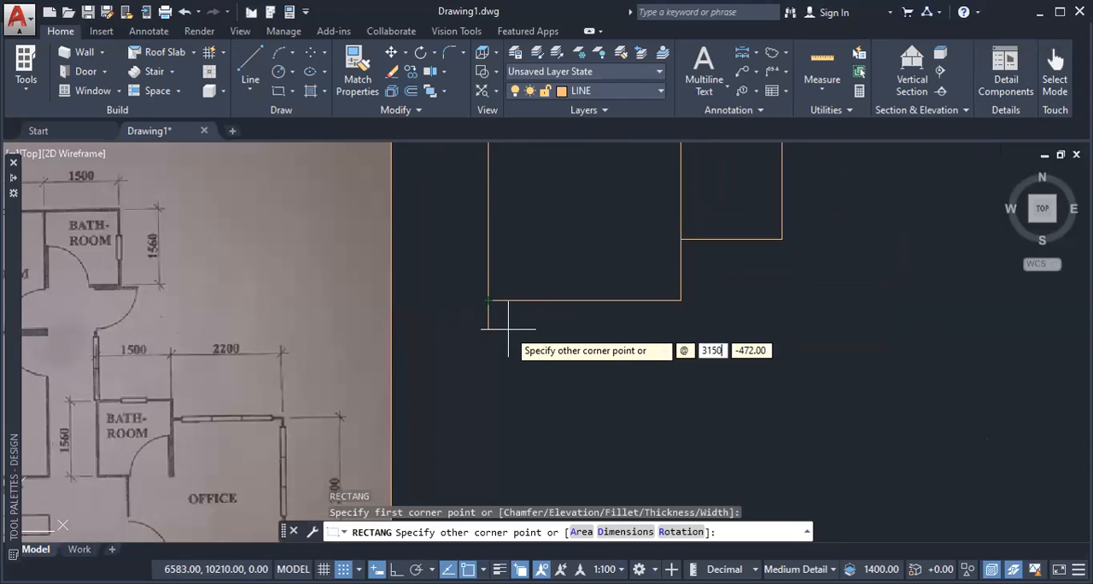
{"action": "key", "text": "Tab"}
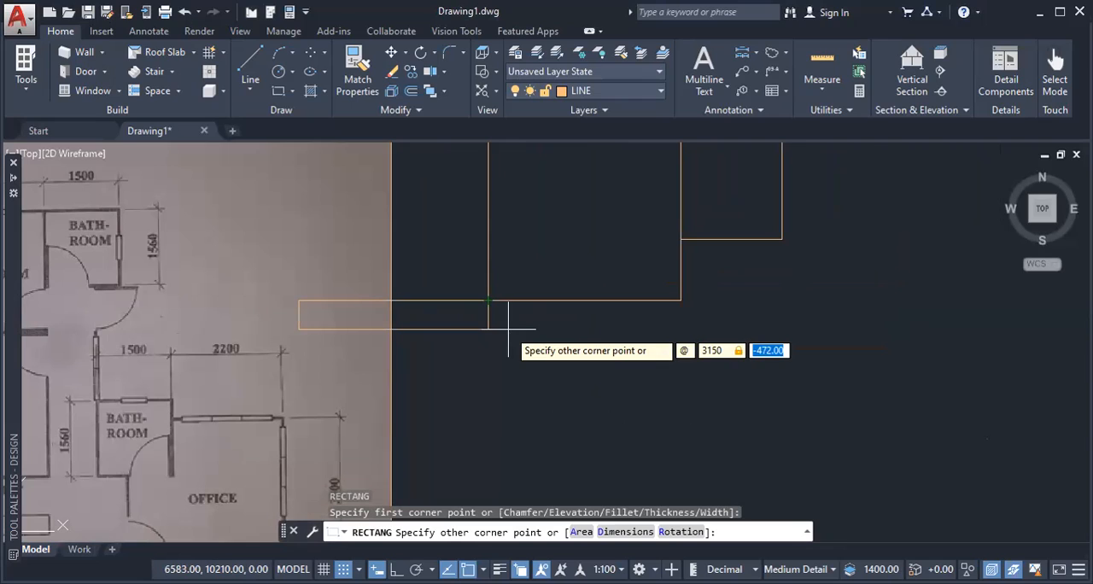
{"action": "type", "text": "-"}
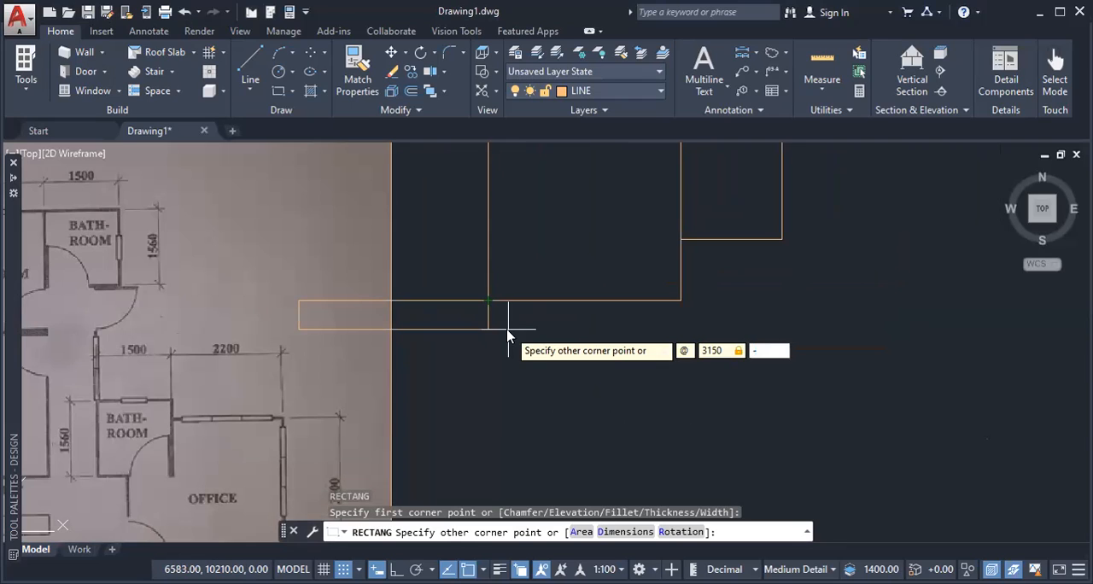
{"action": "type", "text": "3150"}
{"action": "key", "text": "Return"}
Step: Draw a 4150 x 4150 rectangle for the waiting area from the office rectangle's lower-left corner, with the opposite corner at relative offset 4150,4150
{"action": "scroll", "coordinate": [560, 391], "scroll_direction": "down", "scroll_amount": 2}
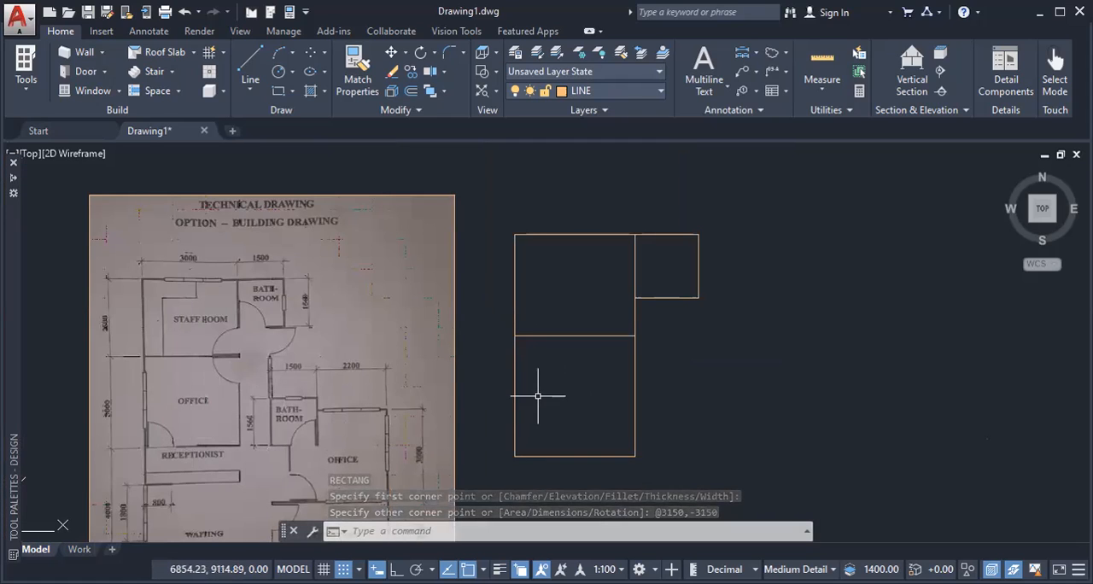
{"action": "middle_click_drag", "start_coordinate": [537, 396], "coordinate": [542, 361]}
{"action": "middle_click_drag", "start_coordinate": [293, 470], "coordinate": [294, 451]}
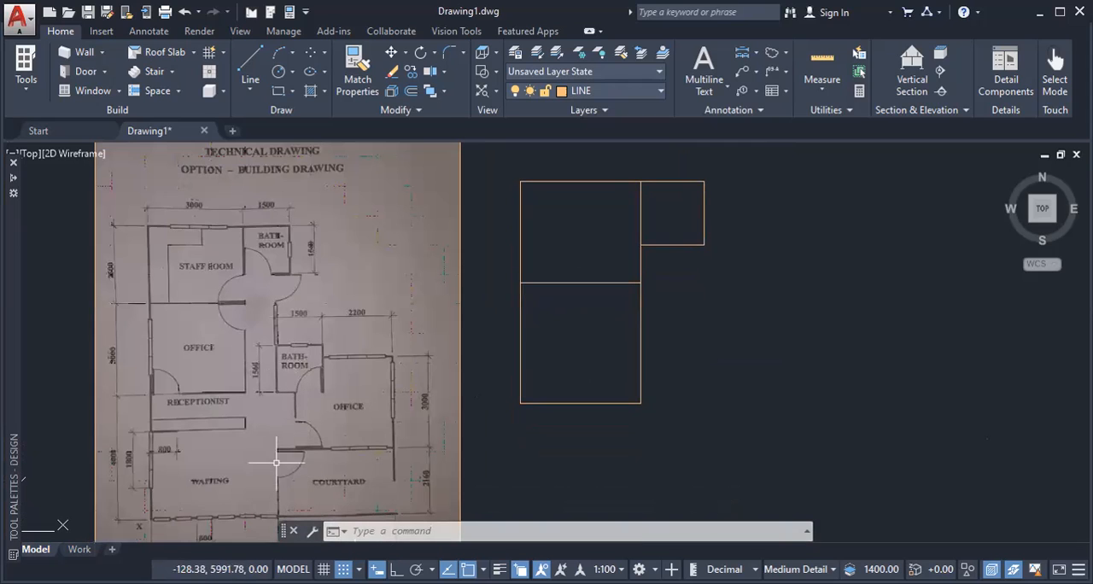
{"action": "middle_click_drag", "start_coordinate": [278, 454], "coordinate": [275, 347]}
{"action": "scroll", "coordinate": [202, 381], "scroll_direction": "up", "scroll_amount": 2}
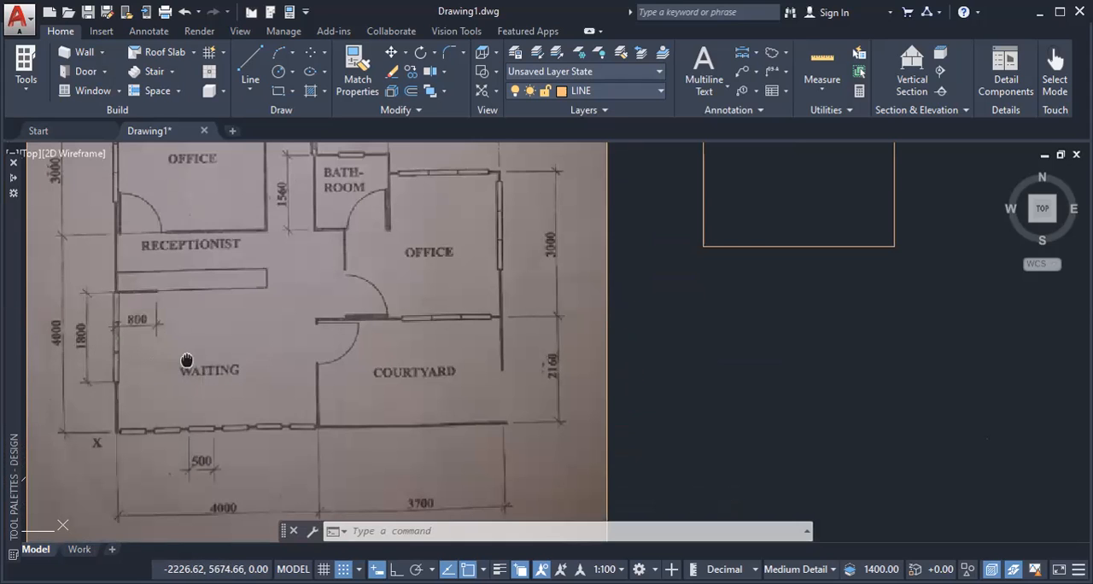
{"action": "scroll", "coordinate": [183, 342], "scroll_direction": "down", "scroll_amount": 1}
{"action": "scroll", "coordinate": [214, 318], "scroll_direction": "down", "scroll_amount": 2}
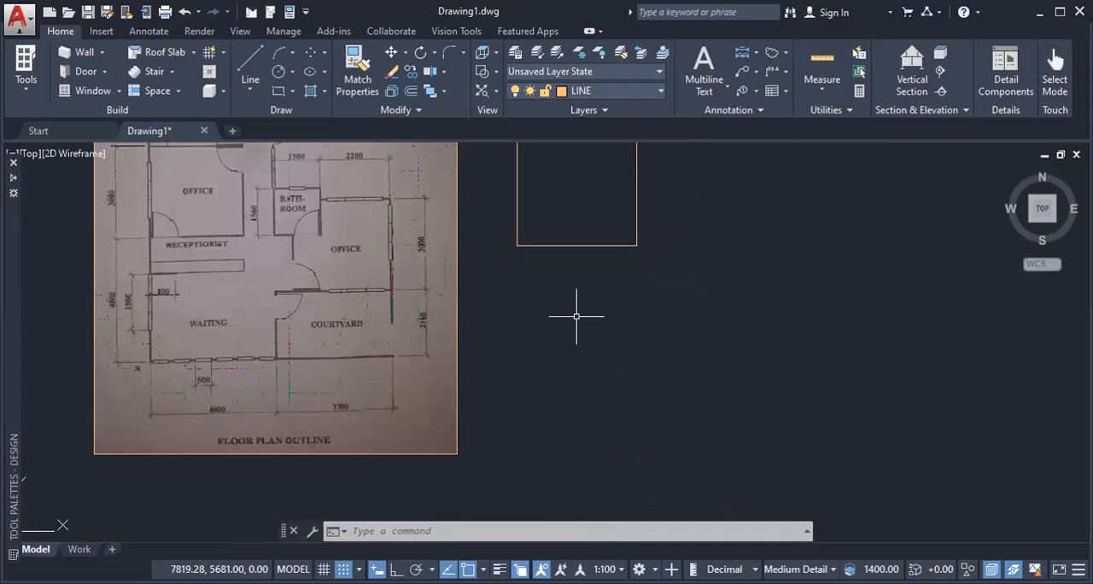
{"action": "key", "text": "Return"}
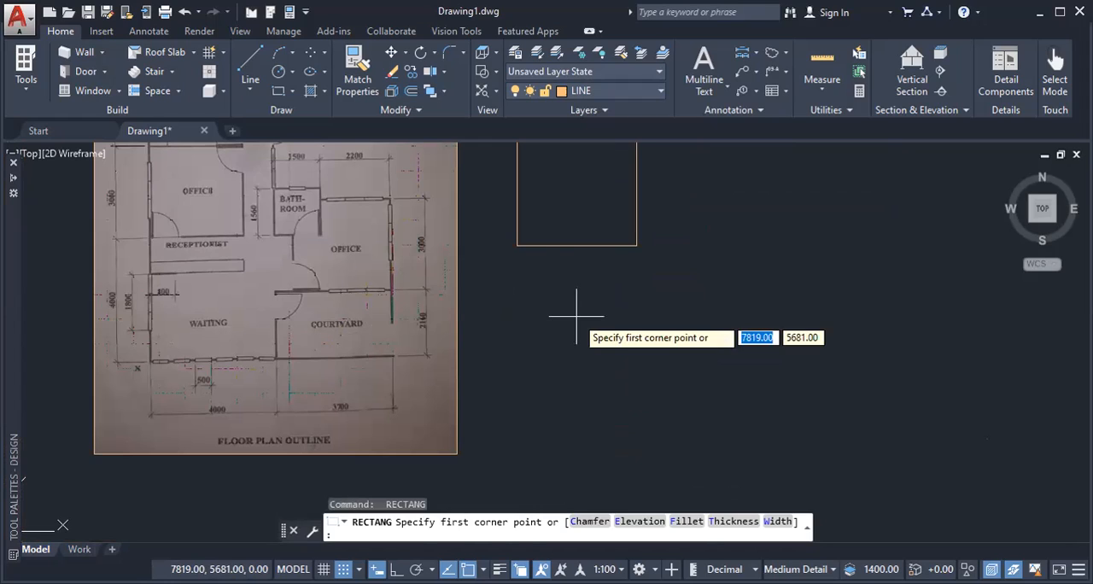
{"action": "left_click", "coordinate": [517, 246]}
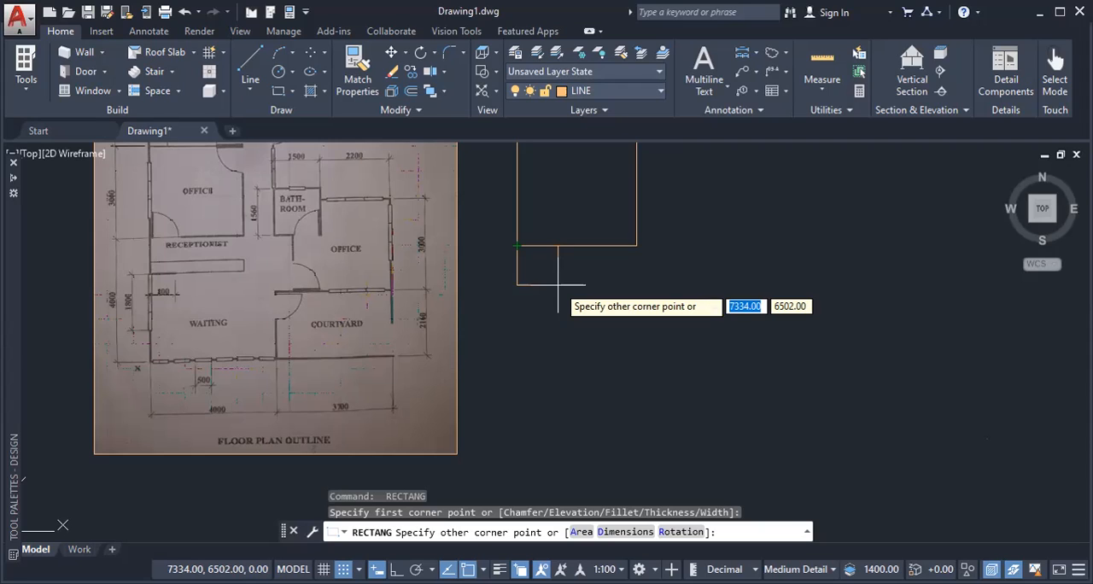
{"action": "type", "text": "@"}
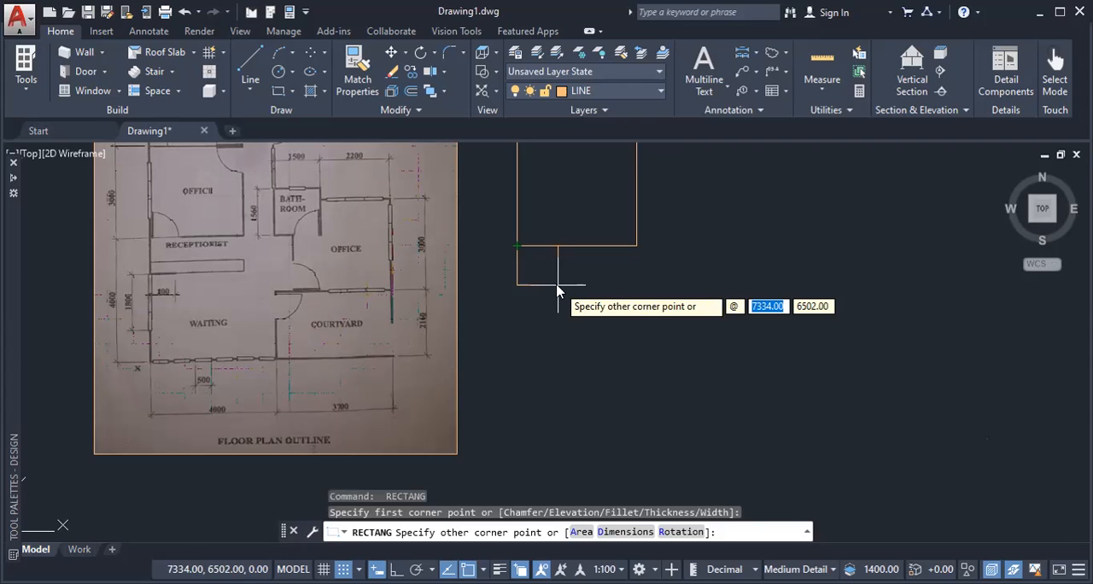
{"action": "type", "text": "4150"}
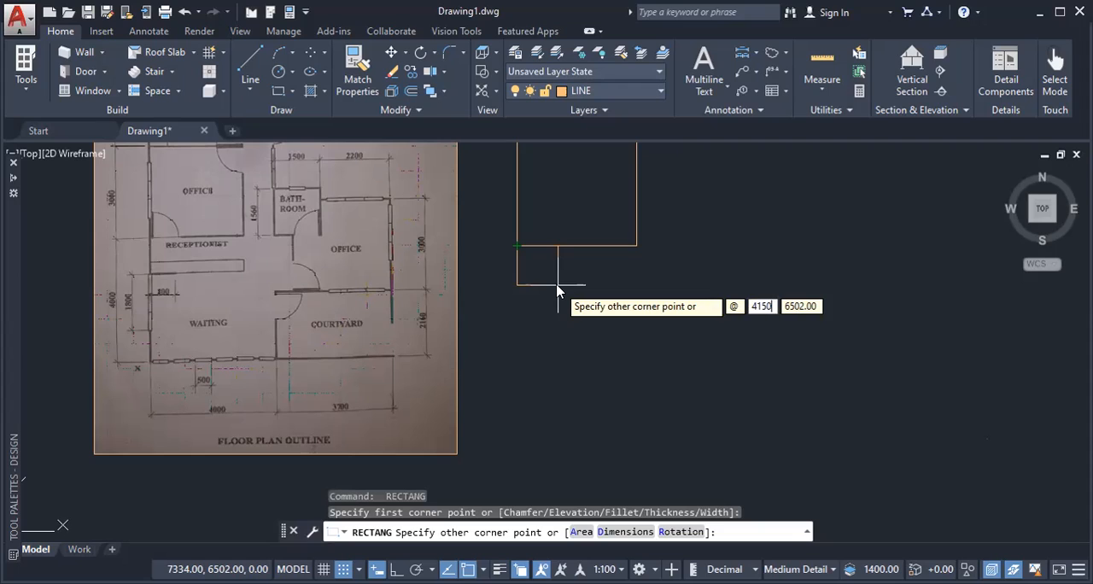
{"action": "key", "text": "Tab"}
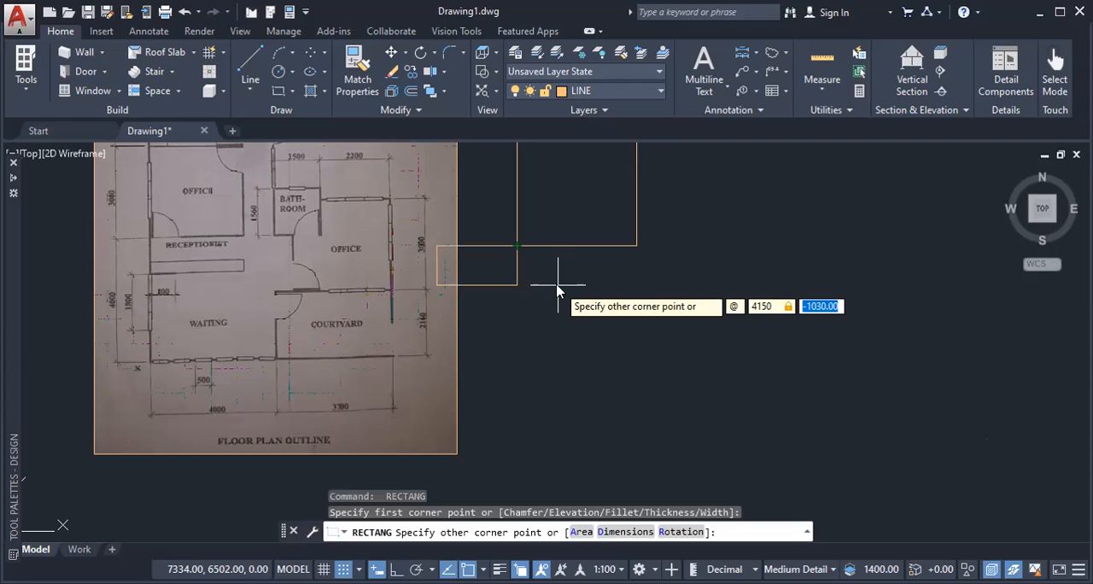
{"action": "type", "text": "415"}
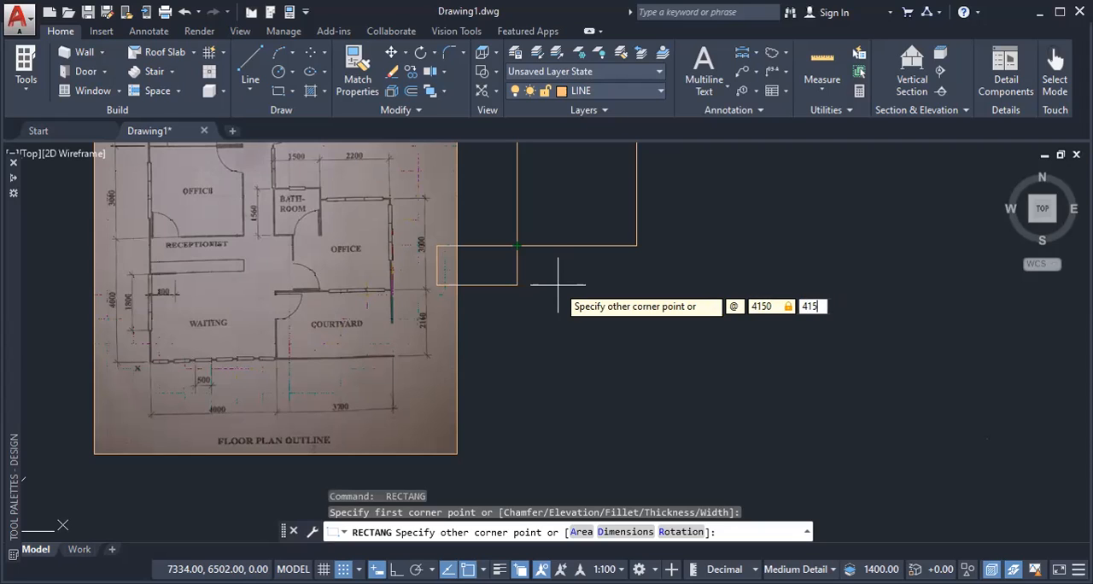
{"action": "type", "text": "0"}
{"action": "key", "text": "Return"}
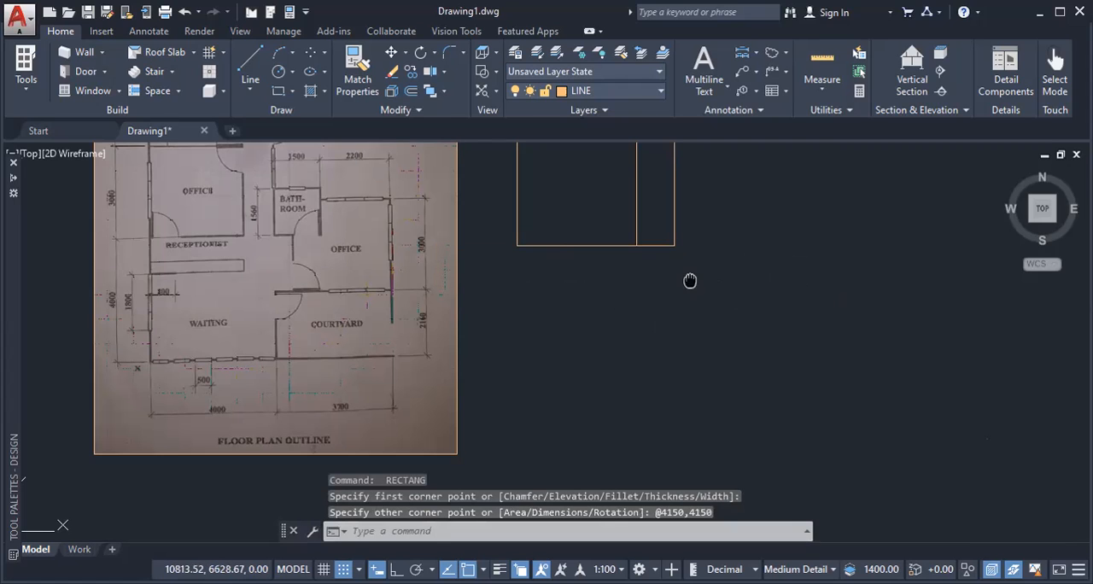
Step: Mirror the 4150 x 4150 waiting area rectangle about its lower edge and erase the source object
{"action": "middle_click_drag", "start_coordinate": [691, 281], "coordinate": [642, 427]}
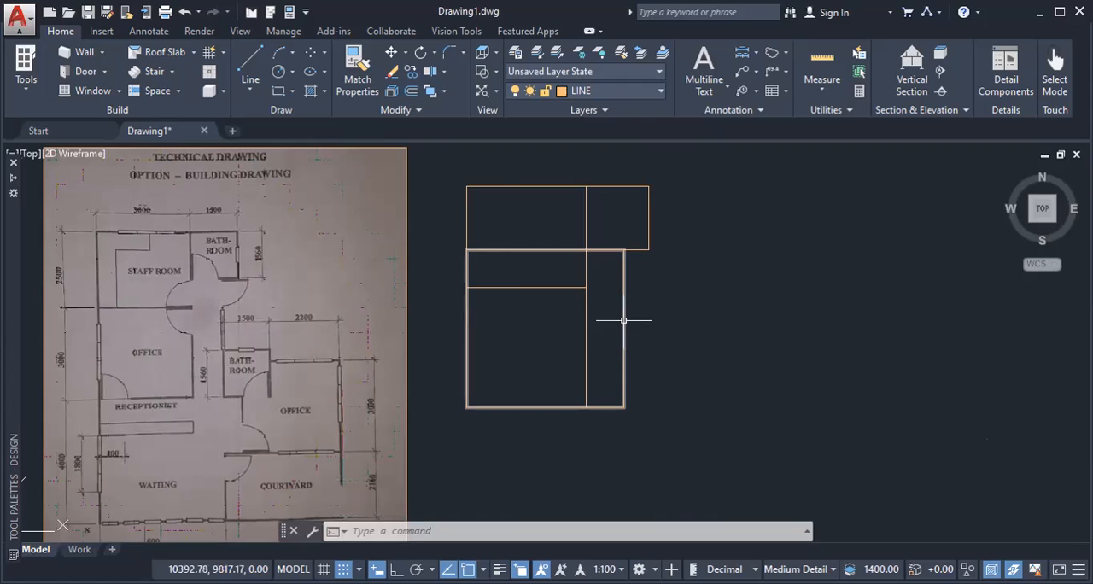
{"action": "middle_click_drag", "start_coordinate": [700, 345], "coordinate": [746, 258]}
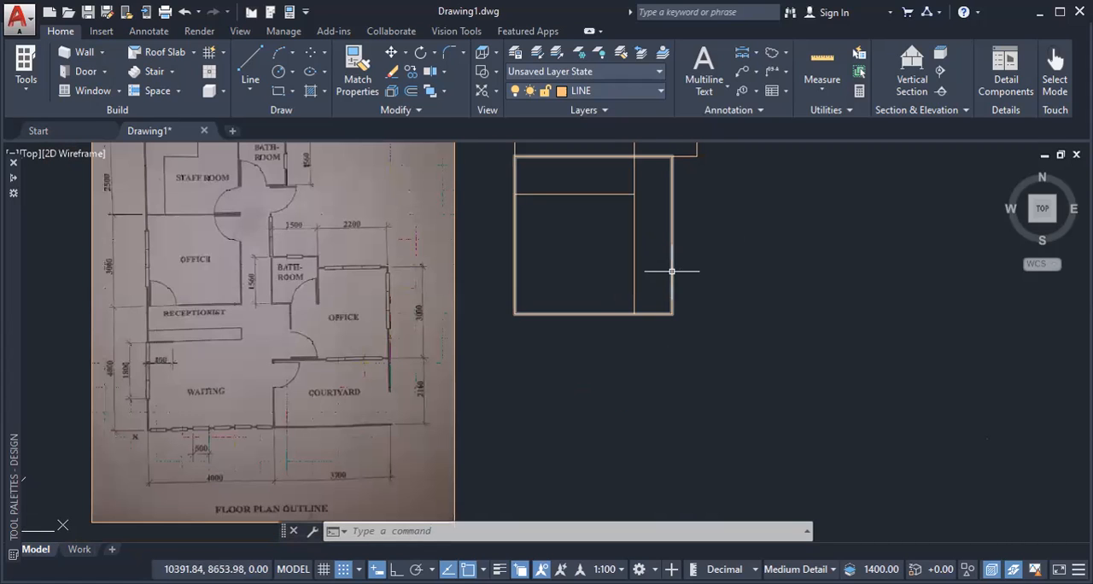
{"action": "left_click", "coordinate": [673, 196]}
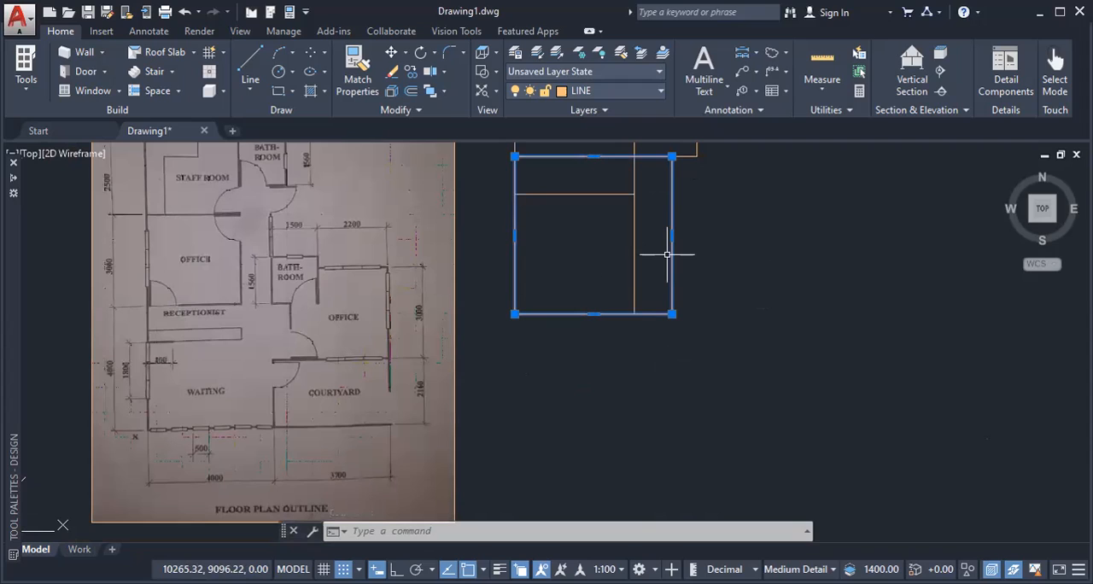
{"action": "type", "text": "MI"}
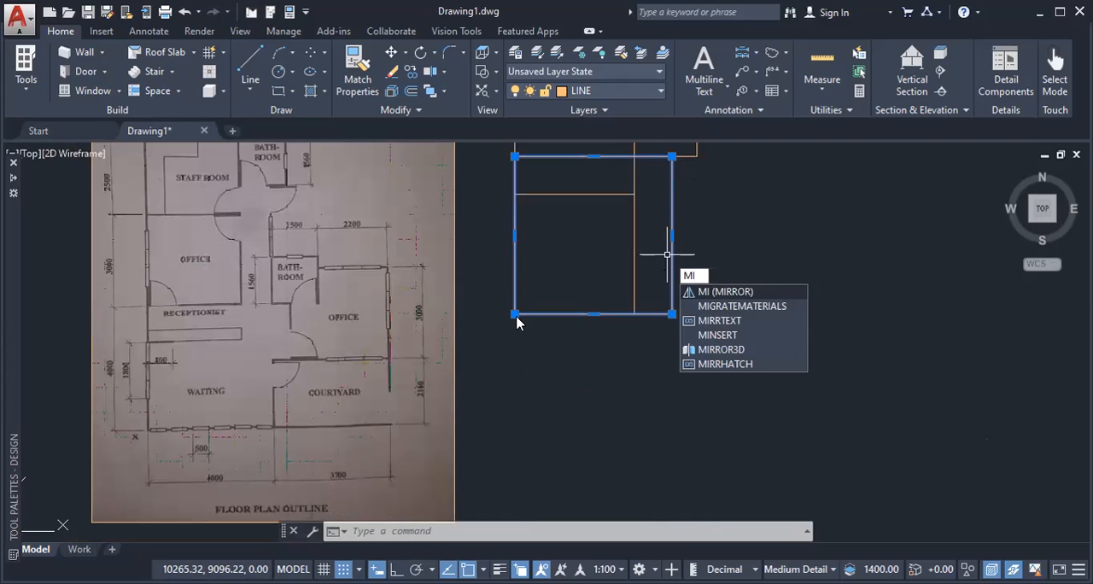
{"action": "key", "text": "Return"}
{"action": "left_click", "coordinate": [673, 314]}
{"action": "left_click", "coordinate": [515, 315]}
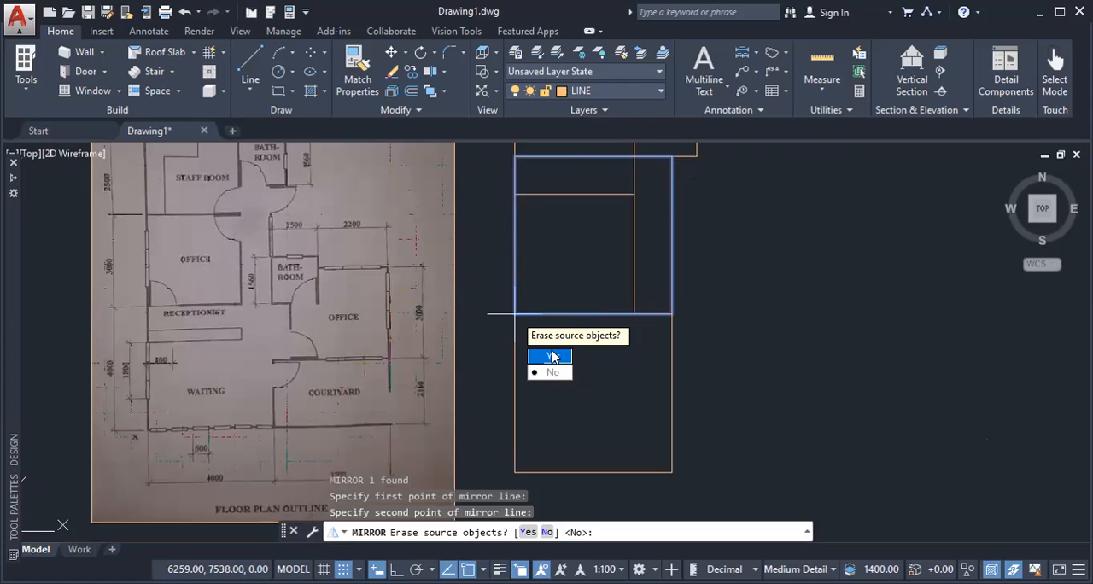
{"action": "left_click", "coordinate": [553, 356]}
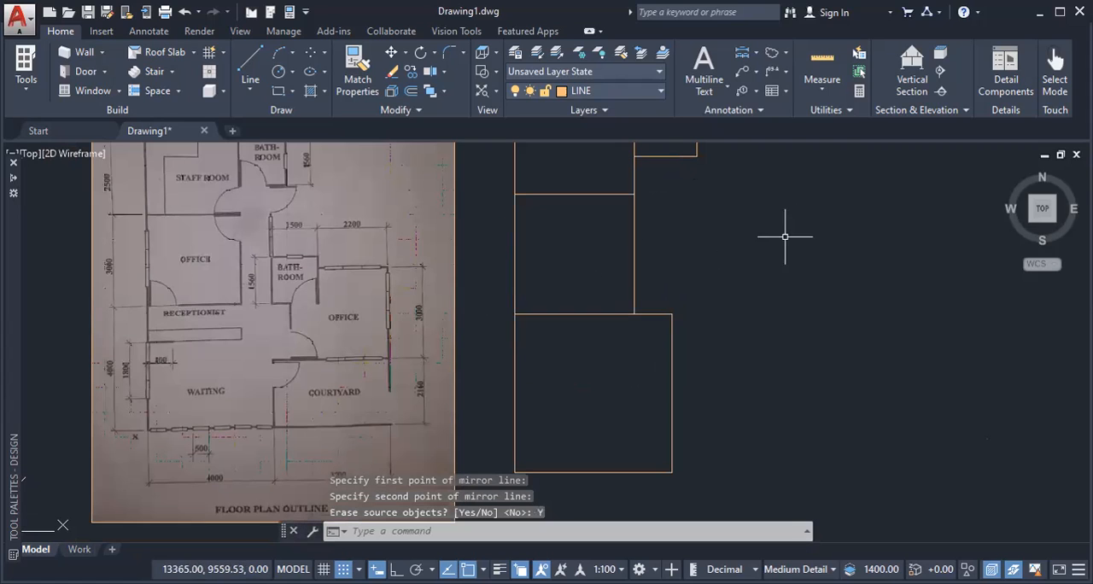
{"action": "scroll", "coordinate": [725, 261], "scroll_direction": "down", "scroll_amount": 2}
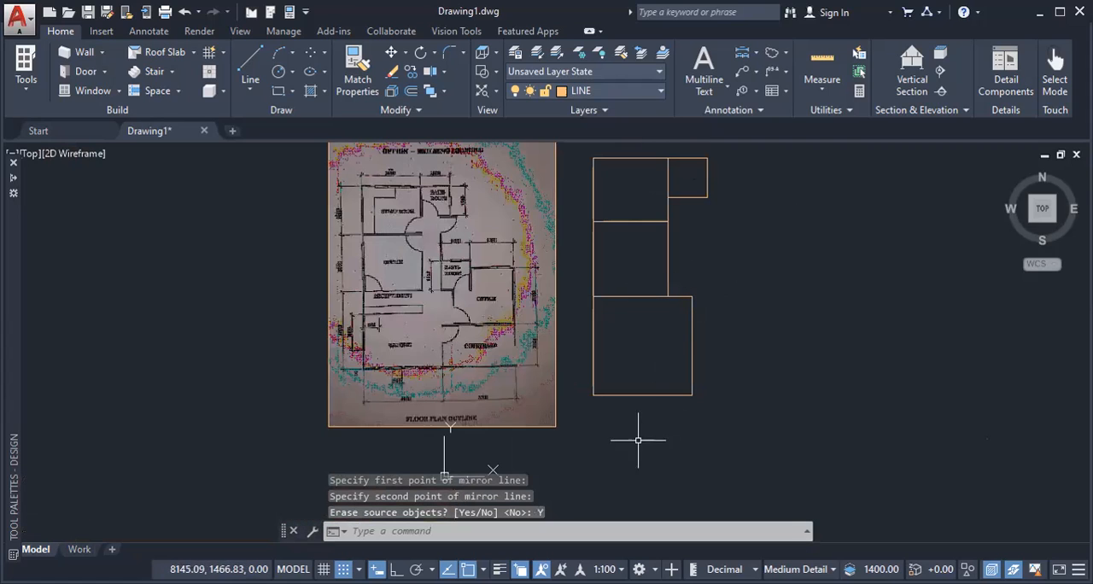
{"action": "scroll", "coordinate": [516, 325], "scroll_direction": "up", "scroll_amount": 2}
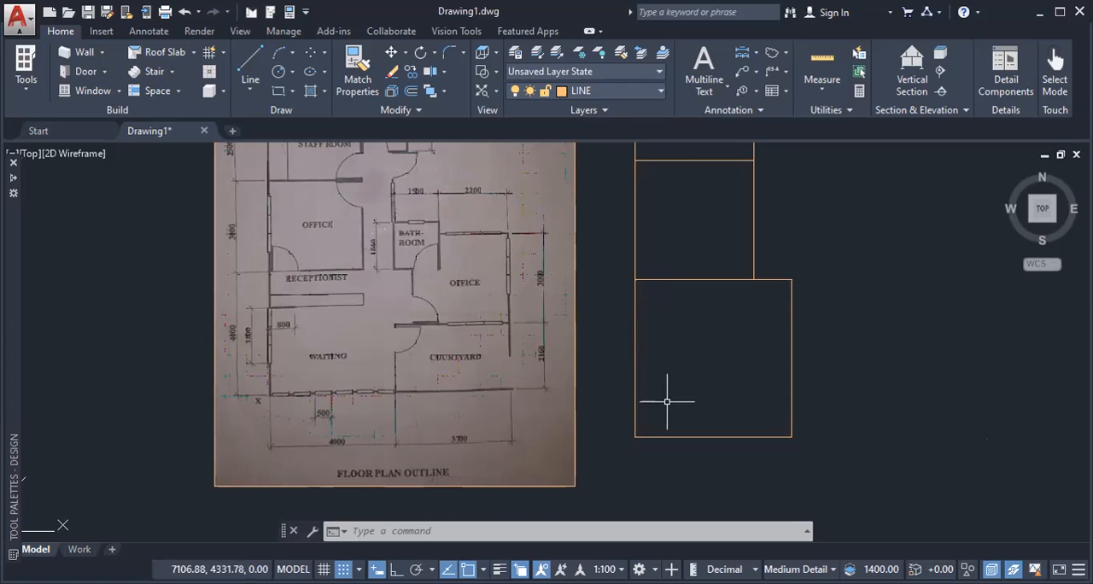
{"action": "scroll", "coordinate": [581, 362], "scroll_direction": "up", "scroll_amount": 2}
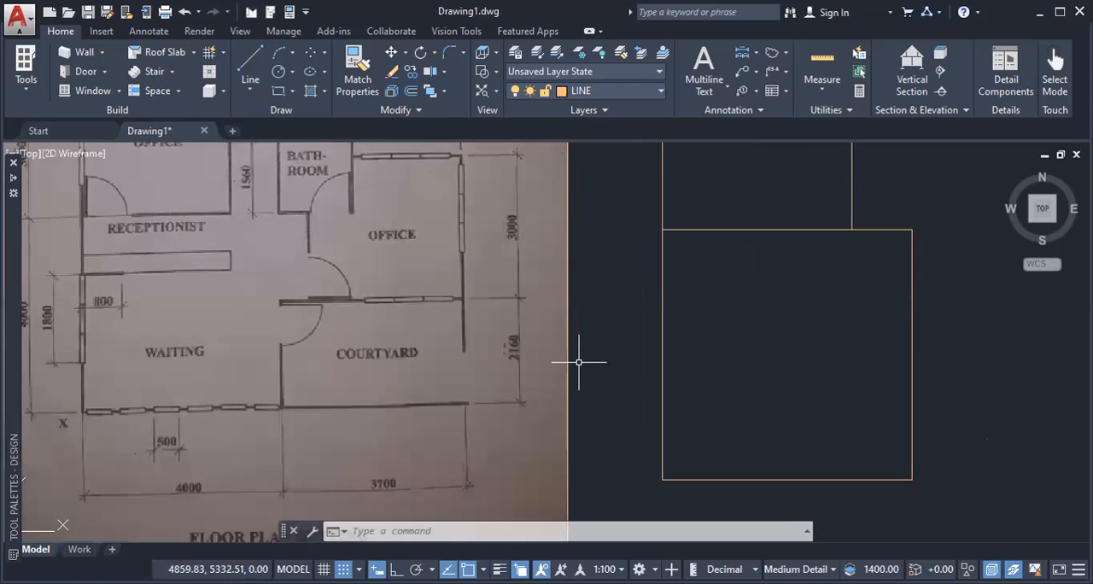
{"action": "scroll", "coordinate": [578, 362], "scroll_direction": "down", "scroll_amount": 2}
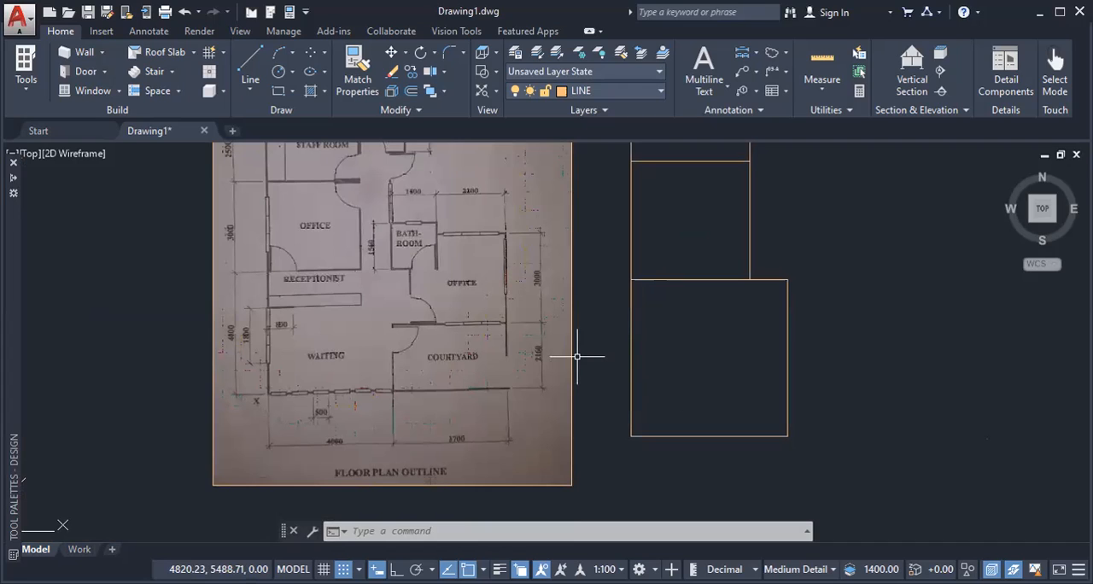
{"action": "type", "text": "REC"}
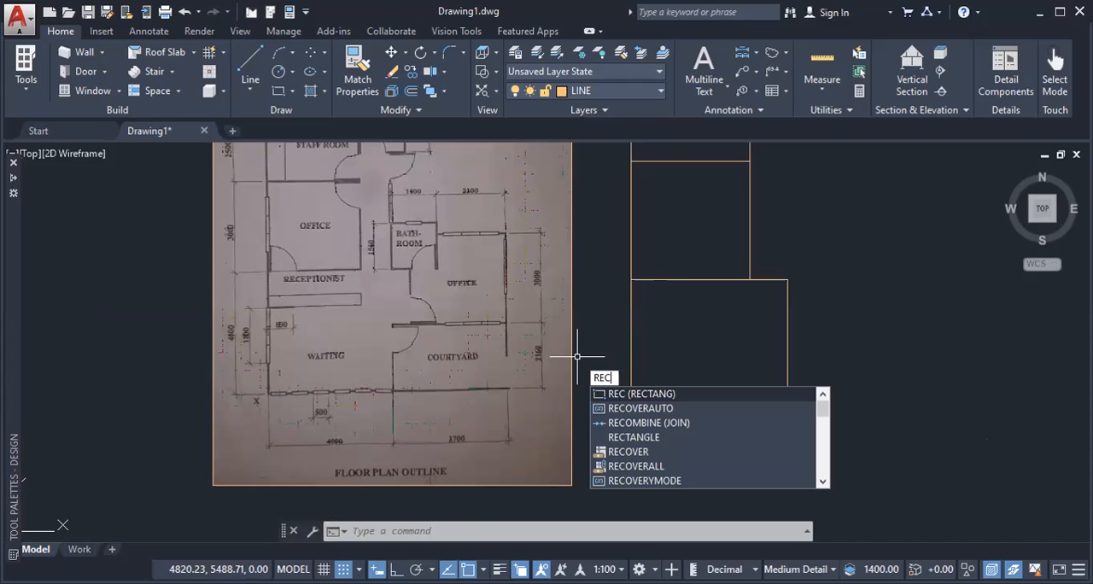
{"action": "key", "text": "Return"}
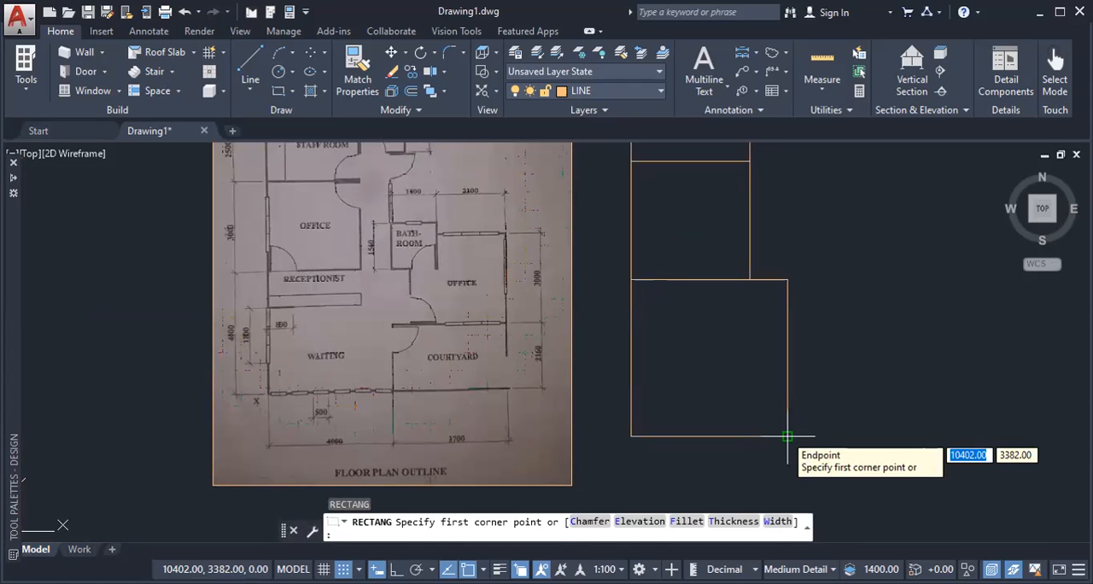
{"action": "left_click", "coordinate": [788, 436]}
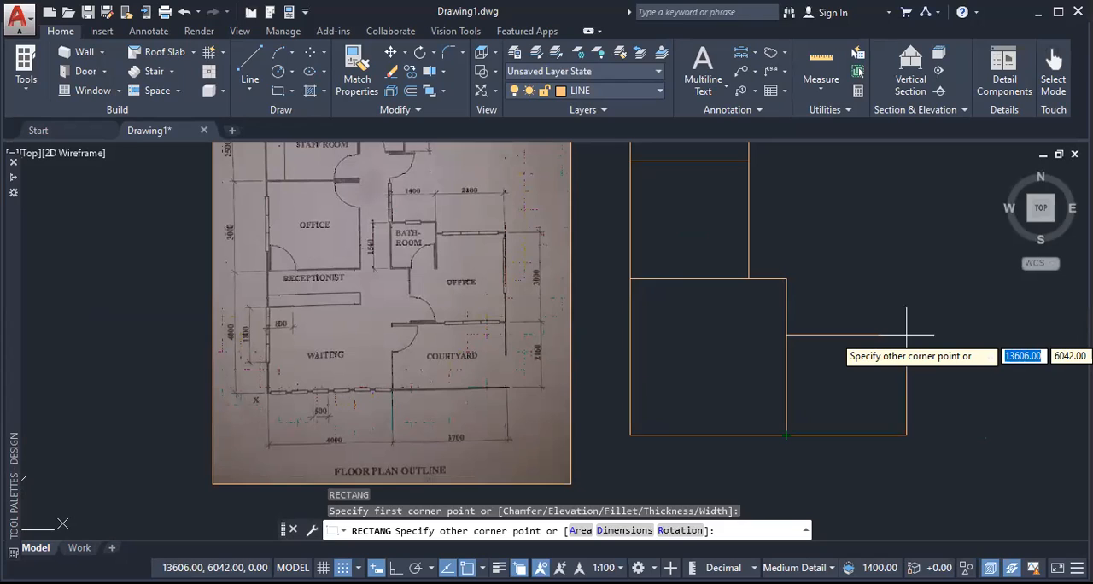
{"action": "type", "text": "3"}
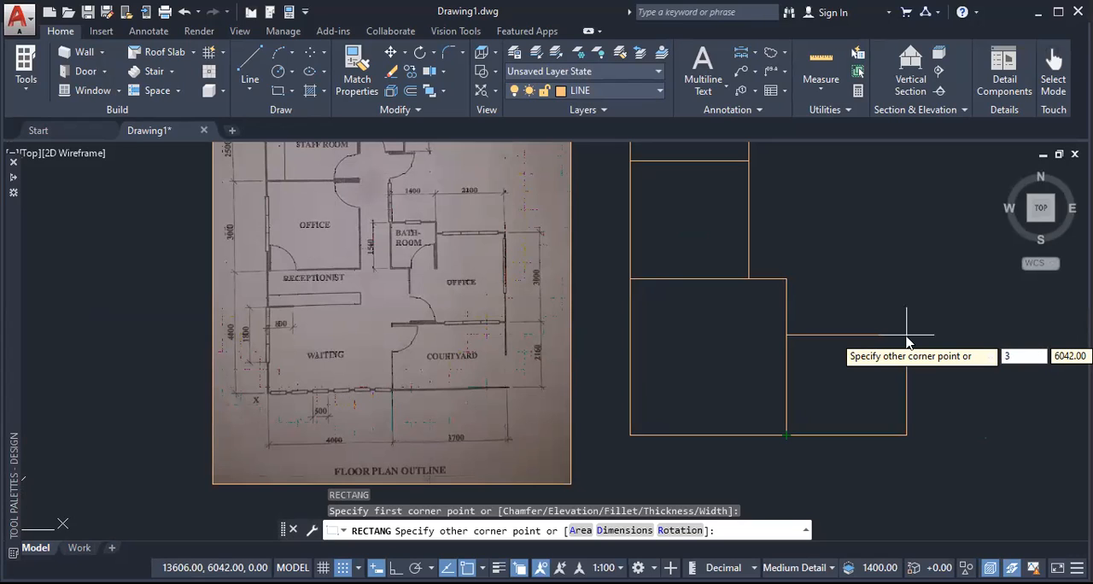
{"action": "type", "text": "850"}
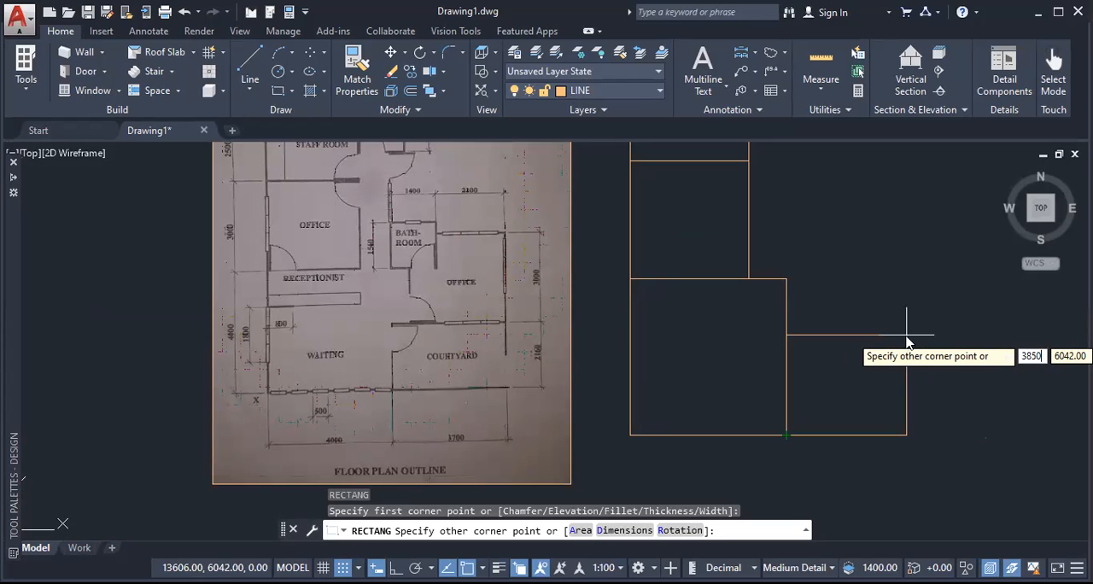
{"action": "key", "text": "BackSpace"}
{"action": "key", "text": "BackSpace"}
{"action": "key", "text": "BackSpace"}
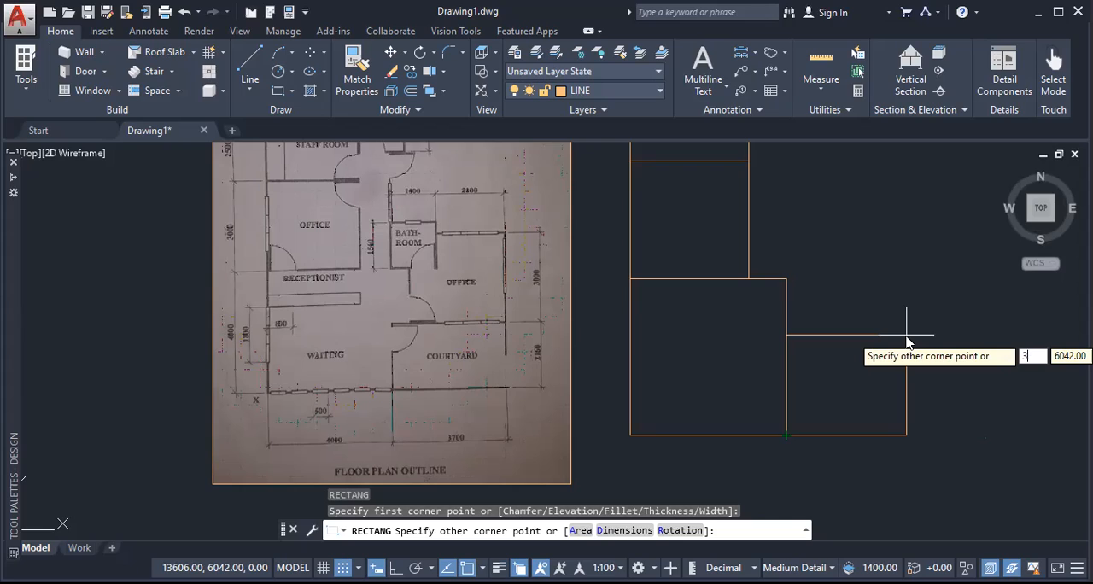
{"action": "key", "text": "BackSpace"}
{"action": "type", "text": "@"}
{"action": "key", "text": "Escape"}
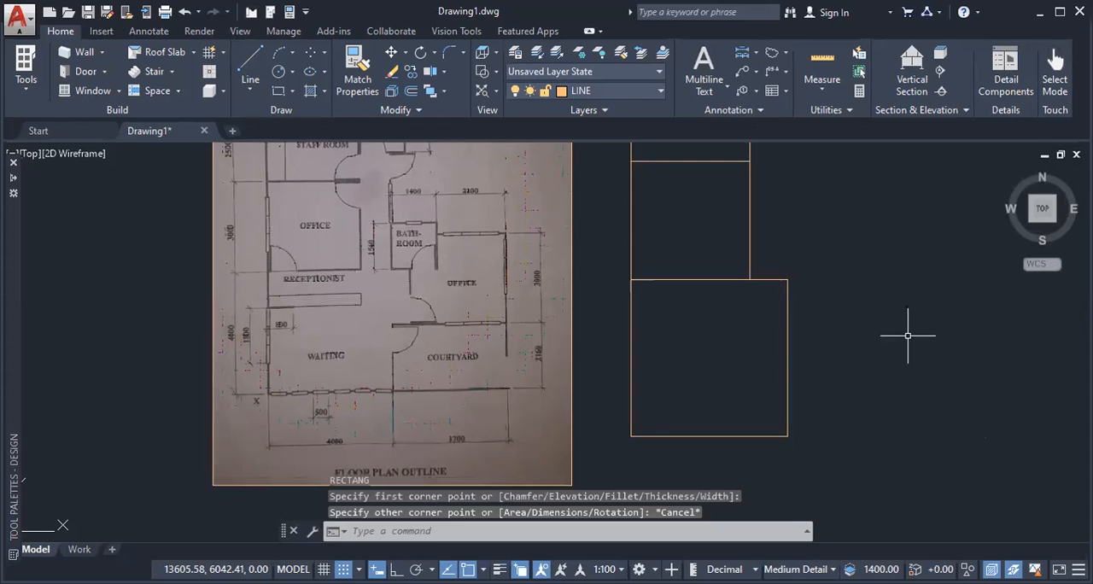
Step: Draw a rectangle for the courtyard from the waiting area's lower-right corner, with the opposite corner at relative offset 3850,2310
{"action": "type", "text": "REC"}
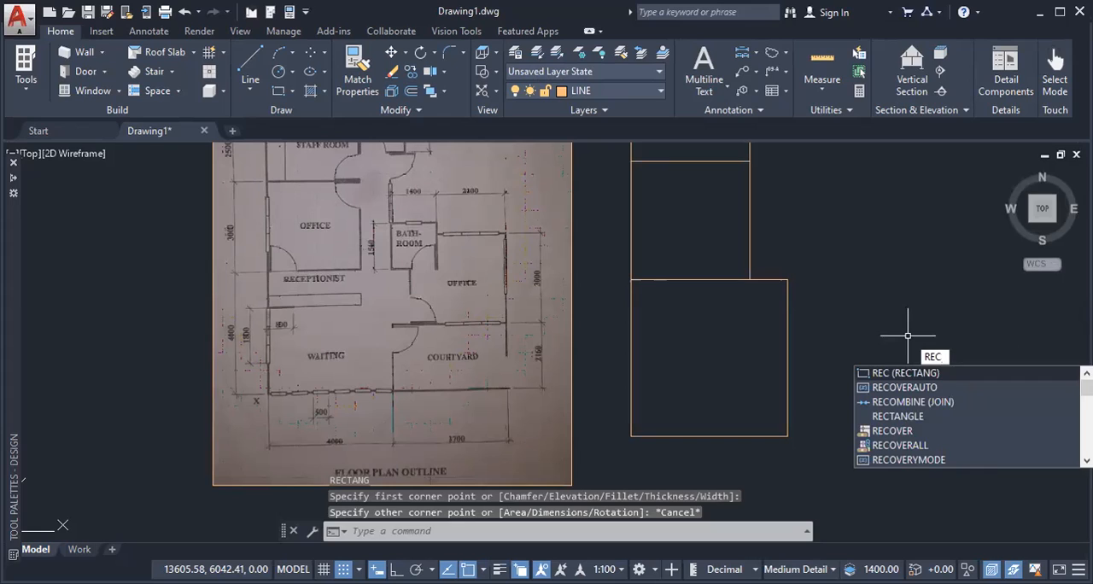
{"action": "key", "text": "Return"}
{"action": "left_click", "coordinate": [788, 435]}
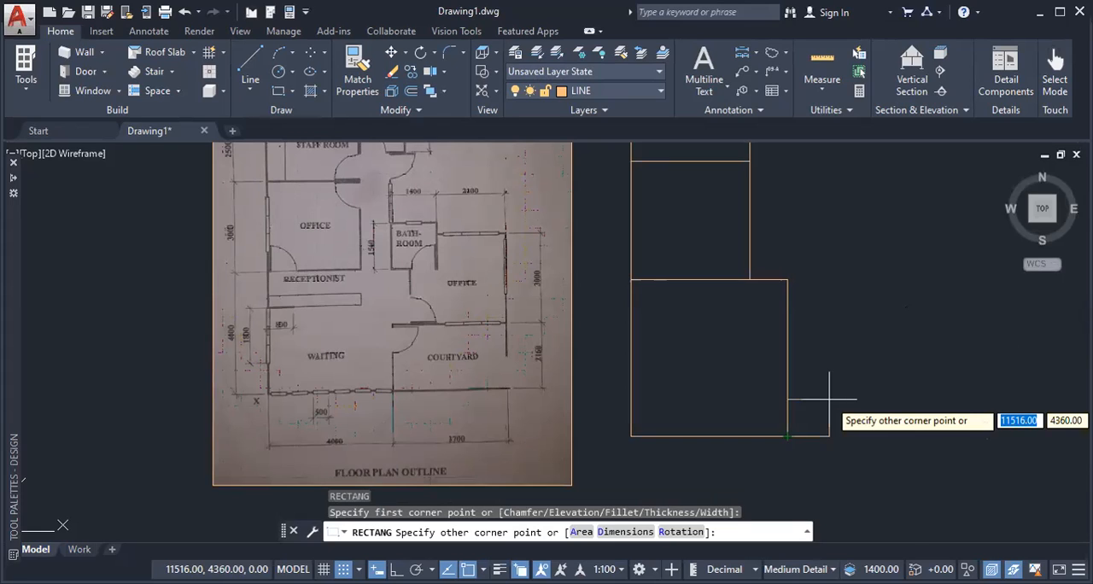
{"action": "type", "text": "@"}
{"action": "type", "text": "3"}
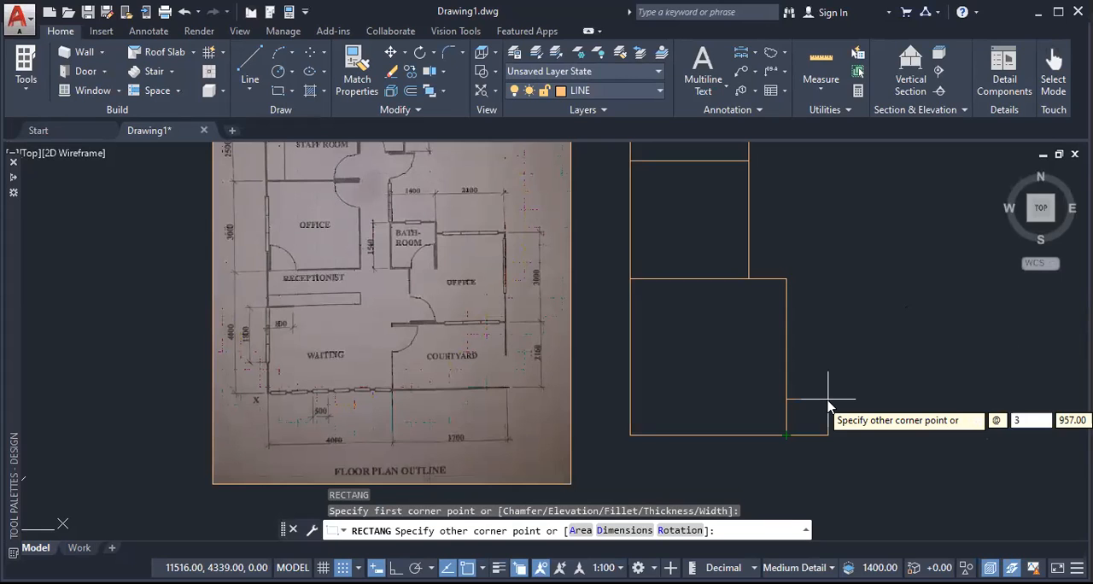
{"action": "type", "text": "850"}
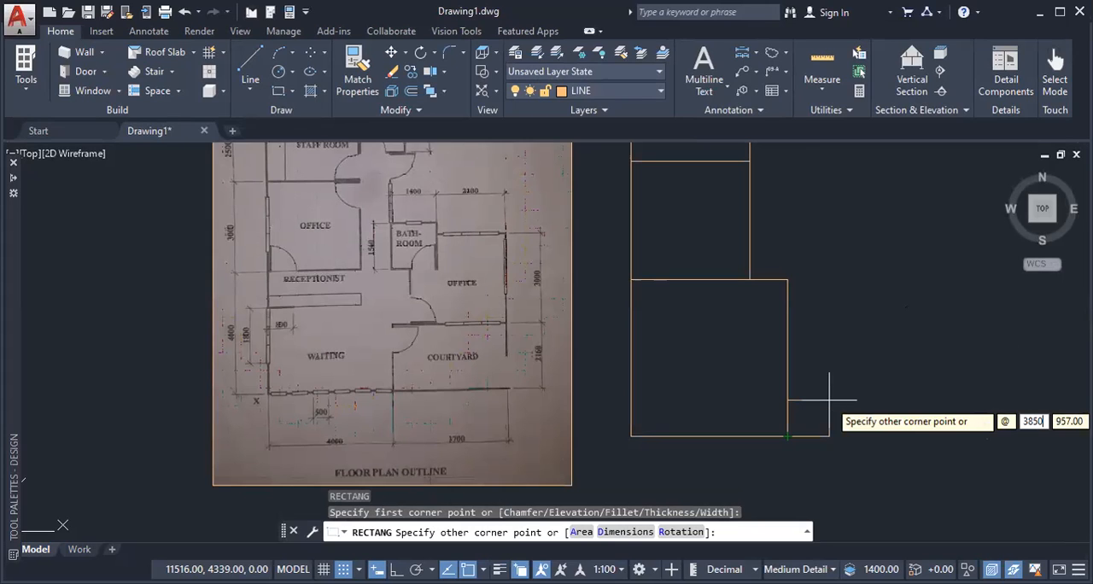
{"action": "key", "text": "Tab"}
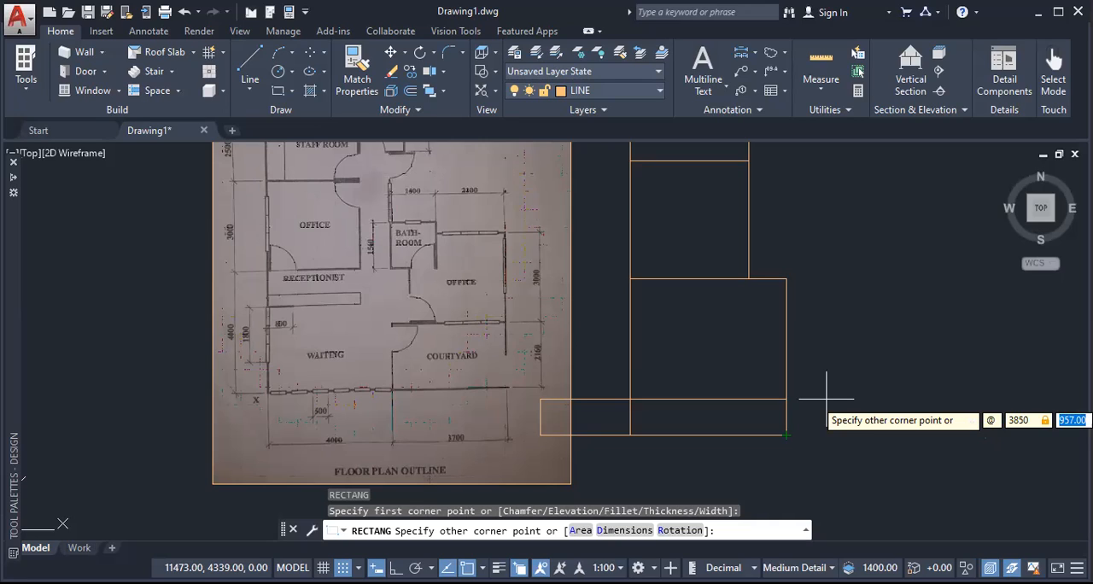
{"action": "type", "text": "2"}
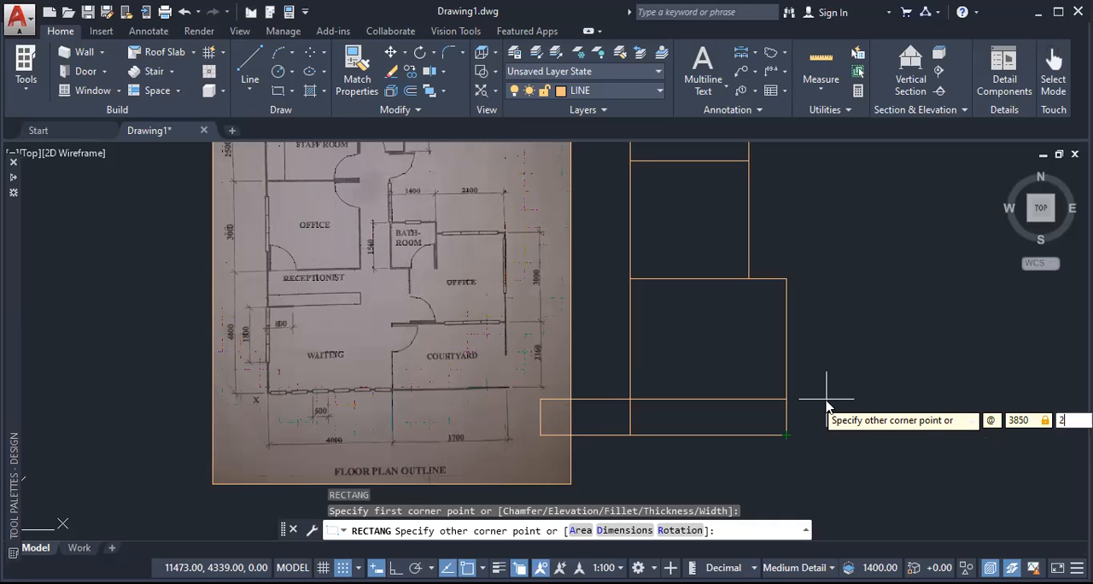
{"action": "type", "text": "310"}
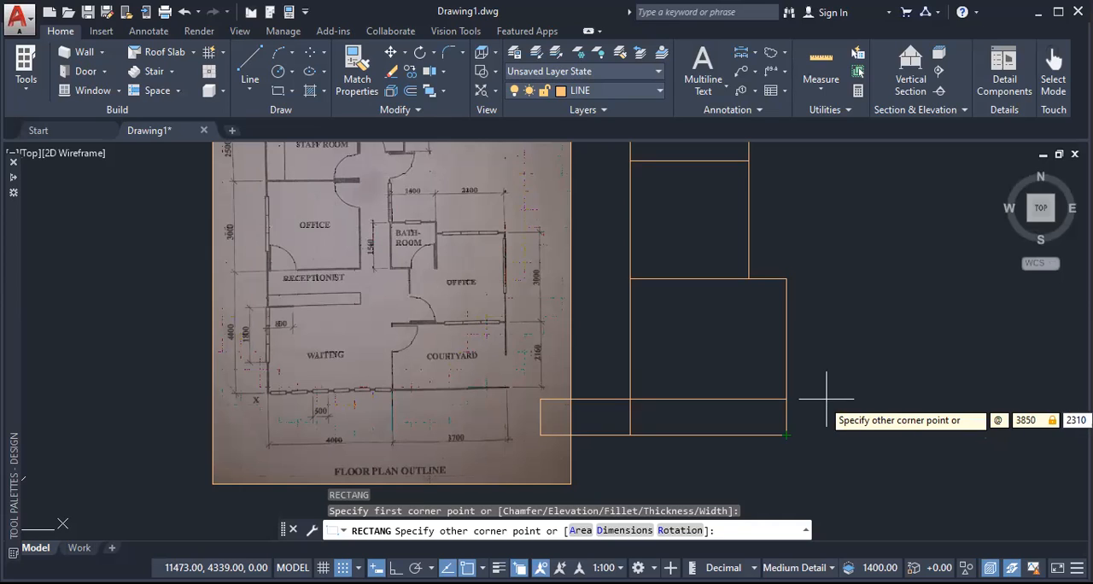
{"action": "key", "text": "Return"}
Step: Draw a rectangle for the second office from the courtyard's upper-right corner, with the opposite corner at relative offset -3850,3150
{"action": "mouse_move", "coordinate": [845, 293]}
{"action": "middle_mouse_down"}
{"action": "mouse_move", "coordinate": [779, 322]}
{"action": "mouse_move", "coordinate": [706, 290]}
{"action": "middle_mouse_up"}
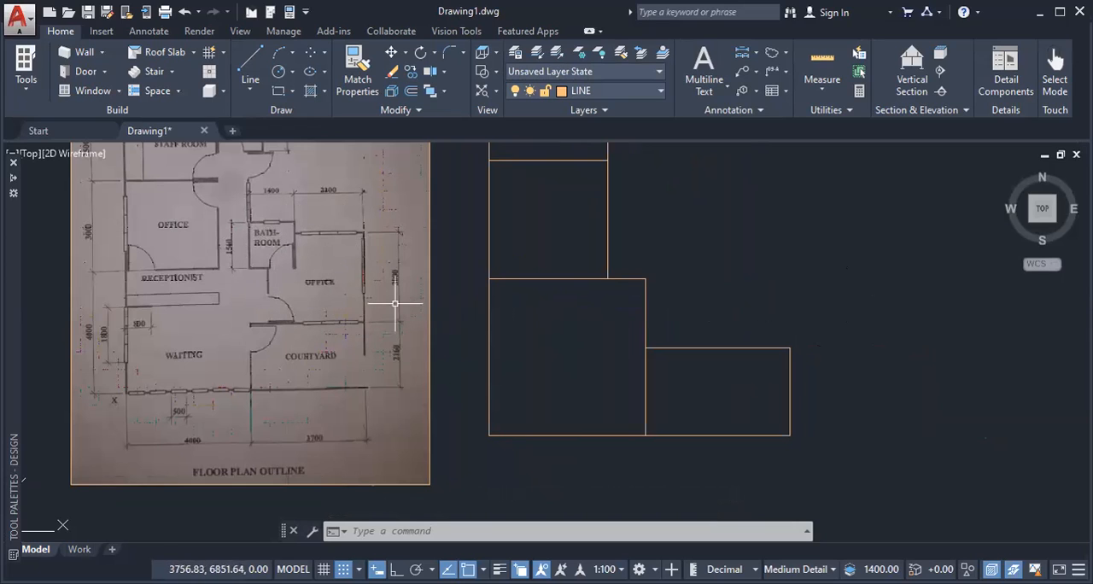
{"action": "scroll", "coordinate": [393, 293], "scroll_direction": "up", "scroll_amount": 2}
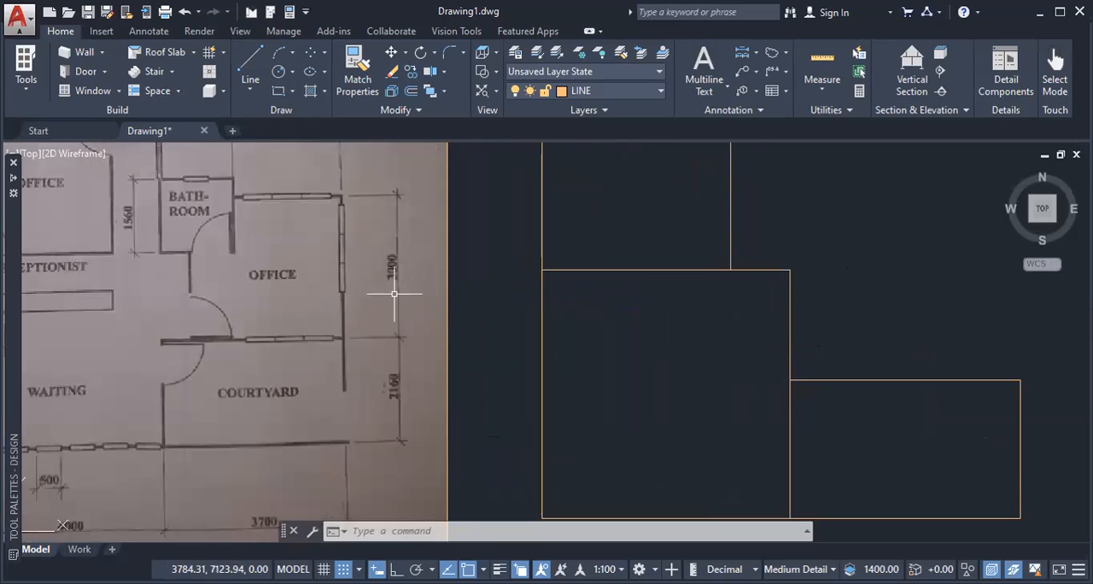
{"action": "scroll", "coordinate": [395, 280], "scroll_direction": "down", "scroll_amount": 2}
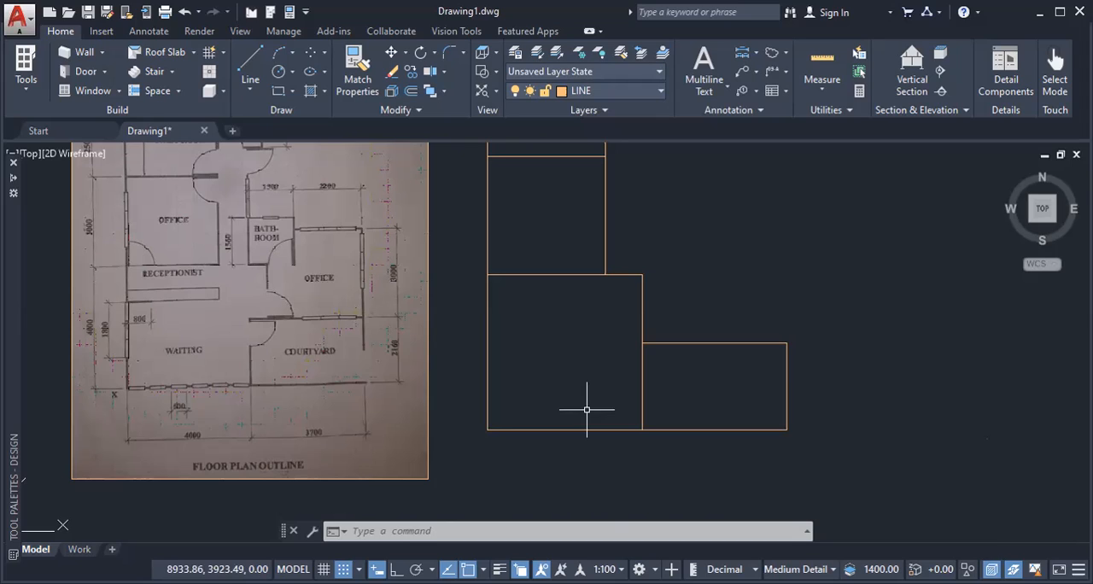
{"action": "key", "text": "space"}
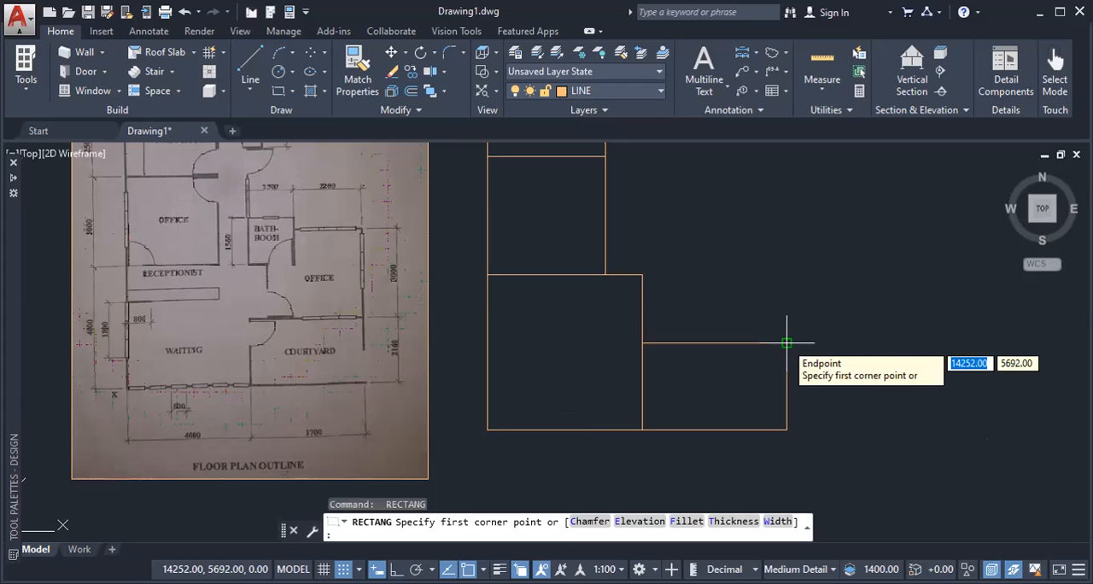
{"action": "left_click", "coordinate": [787, 343]}
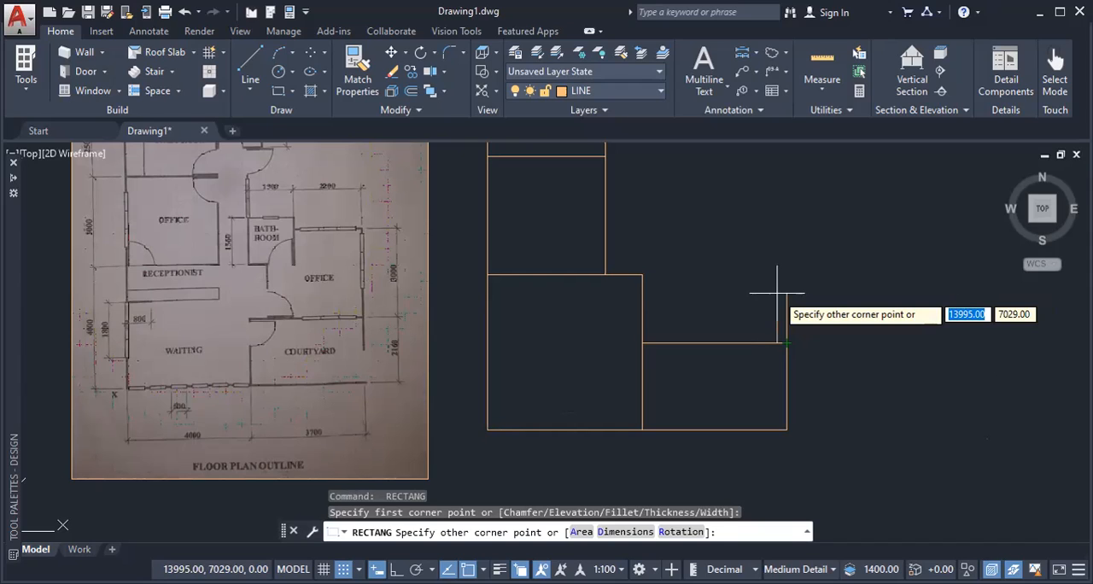
{"action": "type", "text": "@"}
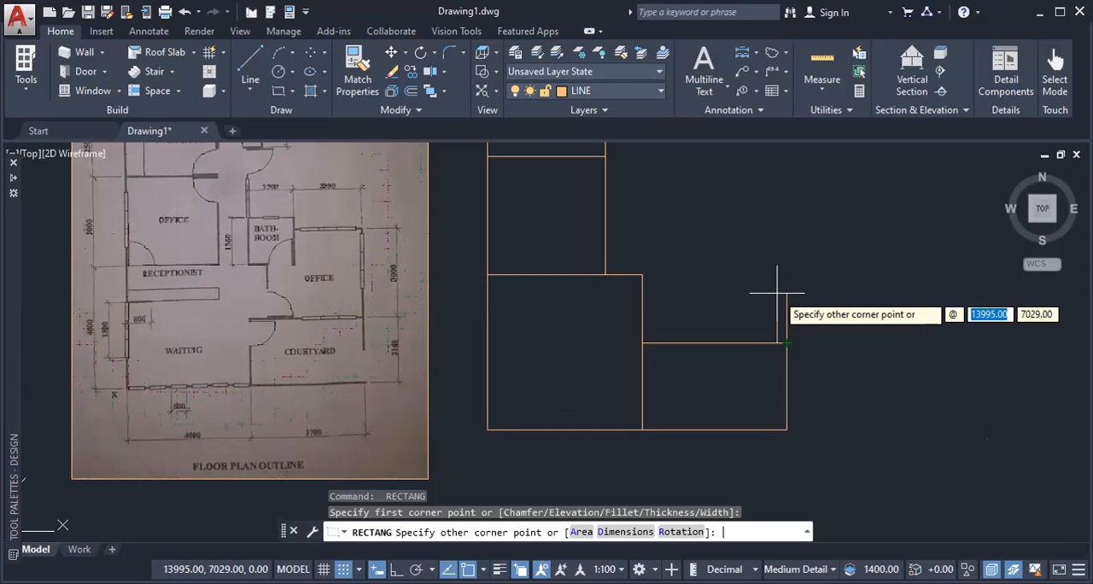
{"action": "type", "text": "-"}
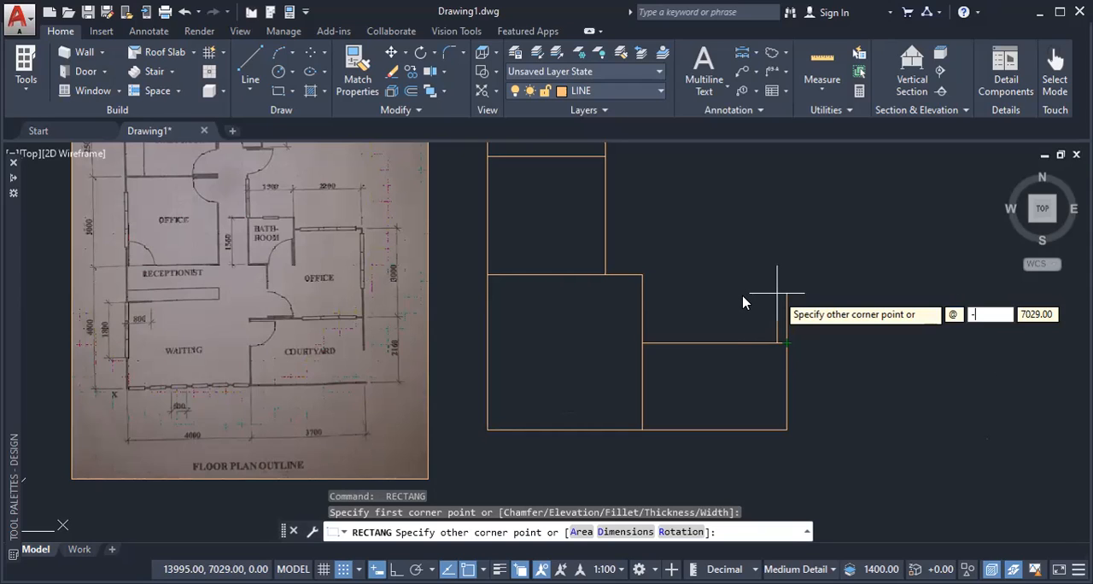
{"action": "type", "text": "38"}
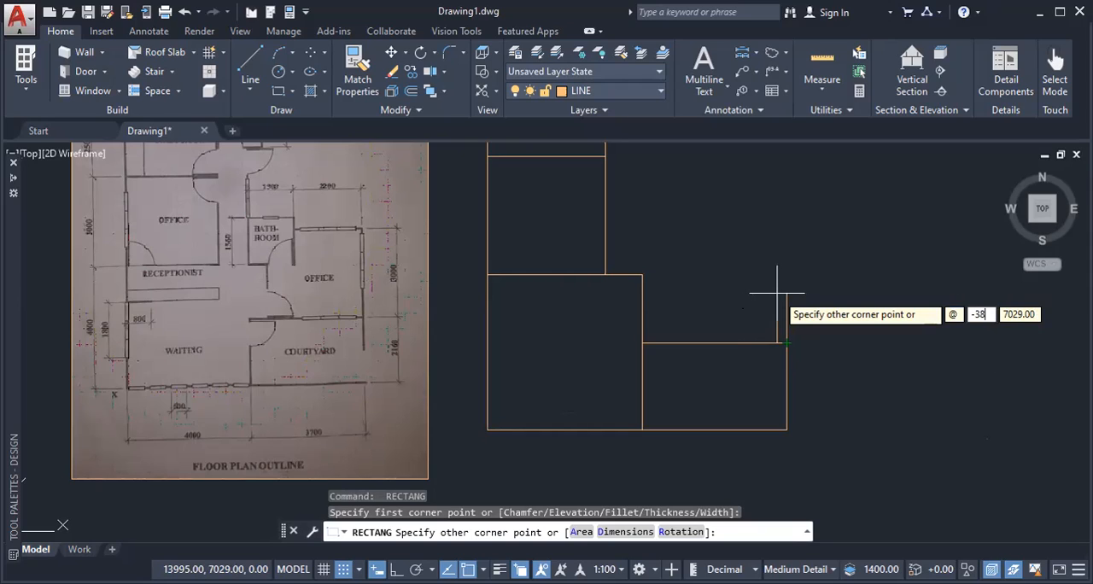
{"action": "type", "text": "50"}
{"action": "key", "text": "Tab"}
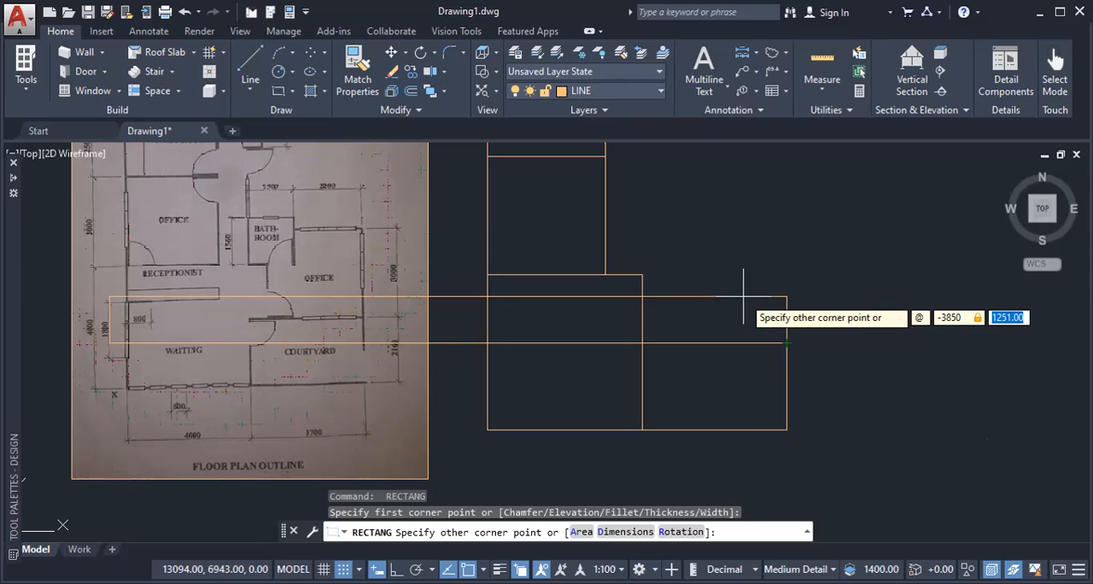
{"action": "type", "text": "3"}
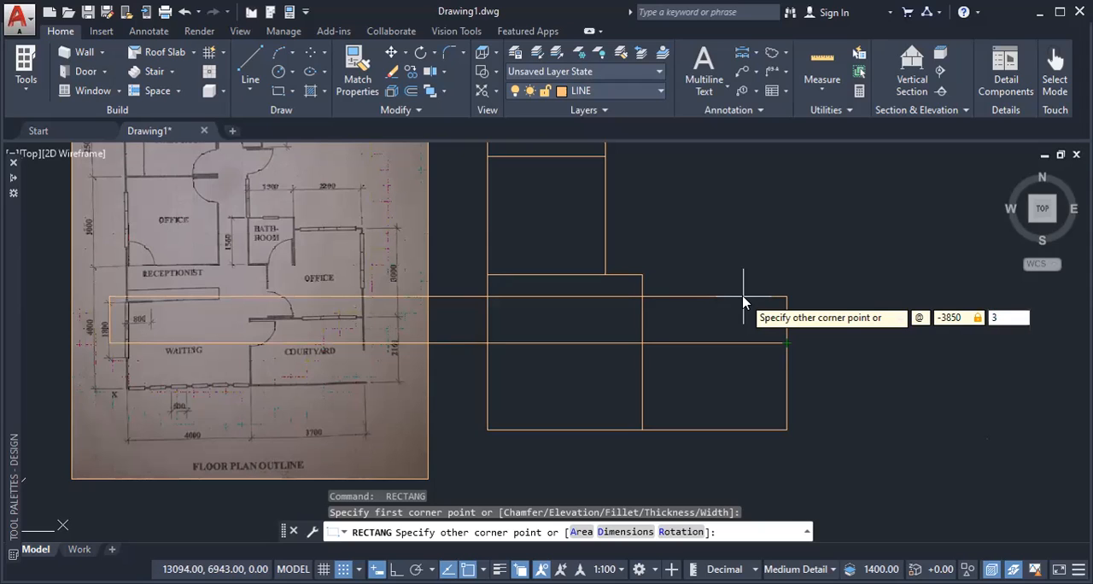
{"action": "type", "text": "150"}
{"action": "key", "text": "Return"}
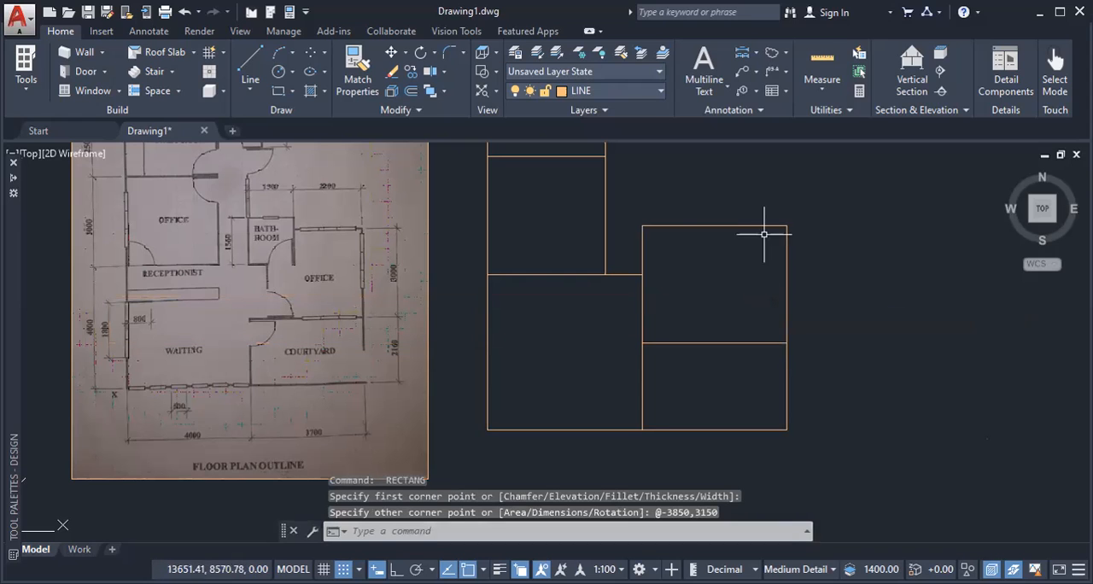
Step: With ortho mode on, draw a vertical line from the second office's upper-left corner up past the lower edge of the upper bathroom
{"action": "middle_click_drag", "start_coordinate": [689, 291], "coordinate": [661, 363]}
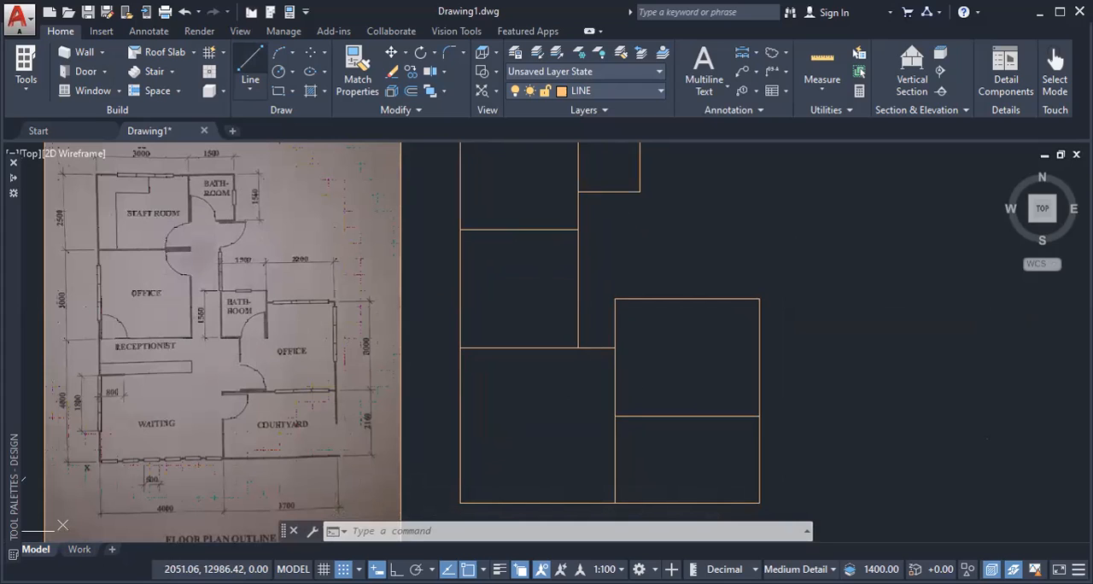
{"action": "left_click", "coordinate": [250, 64]}
{"action": "left_click", "coordinate": [615, 299]}
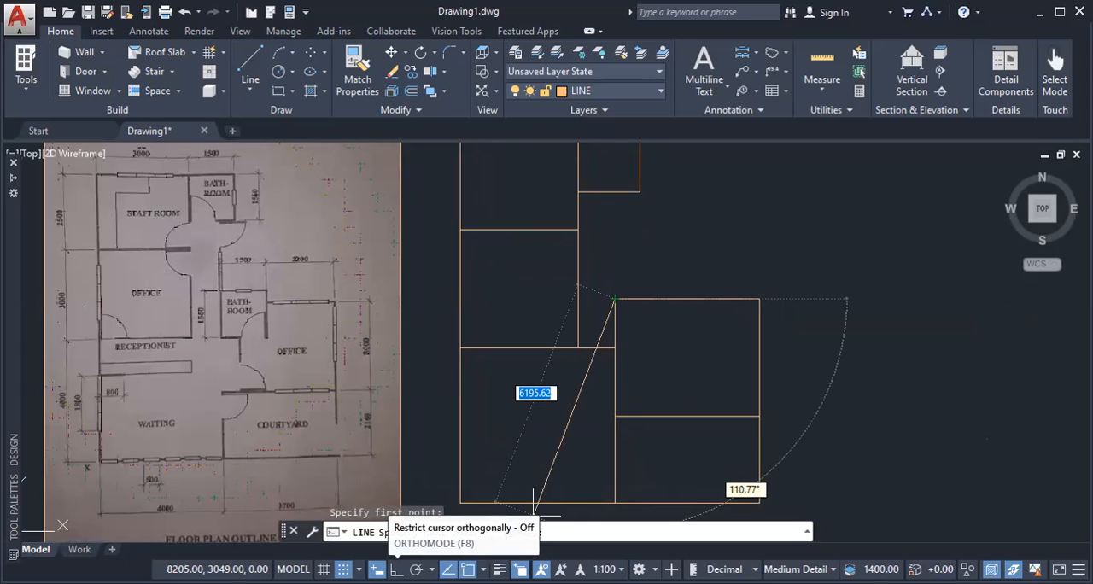
{"action": "left_click", "coordinate": [397, 570]}
{"action": "left_click", "coordinate": [615, 175]}
{"action": "key", "text": "Return"}
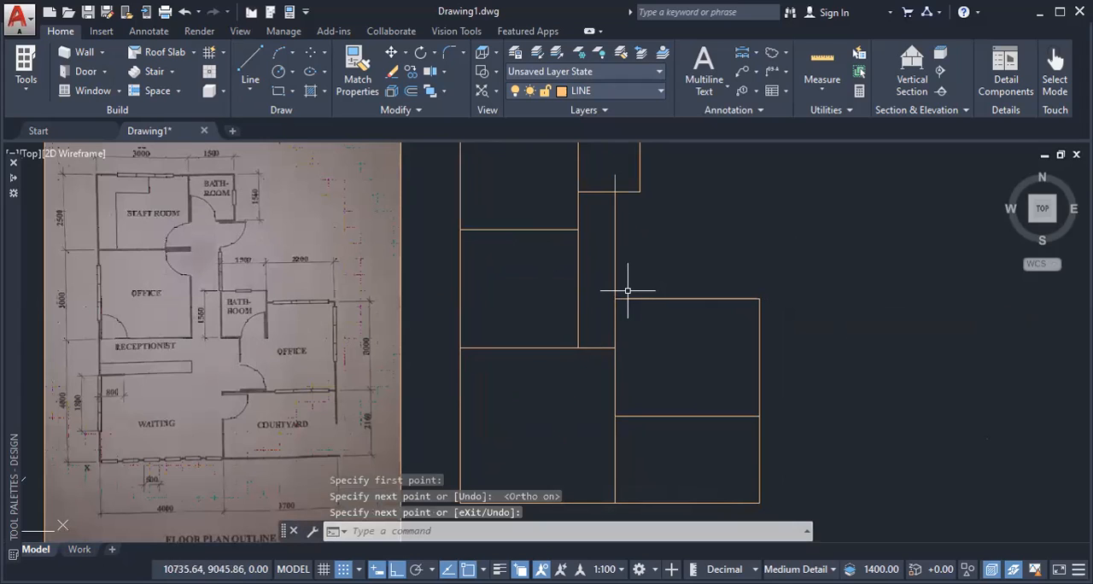
Step: Trim the part of the vertical corridor line that extends past the upper bathroom's lower edge
{"action": "type", "text": "TR"}
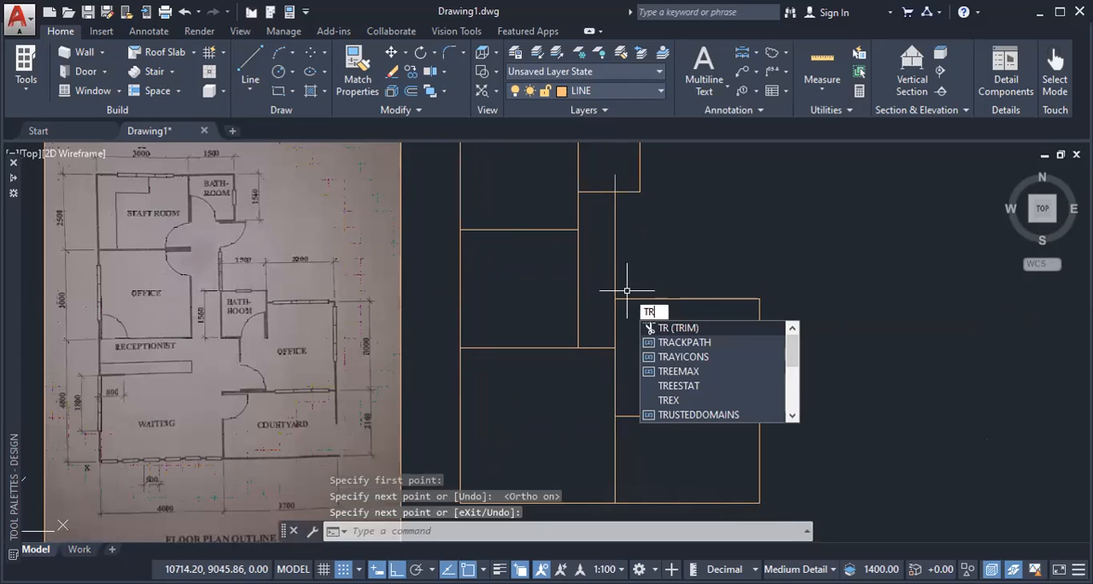
{"action": "key", "text": "Return"}
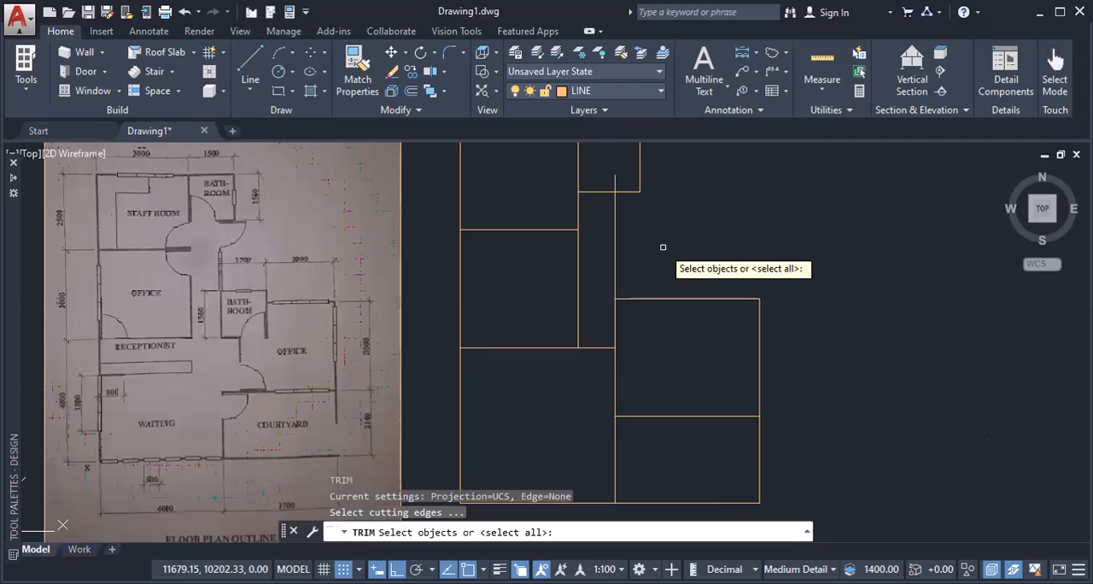
{"action": "key", "text": "Return"}
{"action": "key", "text": "Escape"}
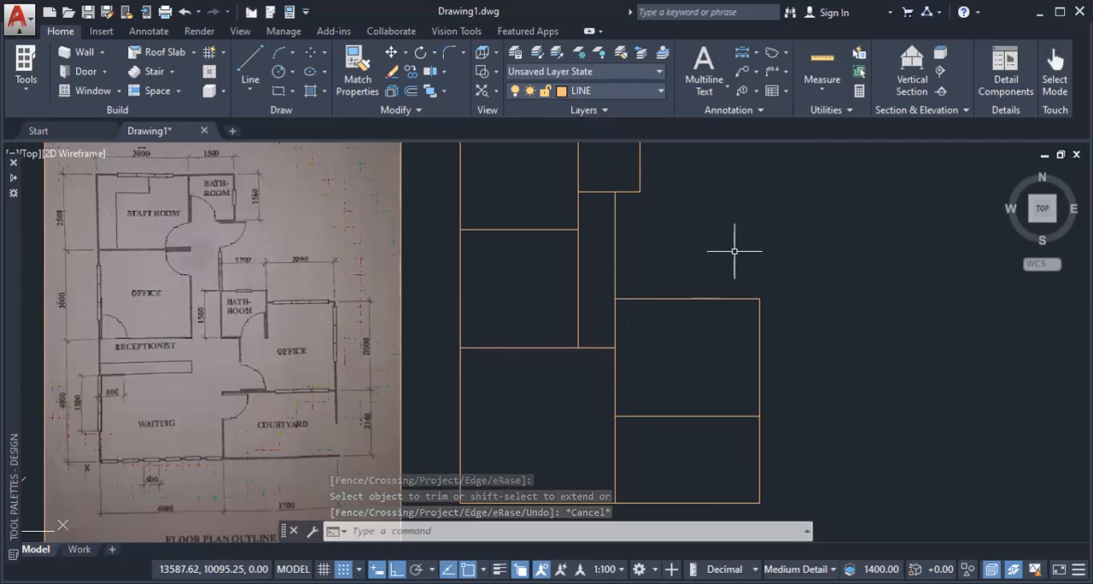
Step: Draw a rectangle for the second bathroom from the waiting area's upper-right corner, with the opposite corner at relative offset 1650,1650
{"action": "middle_click_drag", "start_coordinate": [734, 252], "coordinate": [710, 274]}
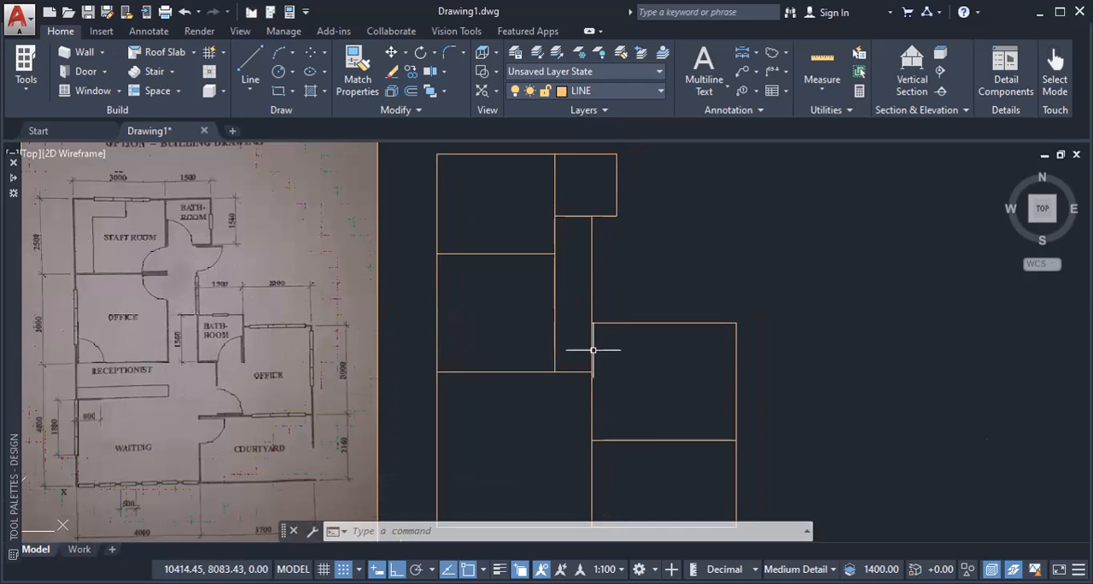
{"action": "scroll", "coordinate": [183, 294], "scroll_direction": "up", "scroll_amount": 4}
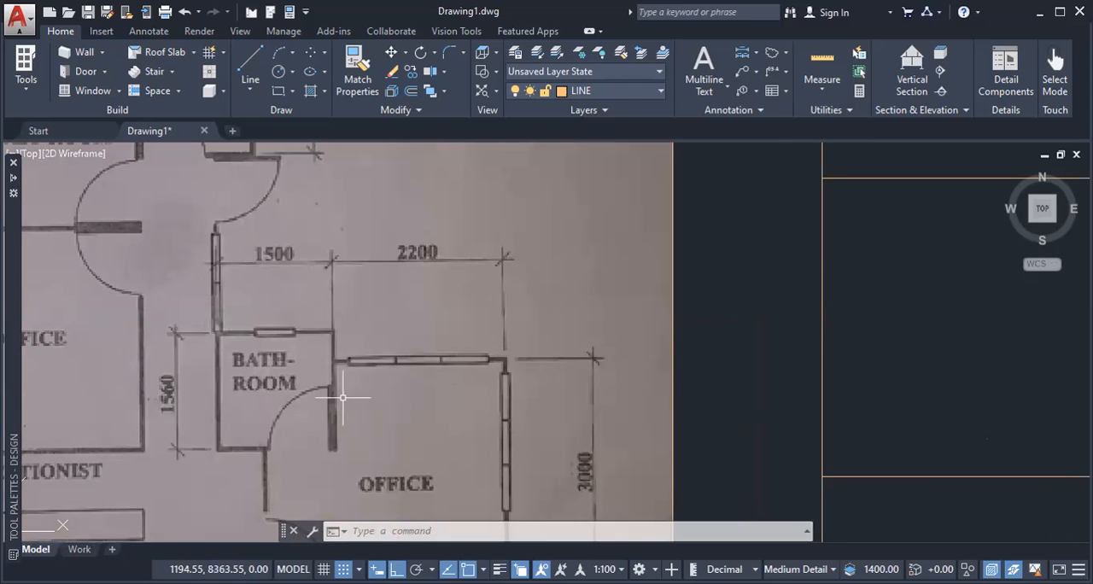
{"action": "scroll", "coordinate": [335, 348], "scroll_direction": "down", "scroll_amount": 4}
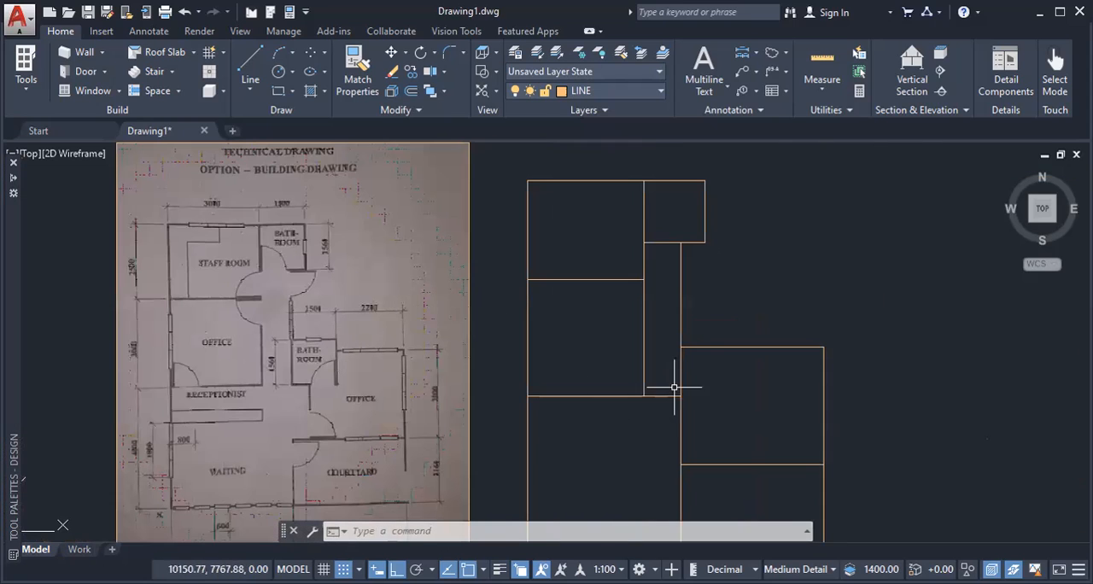
{"action": "middle_click_drag", "start_coordinate": [713, 385], "coordinate": [654, 379]}
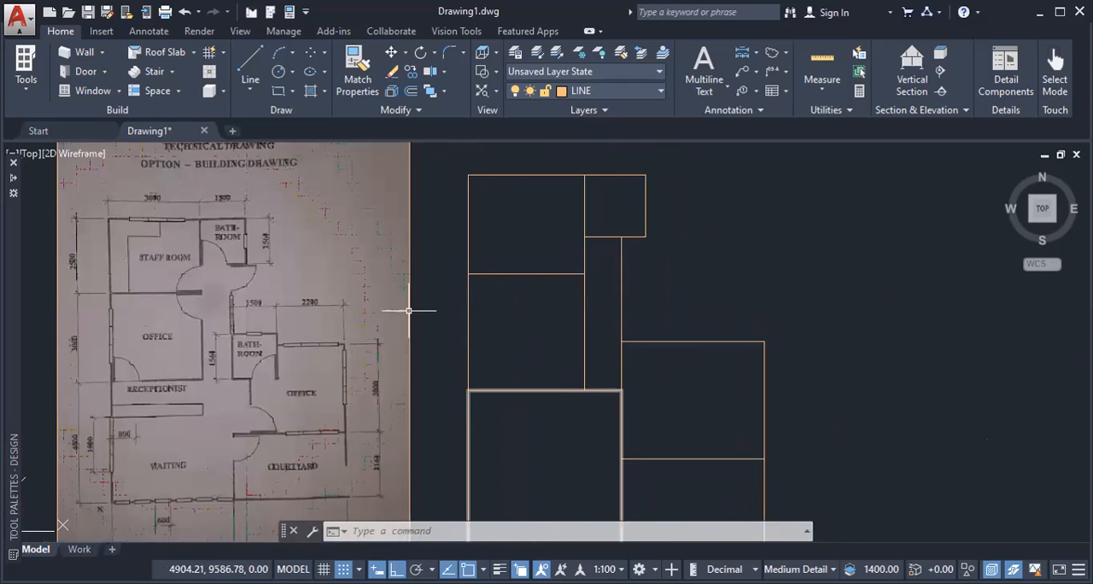
{"action": "scroll", "coordinate": [642, 354], "scroll_direction": "up", "scroll_amount": 2}
{"action": "middle_click_drag", "start_coordinate": [630, 390], "coordinate": [684, 325]}
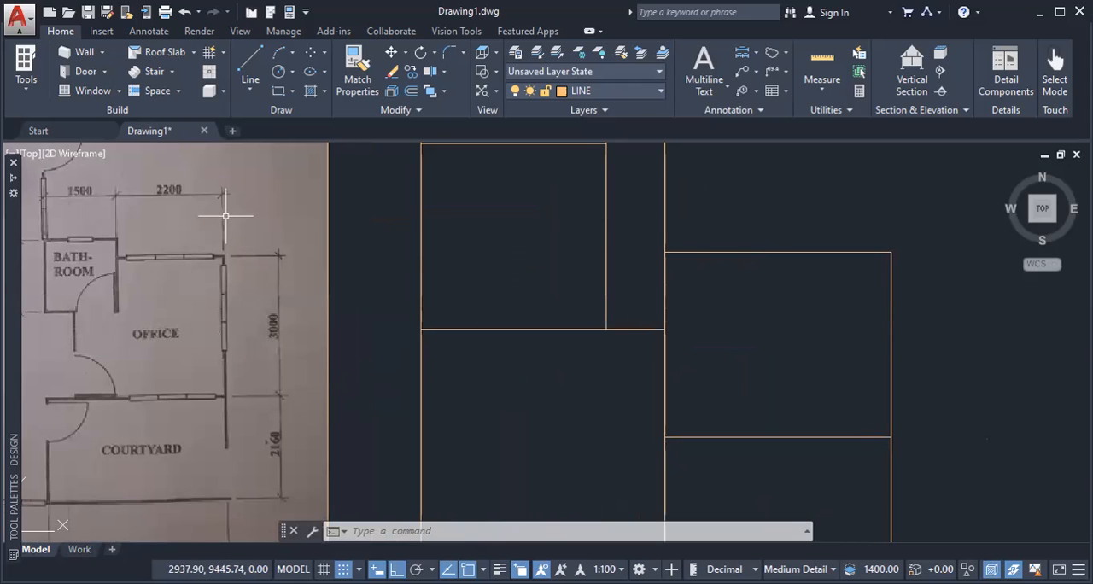
{"action": "type", "text": "REC"}
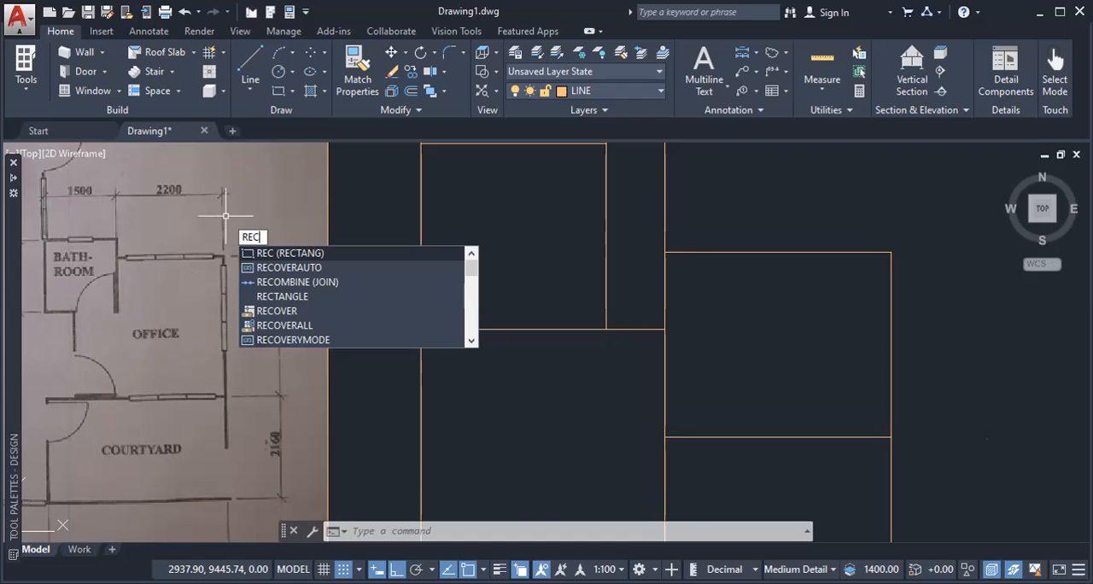
{"action": "key", "text": "Return"}
{"action": "middle_click_drag", "start_coordinate": [450, 371], "coordinate": [577, 343]}
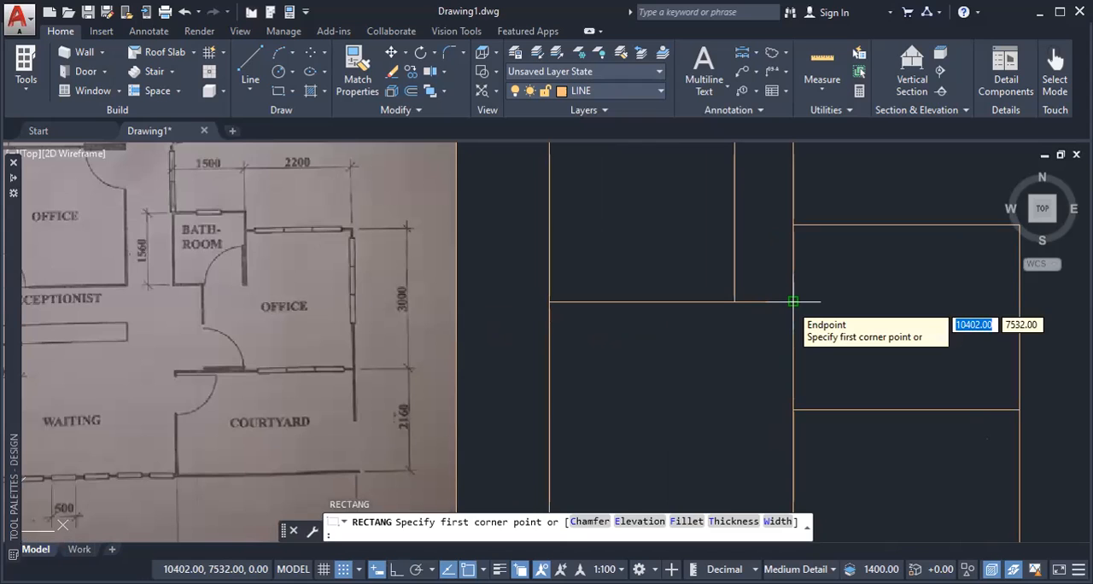
{"action": "left_click", "coordinate": [794, 301]}
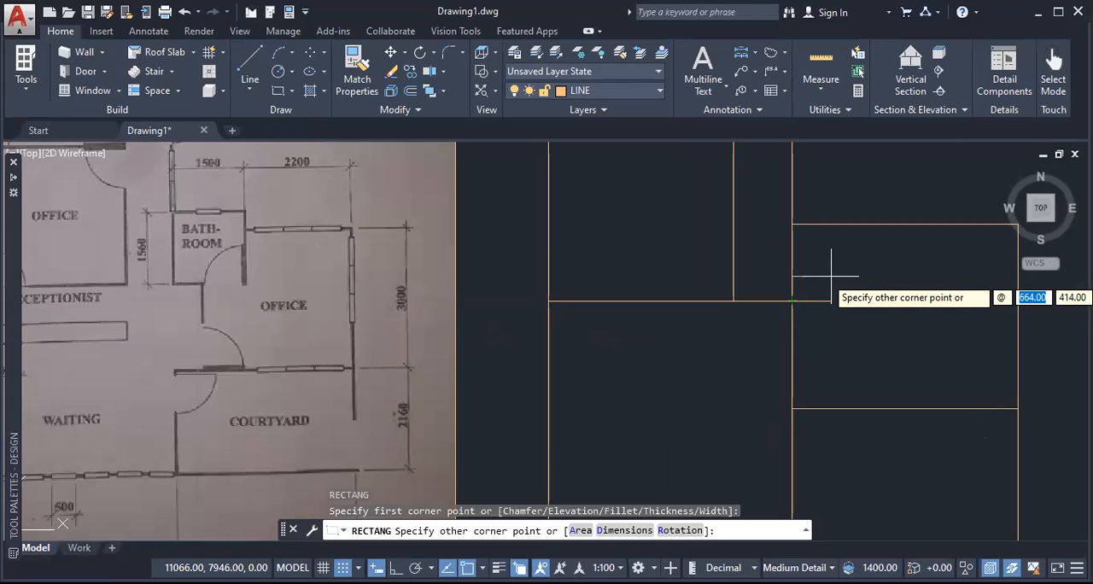
{"action": "type", "text": "1"}
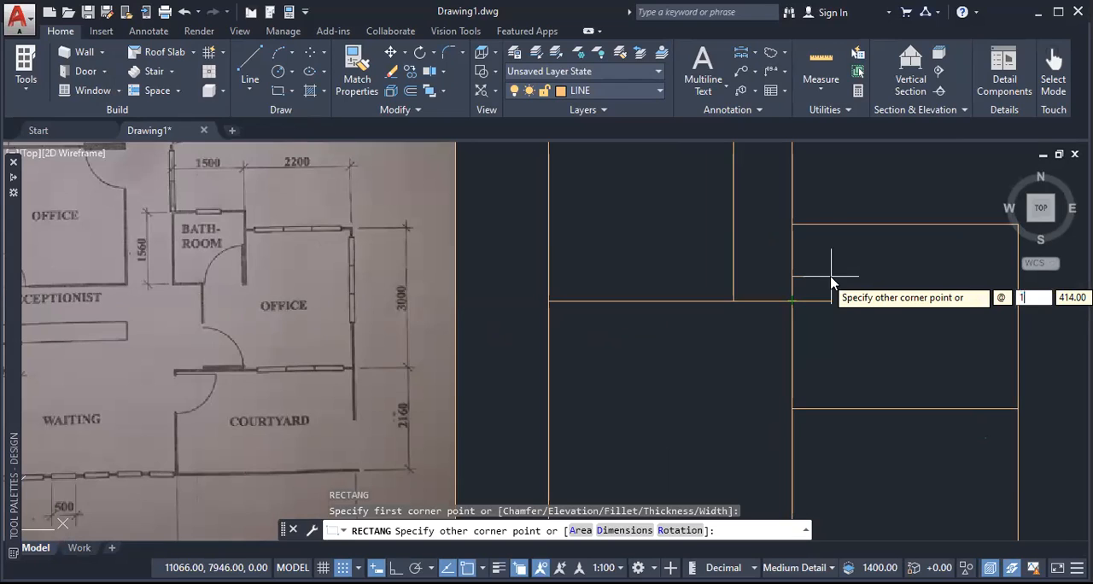
{"action": "type", "text": "650"}
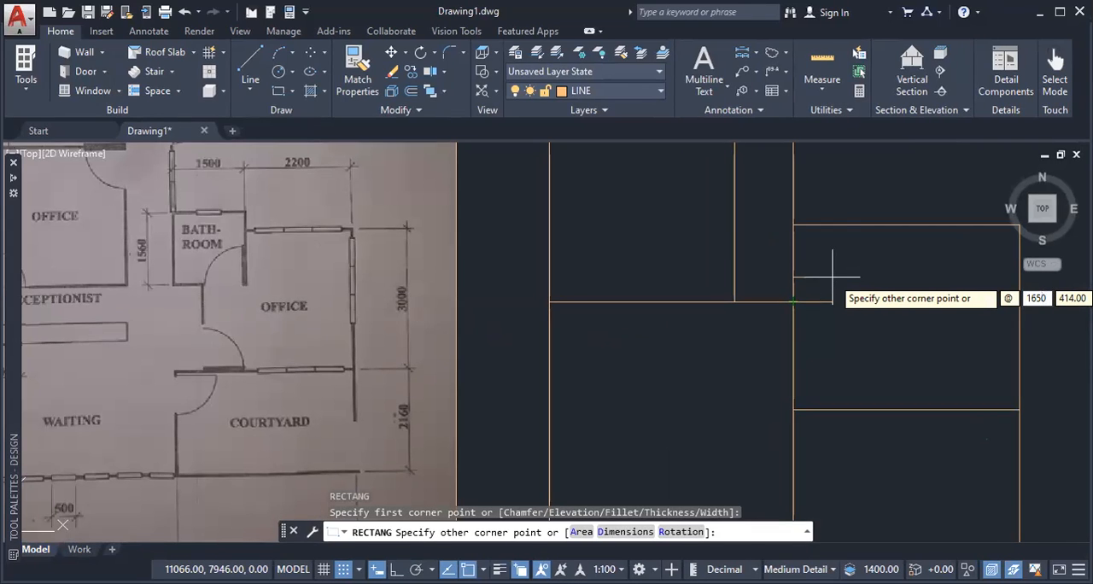
{"action": "key", "text": "Tab"}
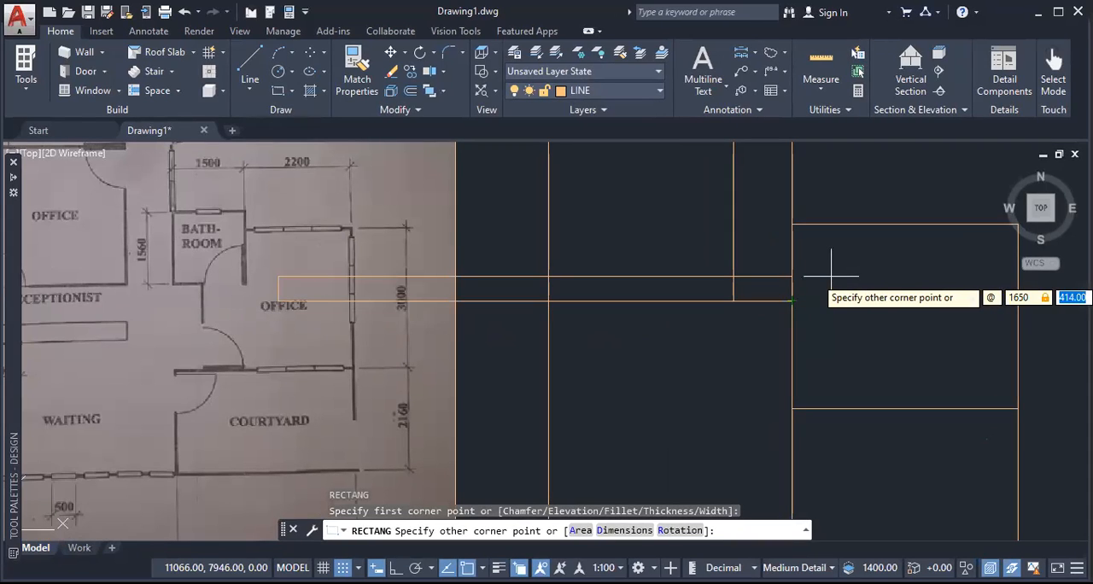
{"action": "type", "text": "1"}
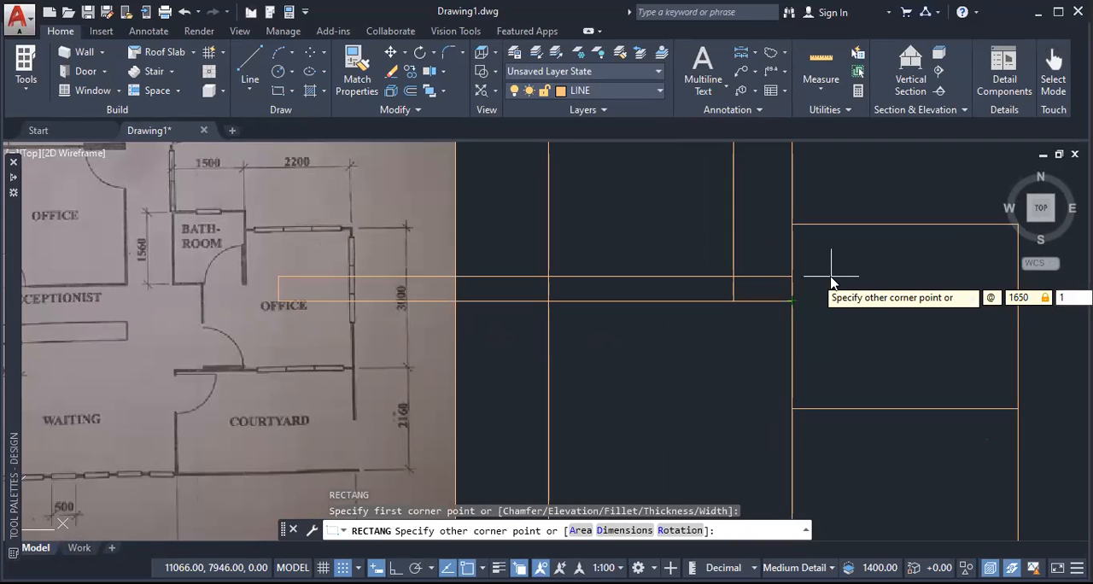
{"action": "type", "text": "650"}
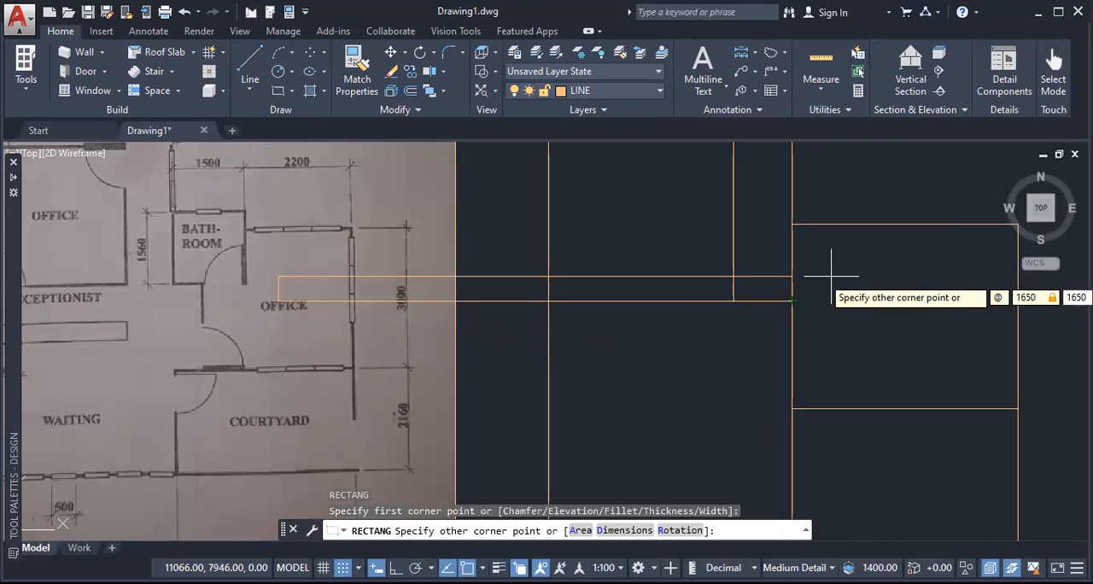
{"action": "key", "text": "Return"}
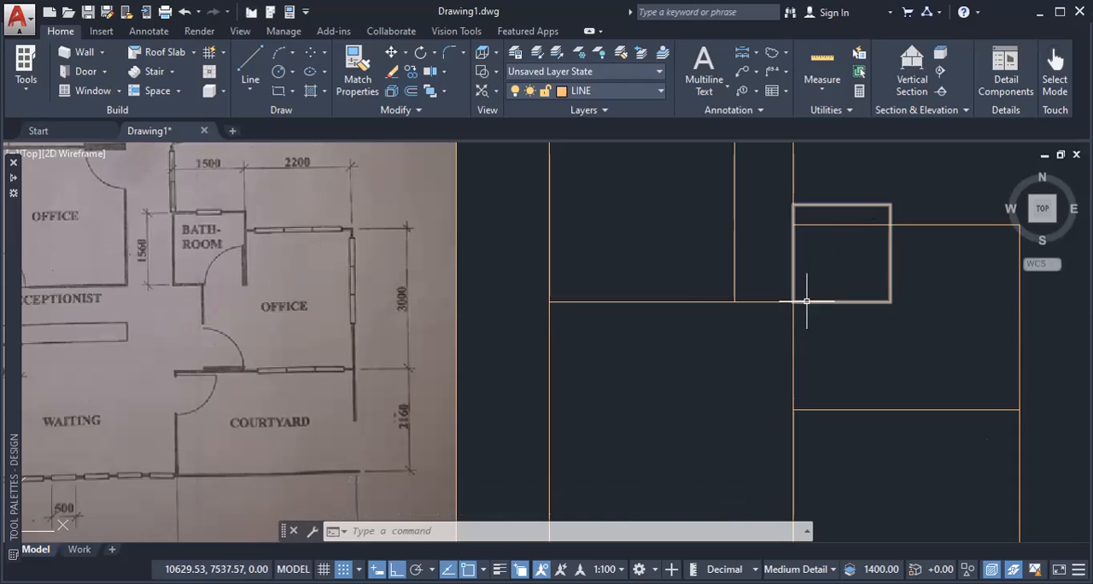
Step: Trim the second office's upper edge where it runs through the second bathroom
{"action": "type", "text": "TR"}
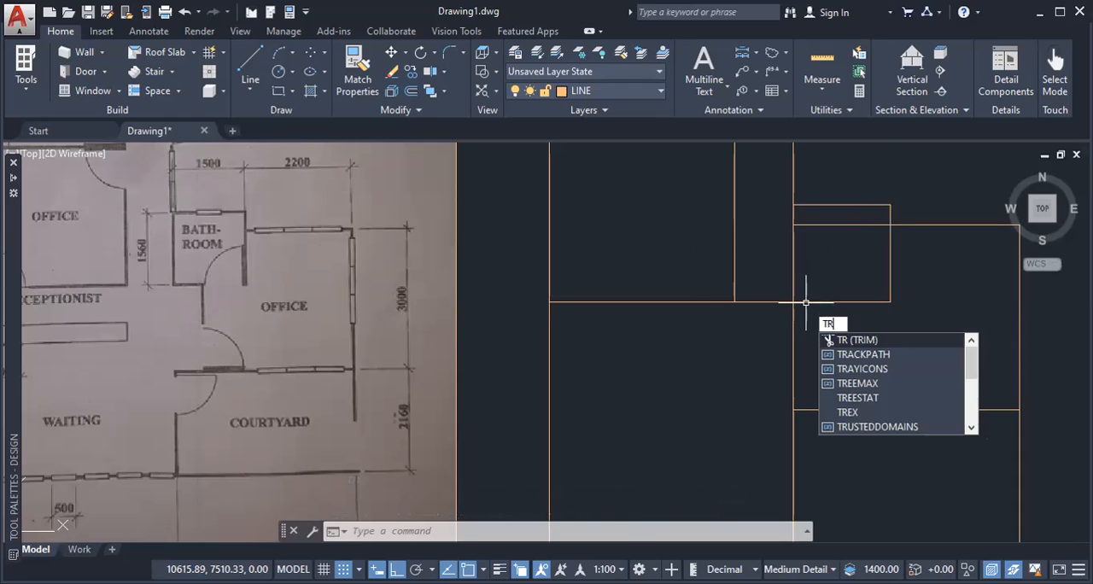
{"action": "key", "text": "Return"}
{"action": "key", "text": "Escape"}
Step: Draw a vertical line up into the second bathroom, starting 750 to the right of the courtyard's upper-left corner along its upper edge
{"action": "scroll", "coordinate": [918, 342], "scroll_direction": "down", "scroll_amount": 3}
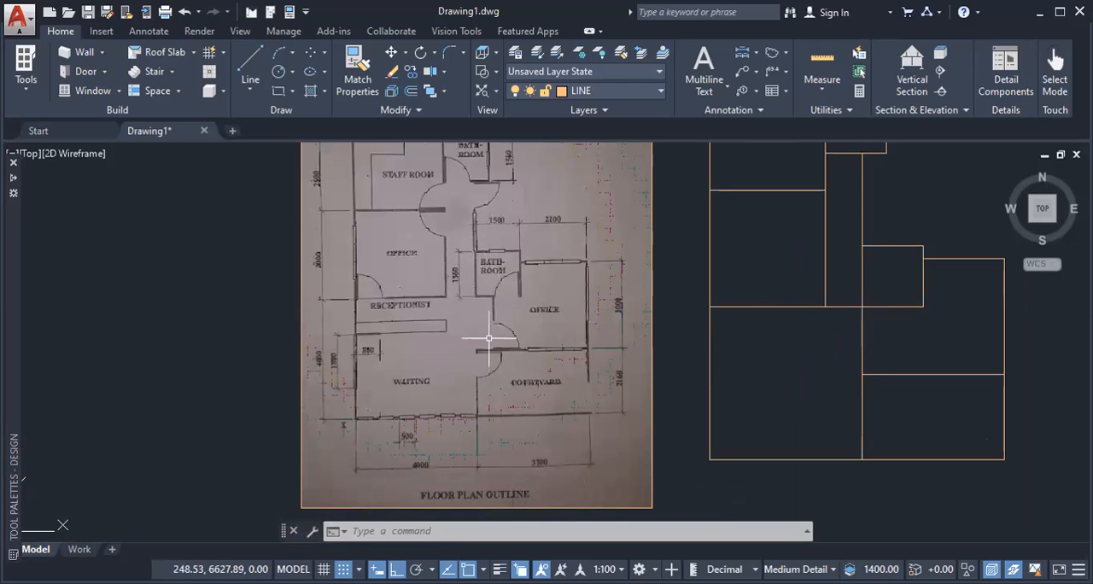
{"action": "scroll", "coordinate": [500, 281], "scroll_direction": "up", "scroll_amount": 2}
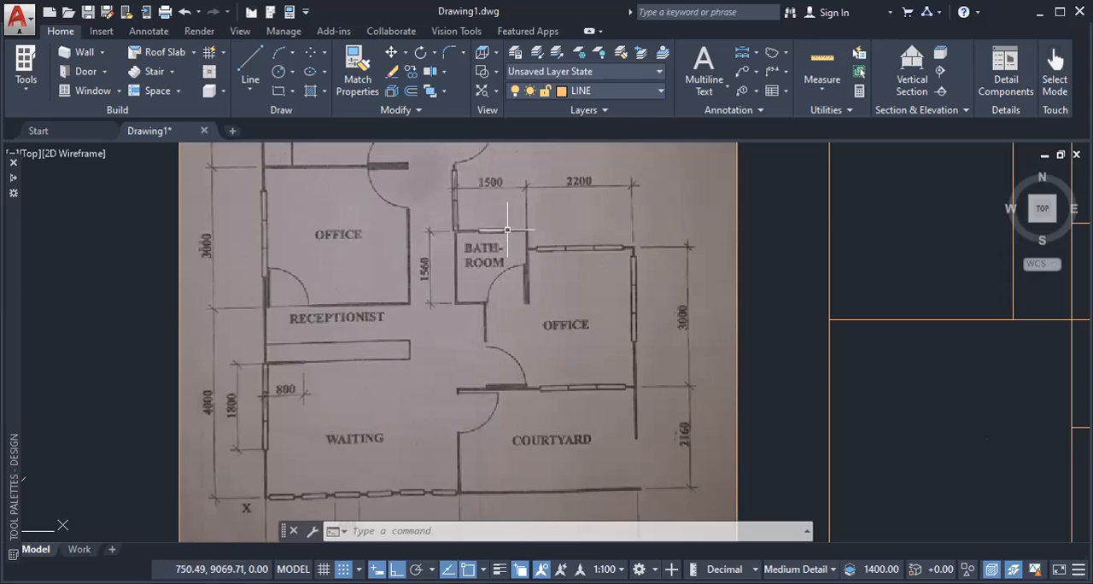
{"action": "scroll", "coordinate": [910, 318], "scroll_direction": "down", "scroll_amount": 2}
{"action": "middle_click_drag", "start_coordinate": [932, 357], "coordinate": [598, 366]}
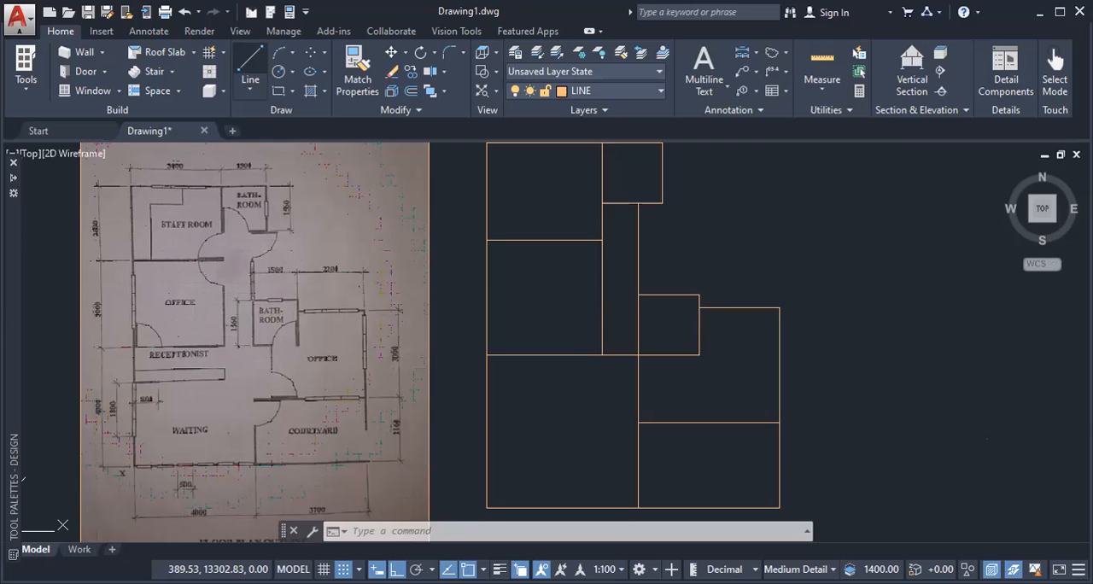
{"action": "left_click", "coordinate": [250, 67]}
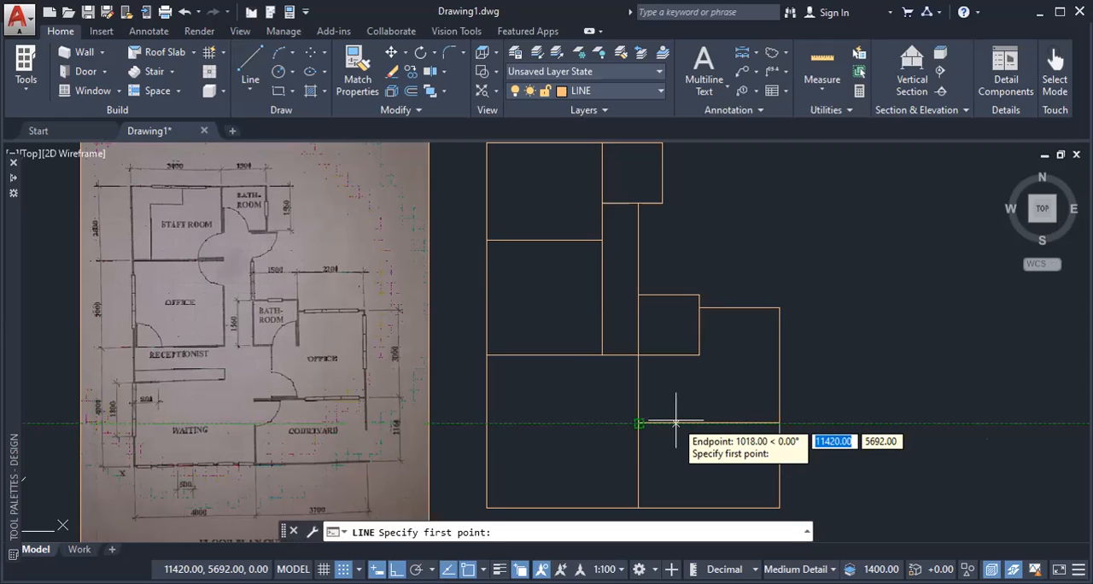
{"action": "type", "text": "750"}
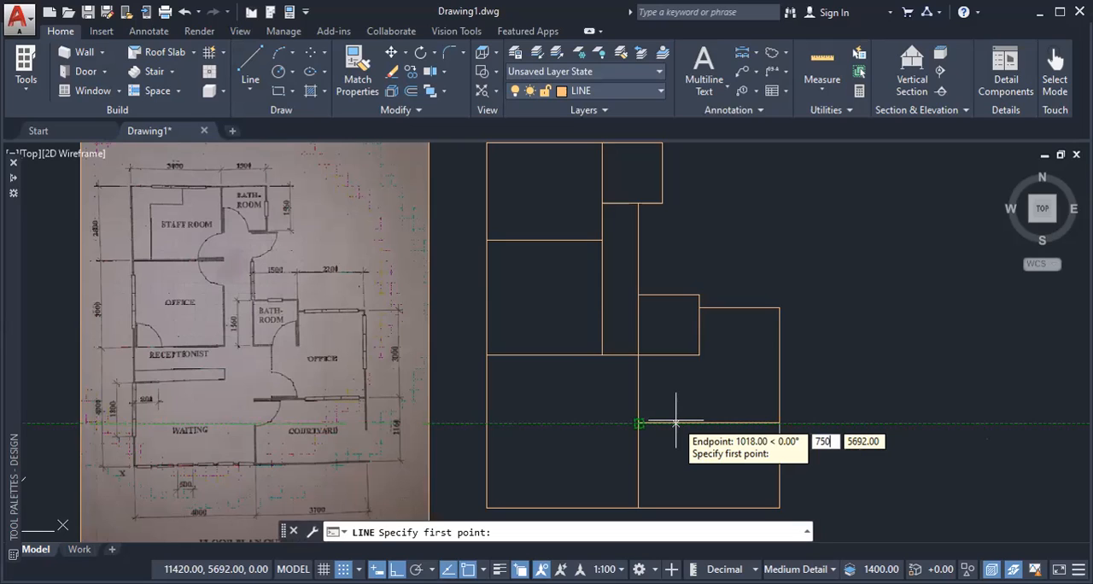
{"action": "key", "text": "Return"}
{"action": "left_click", "coordinate": [667, 330]}
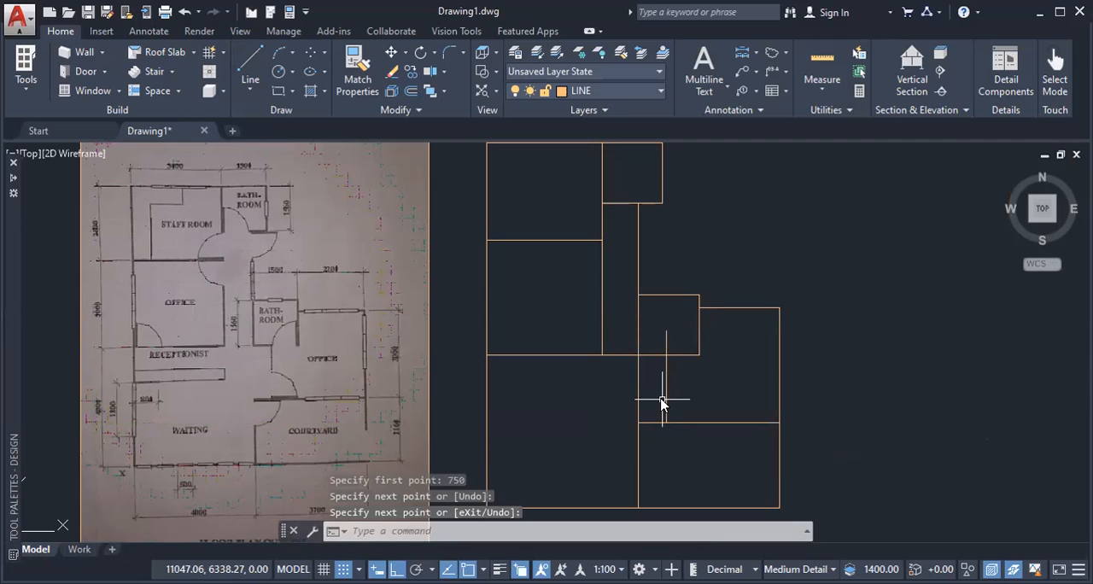
Step: Trim the new line inside the second bathroom and the old office and waiting area wall segments beside it
{"action": "type", "text": "TR"}
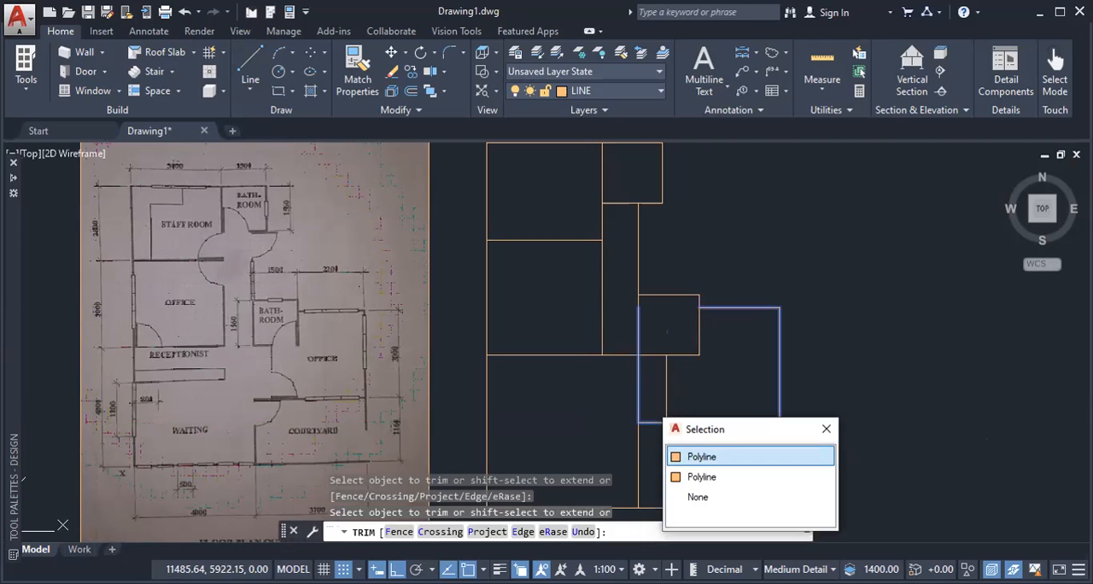
{"action": "left_click", "coordinate": [703, 457]}
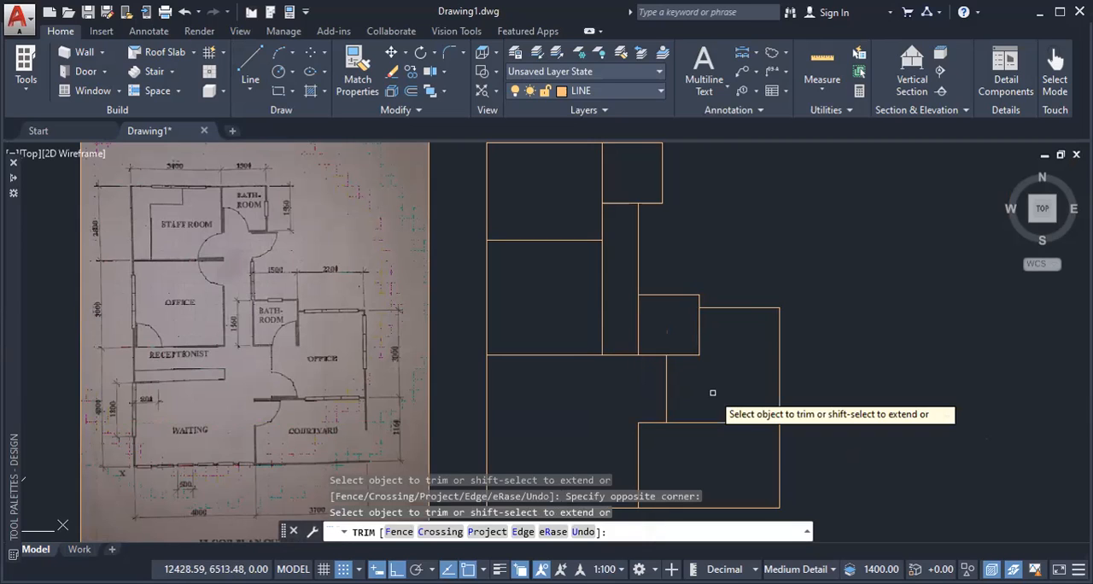
{"action": "key", "text": "Escape"}
Step: Compare the drafted outline with the reference plan and examine the receptionist counter and waiting area dimensions
{"action": "scroll", "coordinate": [733, 383], "scroll_direction": "down", "scroll_amount": 2}
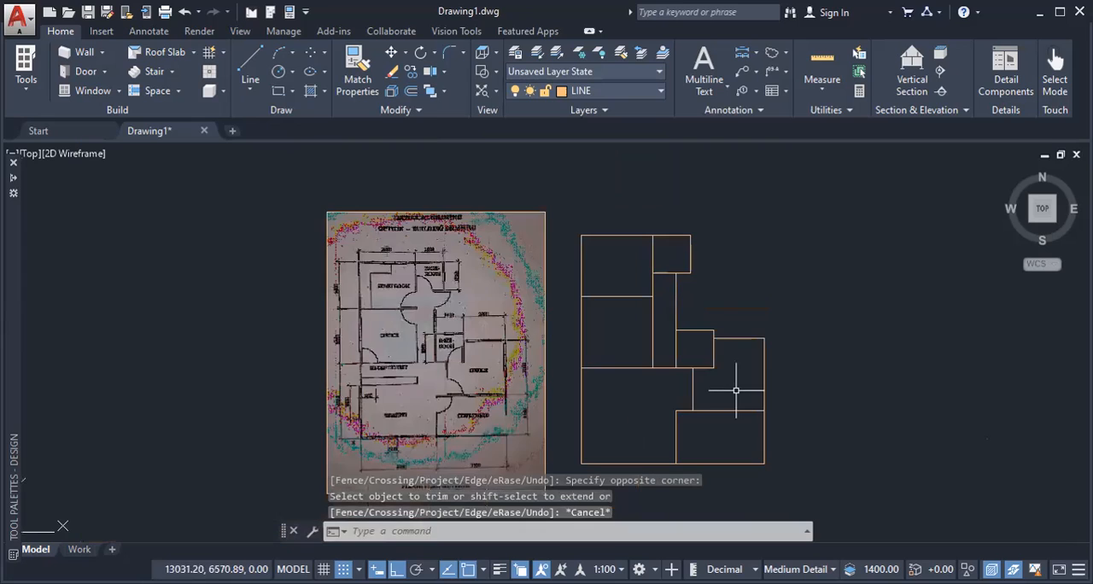
{"action": "middle_click_drag", "start_coordinate": [723, 387], "coordinate": [715, 383]}
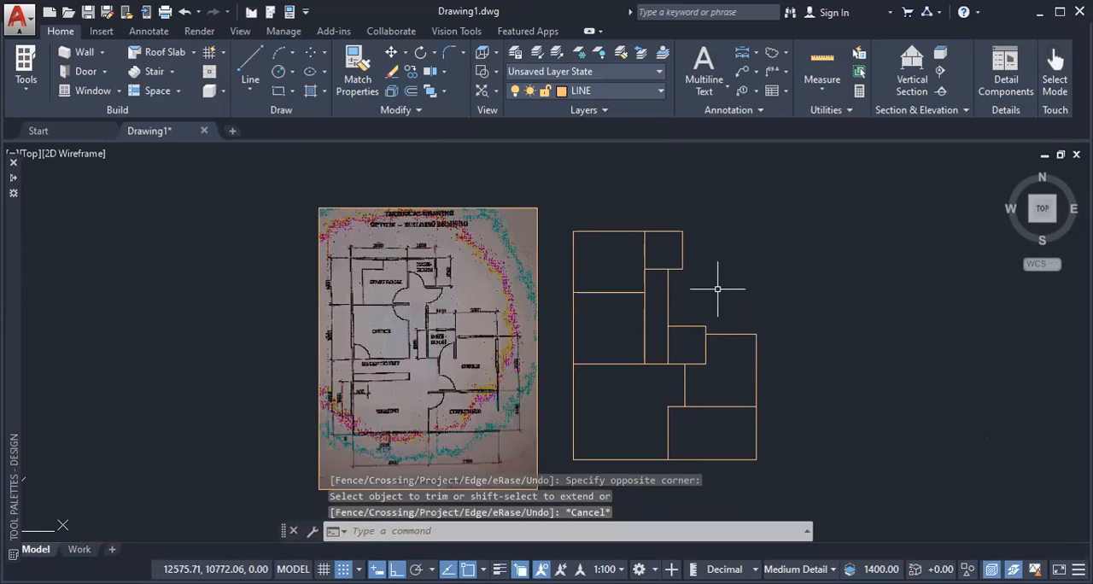
{"action": "scroll", "coordinate": [433, 313], "scroll_direction": "up", "scroll_amount": 2}
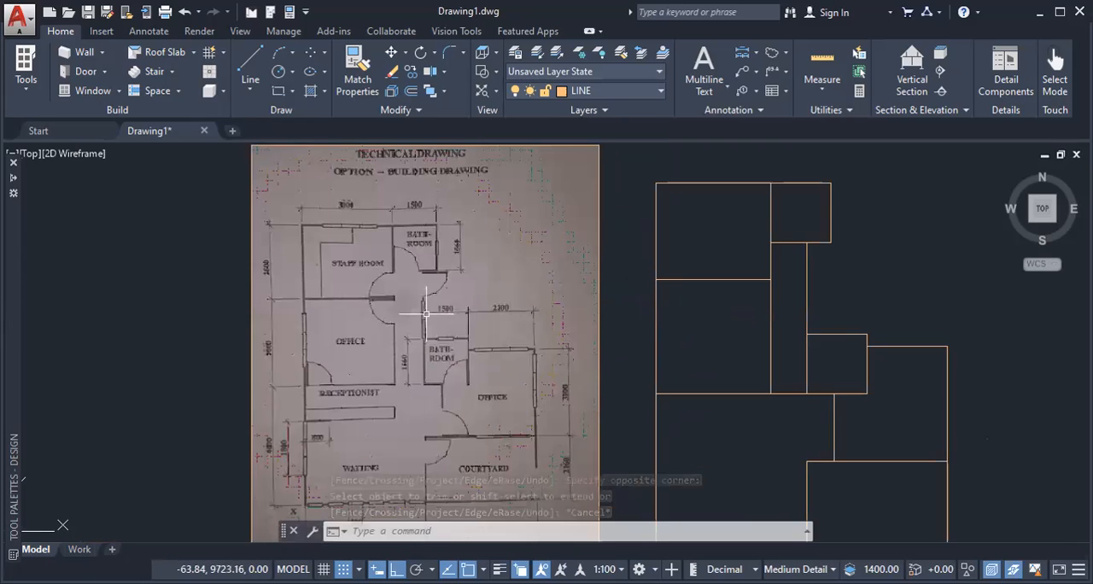
{"action": "middle_click_drag", "start_coordinate": [422, 366], "coordinate": [416, 294]}
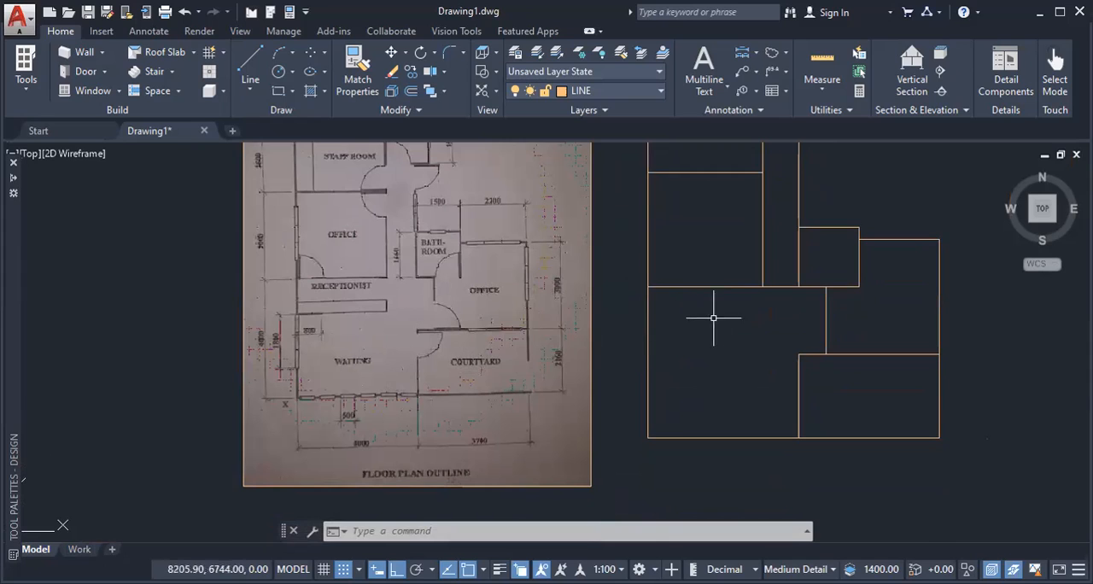
{"action": "scroll", "coordinate": [313, 316], "scroll_direction": "up", "scroll_amount": 3}
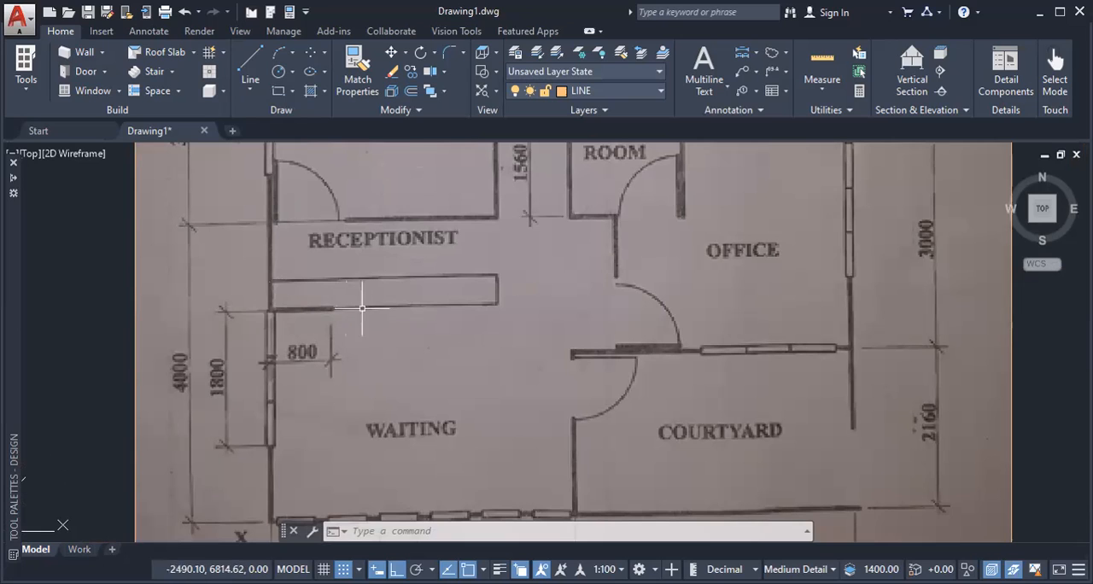
{"action": "scroll", "coordinate": [632, 294], "scroll_direction": "down", "scroll_amount": 1}
{"action": "scroll", "coordinate": [744, 295], "scroll_direction": "down", "scroll_amount": 3}
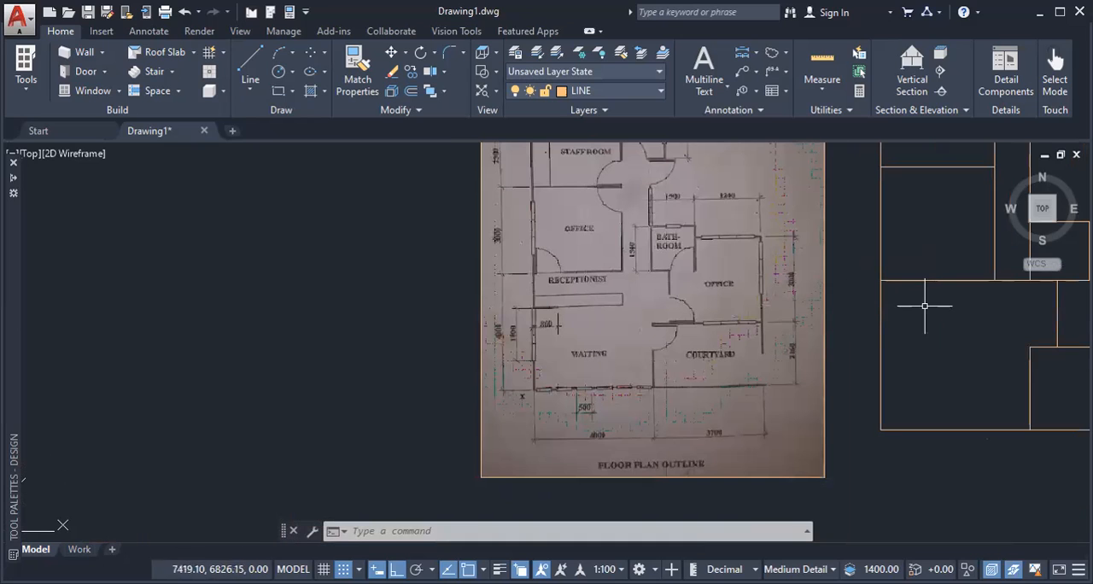
Step: Start the Wall command, move its Properties palette clear of the drafted plan and set the palette to auto-hide
{"action": "mouse_move", "coordinate": [928, 307]}
{"action": "middle_mouse_down"}
{"action": "mouse_move", "coordinate": [714, 323]}
{"action": "mouse_move", "coordinate": [642, 361]}
{"action": "middle_mouse_up"}
{"action": "scroll", "coordinate": [702, 296], "scroll_direction": "down", "scroll_amount": 3}
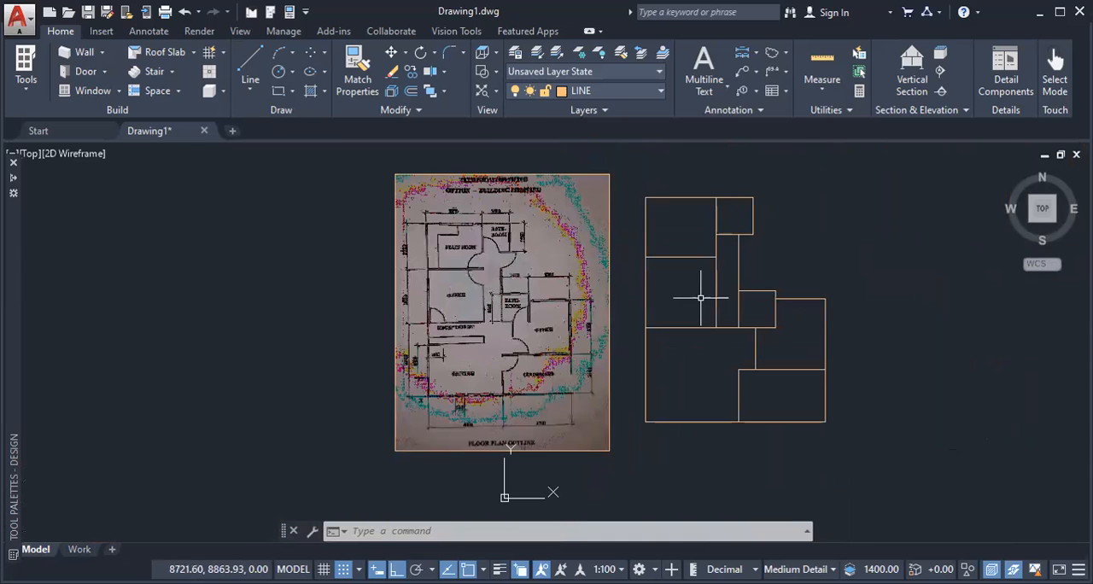
{"action": "scroll", "coordinate": [697, 276], "scroll_direction": "up", "scroll_amount": 3}
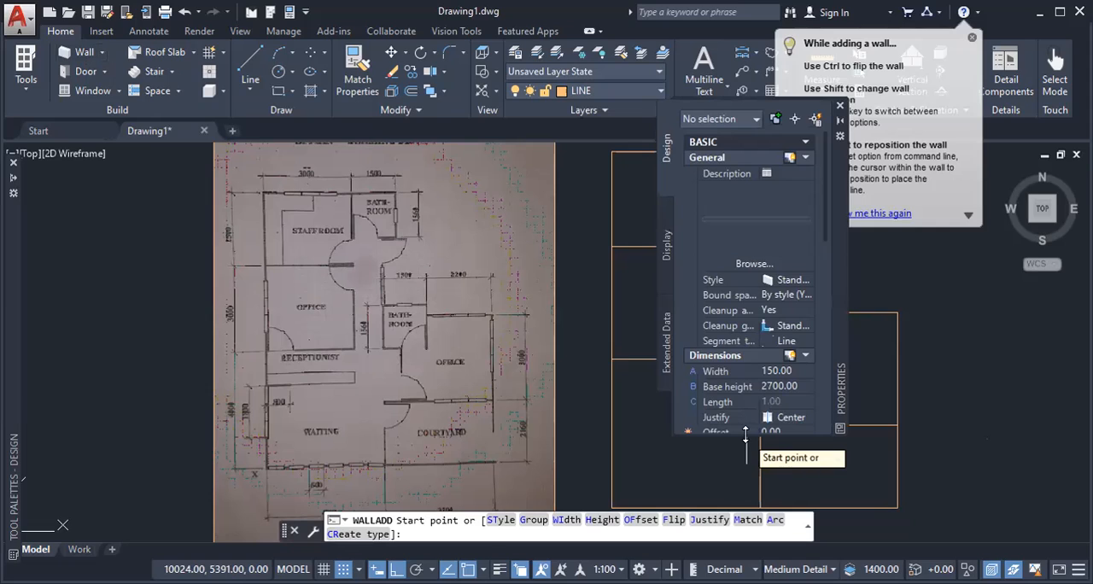
{"action": "mouse_move", "coordinate": [761, 368]}
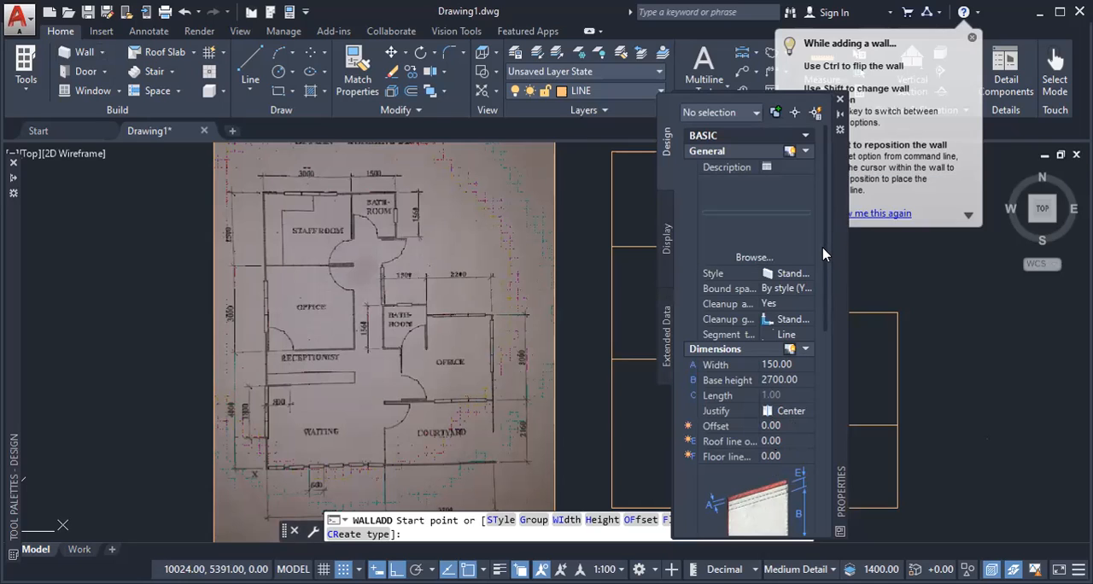
{"action": "mouse_move", "coordinate": [824, 248]}
{"action": "left_mouse_down"}
{"action": "mouse_move", "coordinate": [825, 317]}
{"action": "mouse_move", "coordinate": [828, 259]}
{"action": "left_mouse_up"}
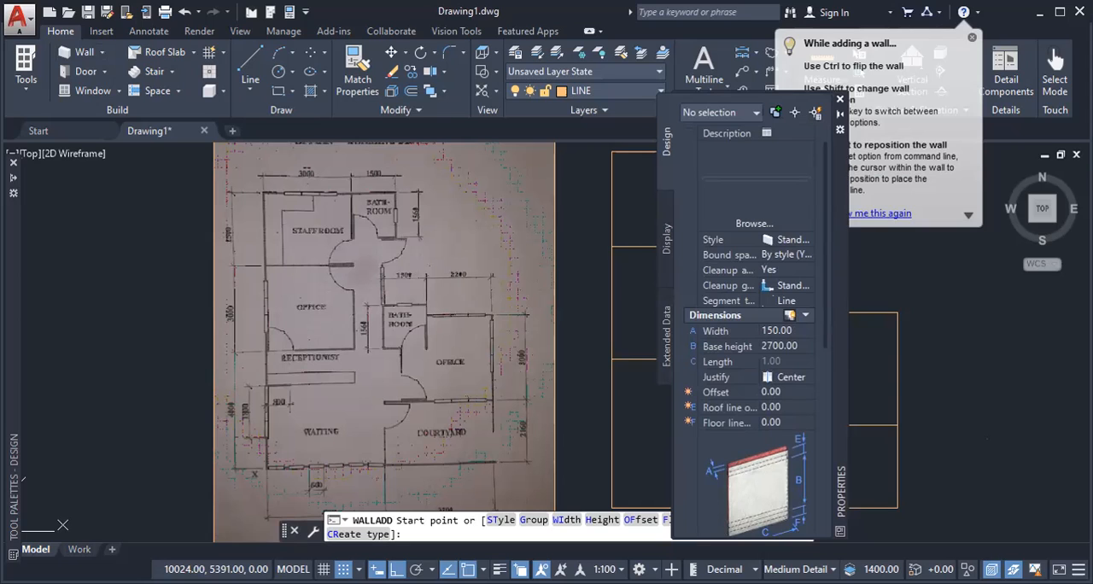
{"action": "left_click_drag", "start_coordinate": [841, 299], "coordinate": [1080, 312]}
{"action": "middle_click_drag", "start_coordinate": [675, 297], "coordinate": [561, 293]}
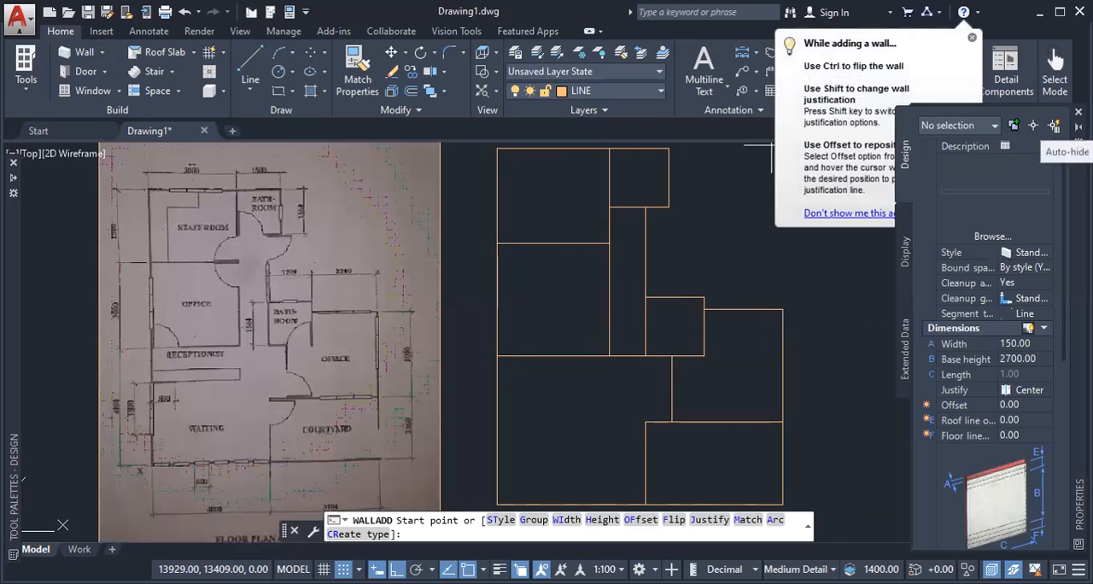
{"action": "left_click", "coordinate": [1056, 125]}
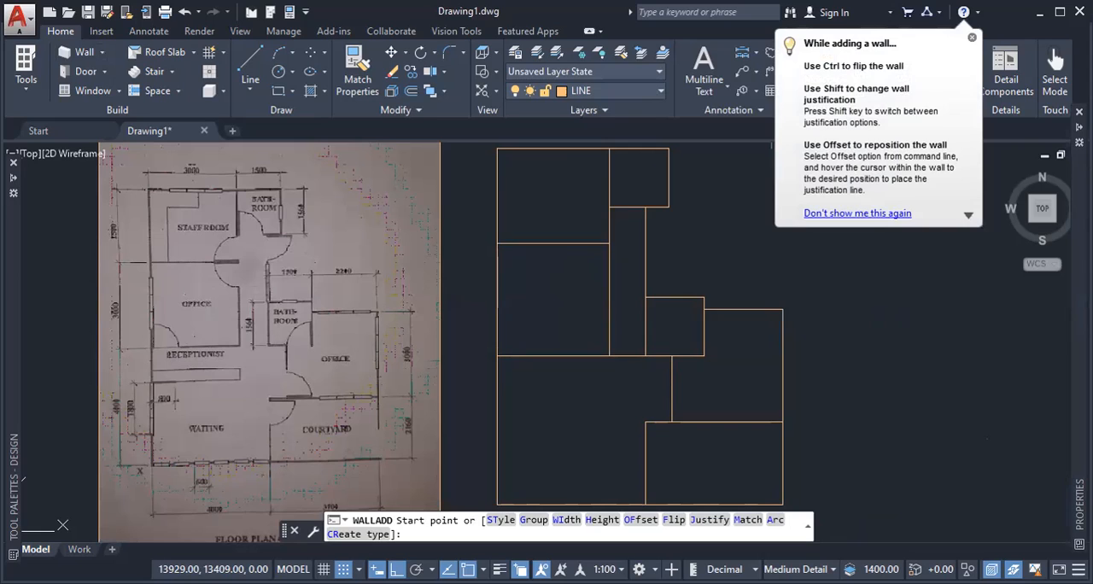
Step: Trace centre-justified 150 wide walls along the plan's left, lower and right outer edges, up the corridor to the first bathroom's lower edge
{"action": "middle_click_drag", "start_coordinate": [953, 175], "coordinate": [929, 208]}
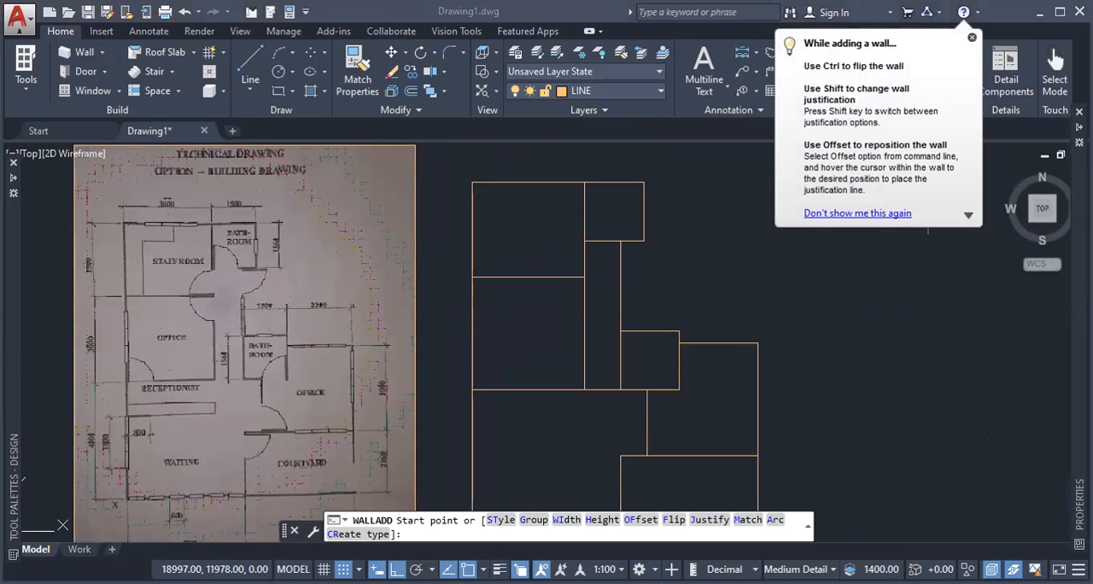
{"action": "middle_click_drag", "start_coordinate": [702, 246], "coordinate": [746, 223]}
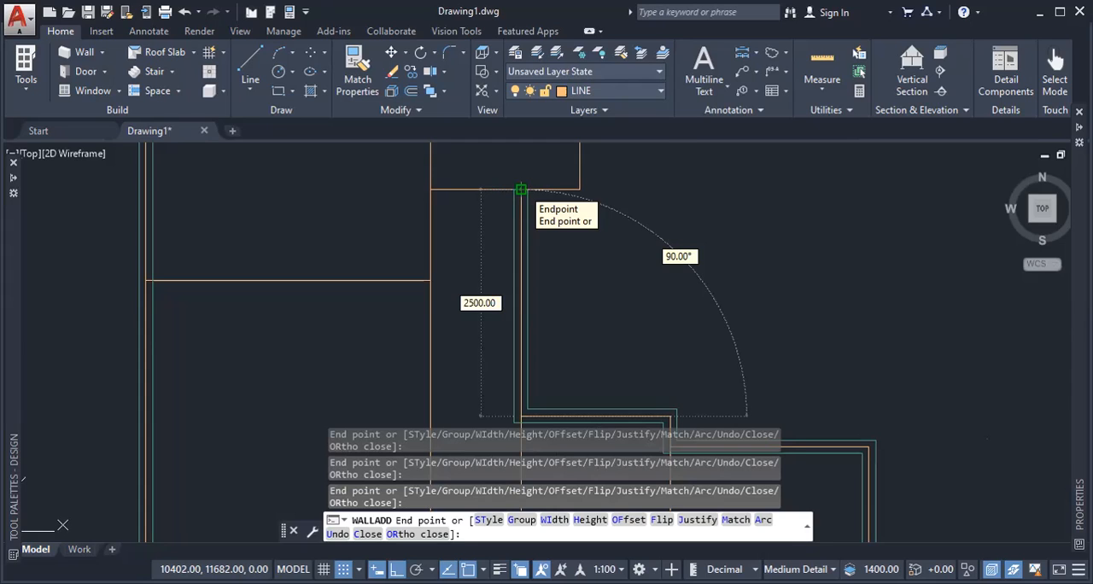
{"action": "key", "text": "Escape"}
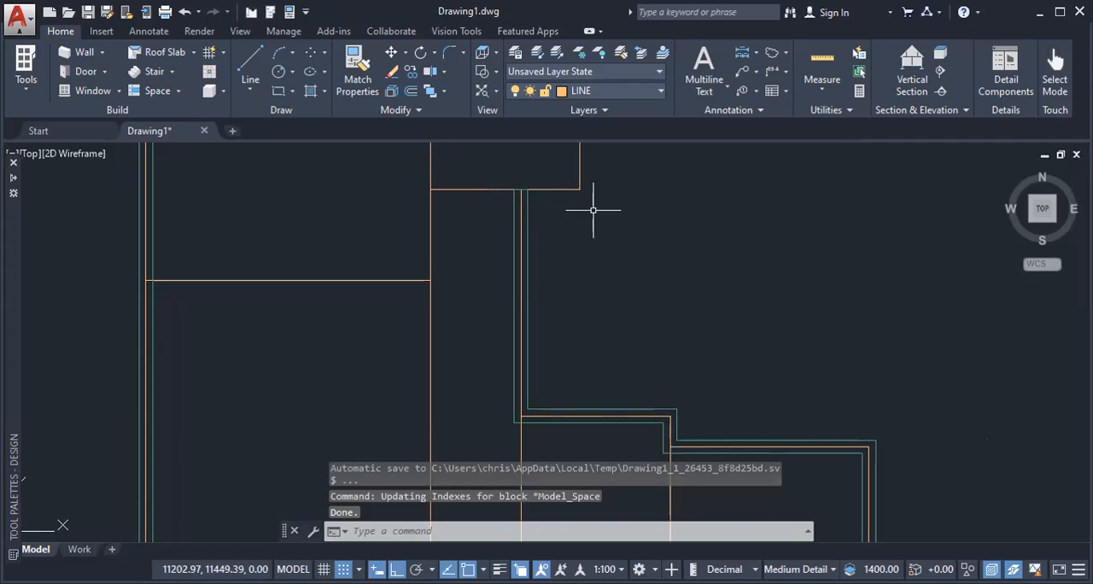
Step: Add walls along the remaining staffroom and first bathroom edges, the corridor's left side and the partition between staffroom and first office
{"action": "key", "text": "Return"}
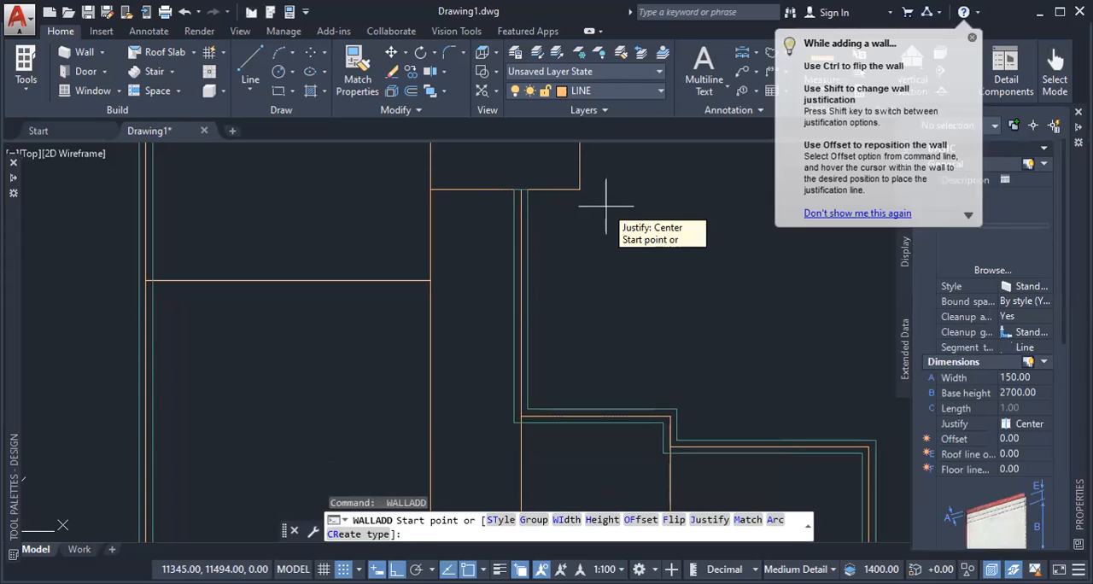
{"action": "scroll", "coordinate": [535, 201], "scroll_direction": "up", "scroll_amount": 4}
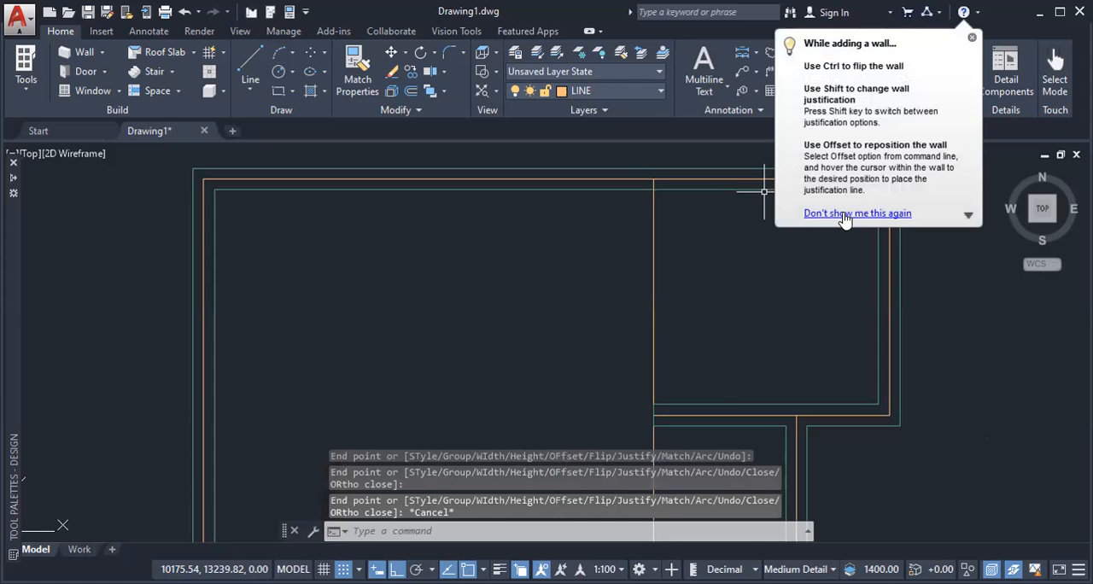
{"action": "scroll", "coordinate": [716, 284], "scroll_direction": "down", "scroll_amount": 4}
{"action": "middle_click_drag", "start_coordinate": [716, 285], "coordinate": [678, 192]}
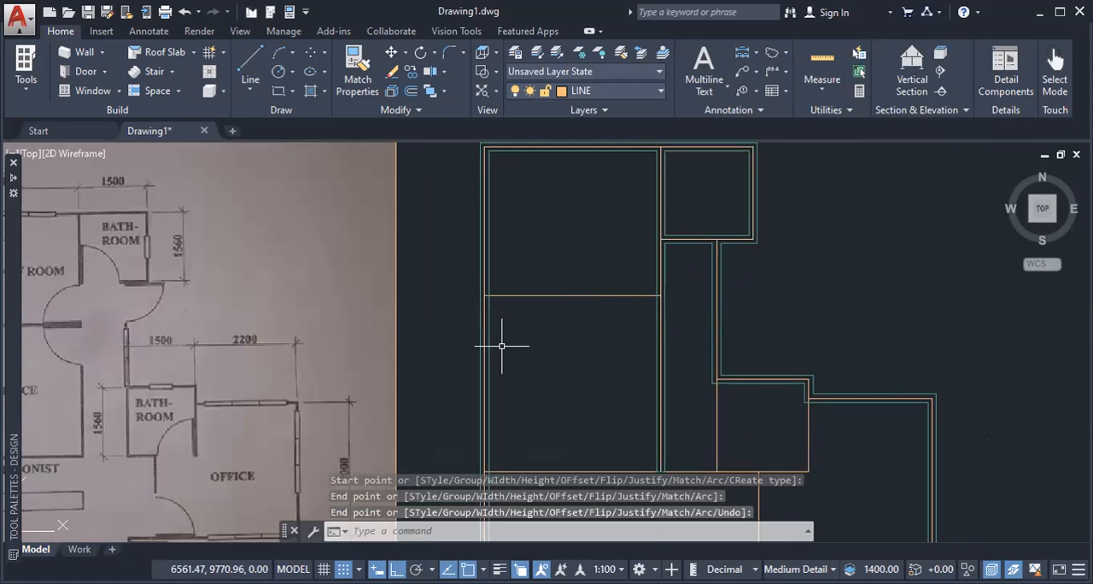
{"action": "middle_click_drag", "start_coordinate": [601, 367], "coordinate": [573, 213]}
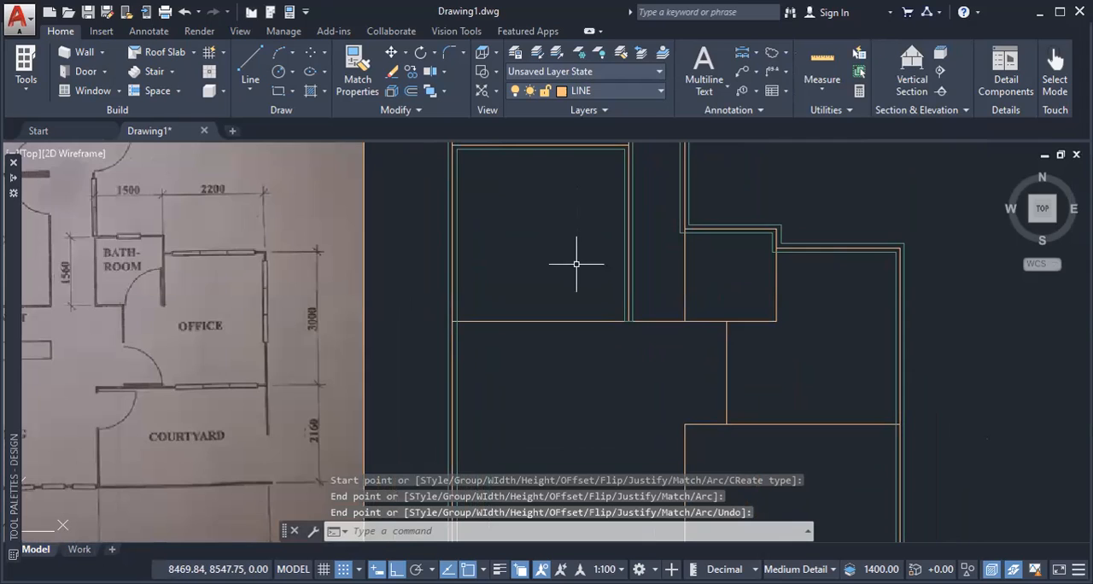
Step: Draw a 5800 long wall from the first office's lower-left corner to the second bathroom's lower-right corner
{"action": "key", "text": "space"}
{"action": "left_click", "coordinate": [452, 321]}
{"action": "left_click", "coordinate": [776, 321]}
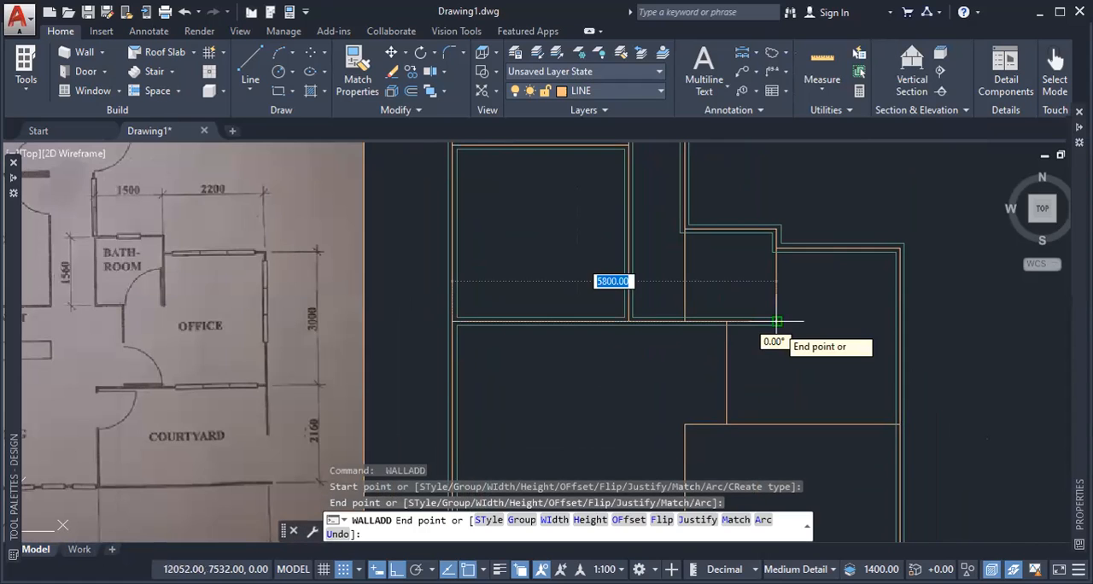
{"action": "key", "text": "Return"}
Step: Stretch the short wall at the second bathroom's upper-right corner down to the bathroom's lower-right corner
{"action": "scroll", "coordinate": [773, 233], "scroll_direction": "up", "scroll_amount": 3}
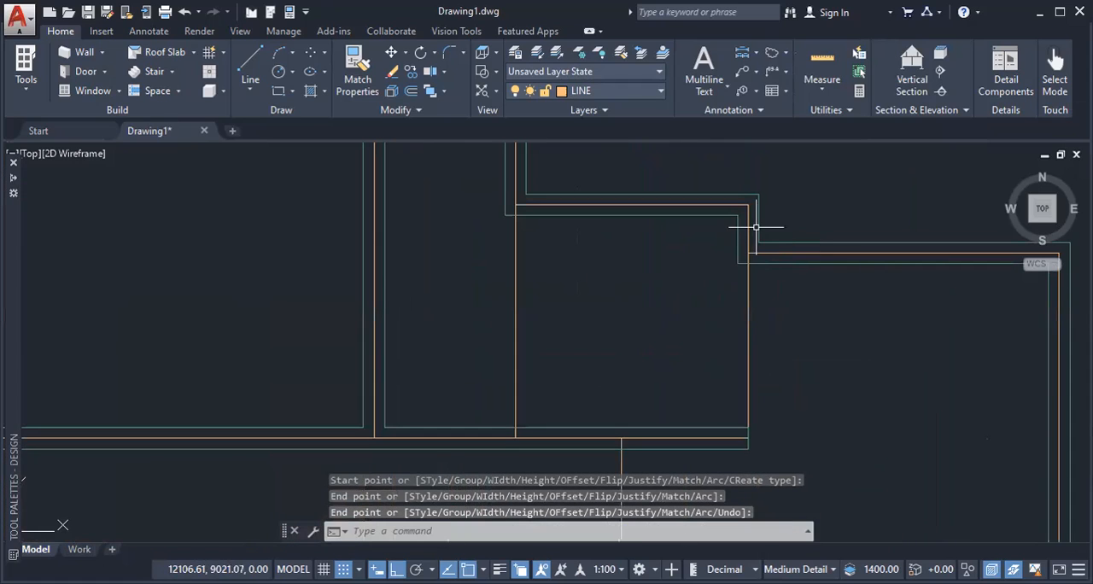
{"action": "left_click", "coordinate": [760, 226]}
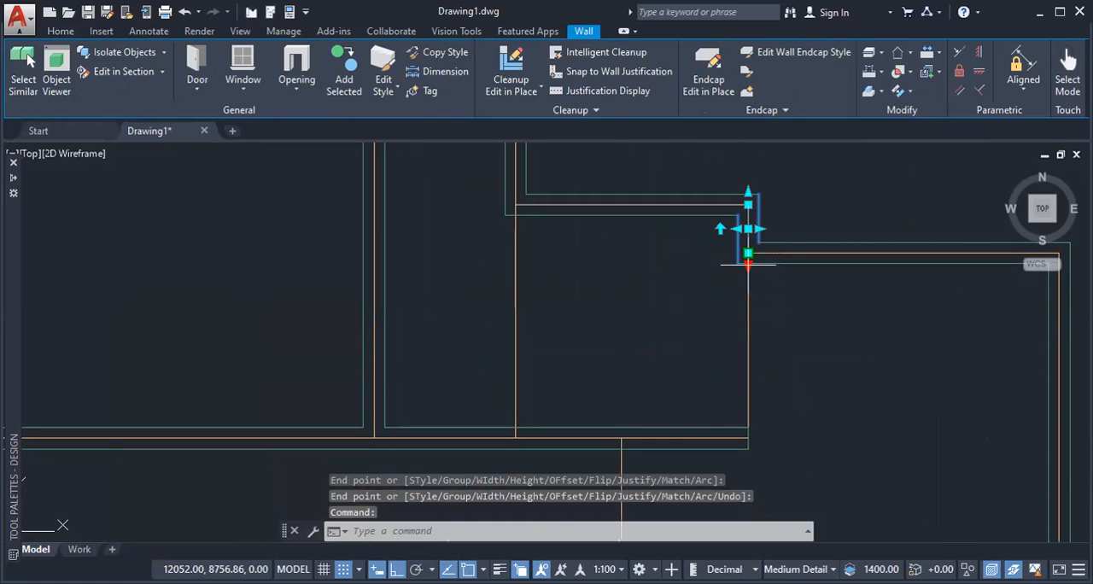
{"action": "left_click", "coordinate": [749, 254]}
{"action": "key", "text": "Escape"}
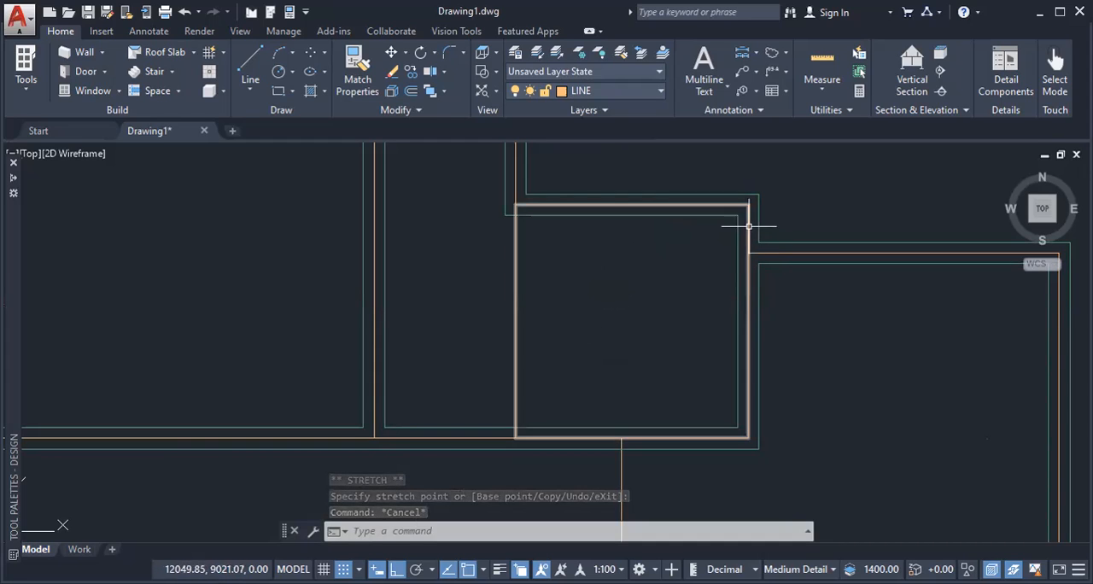
{"action": "mouse_move", "coordinate": [745, 203]}
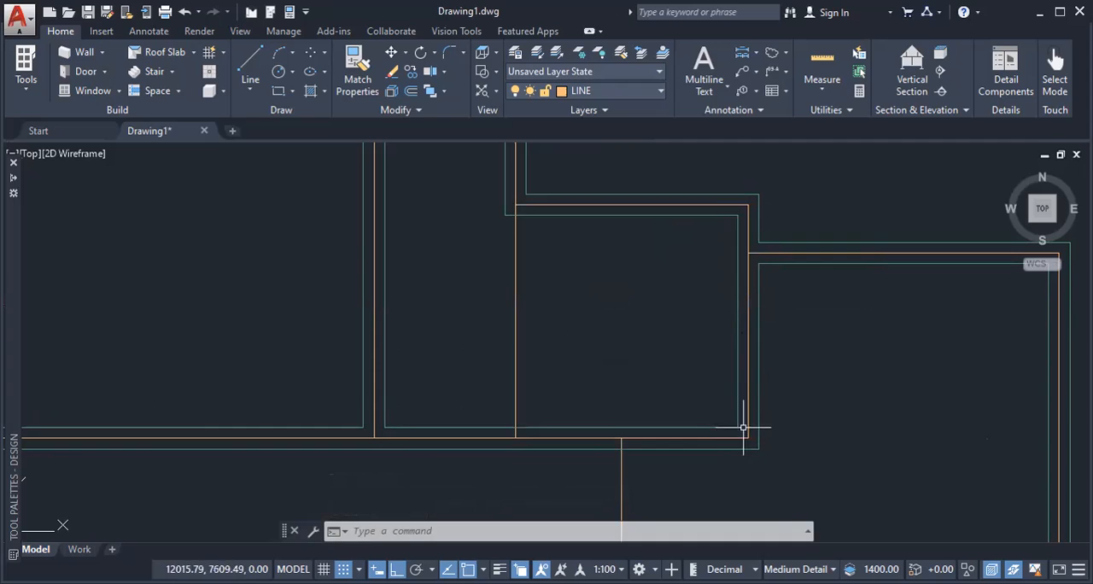
Step: Stretch the corridor's right-hand wall down along the second bathroom's left edge to the wall above the waiting area
{"action": "scroll", "coordinate": [580, 175], "scroll_direction": "down", "scroll_amount": 3}
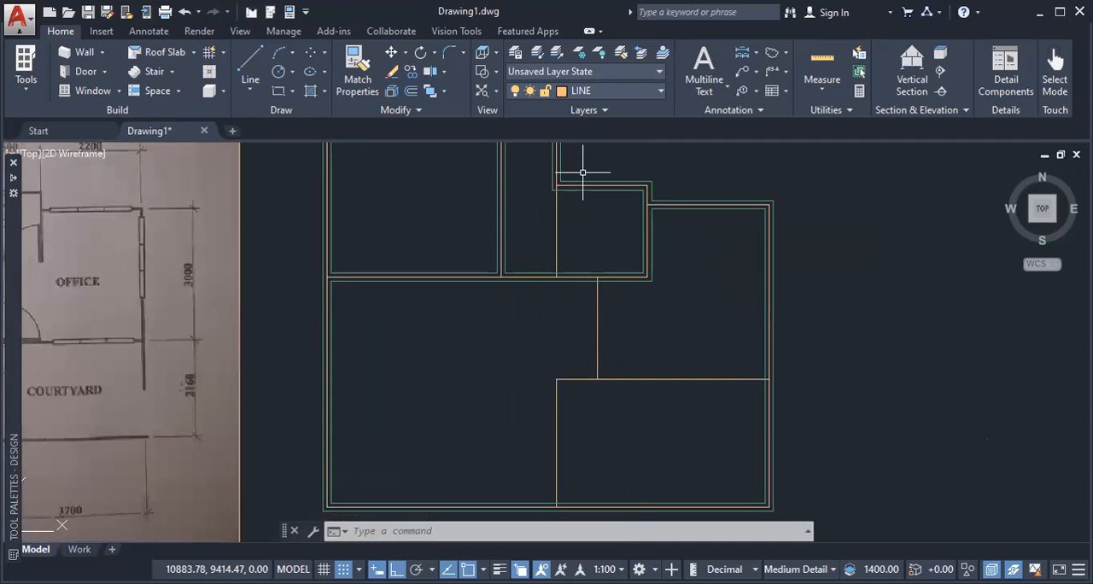
{"action": "middle_click_drag", "start_coordinate": [583, 173], "coordinate": [546, 305]}
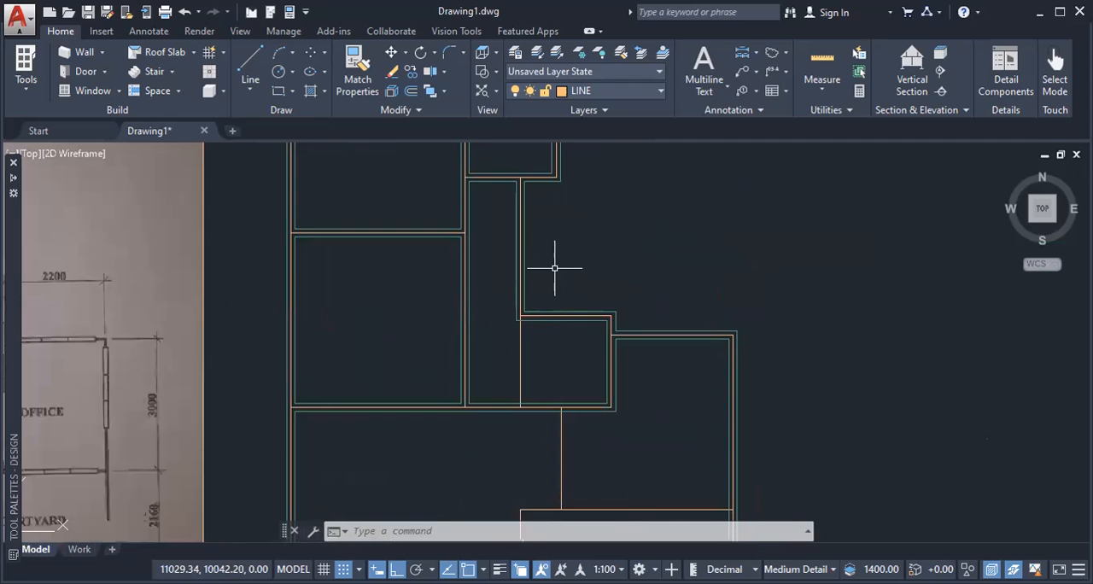
{"action": "scroll", "coordinate": [555, 377], "scroll_direction": "down", "scroll_amount": 2}
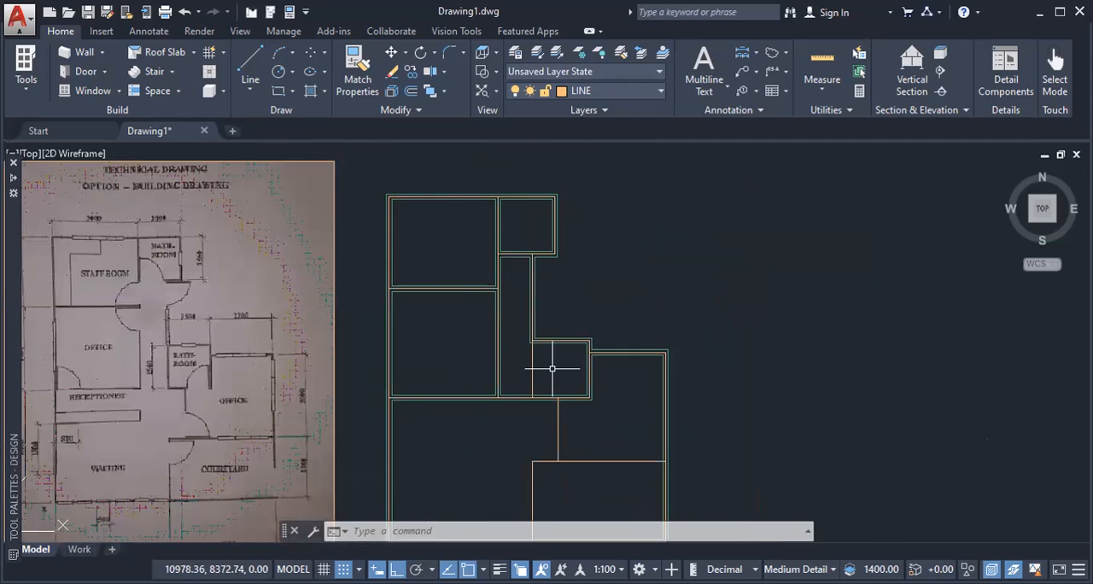
{"action": "middle_click_drag", "start_coordinate": [552, 369], "coordinate": [546, 336]}
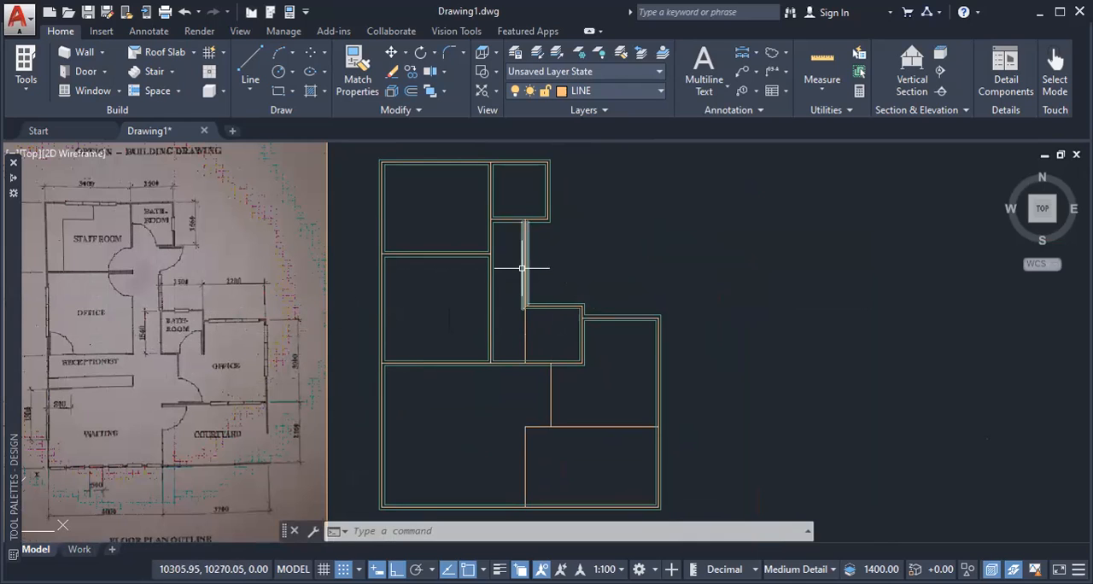
{"action": "left_click", "coordinate": [523, 266]}
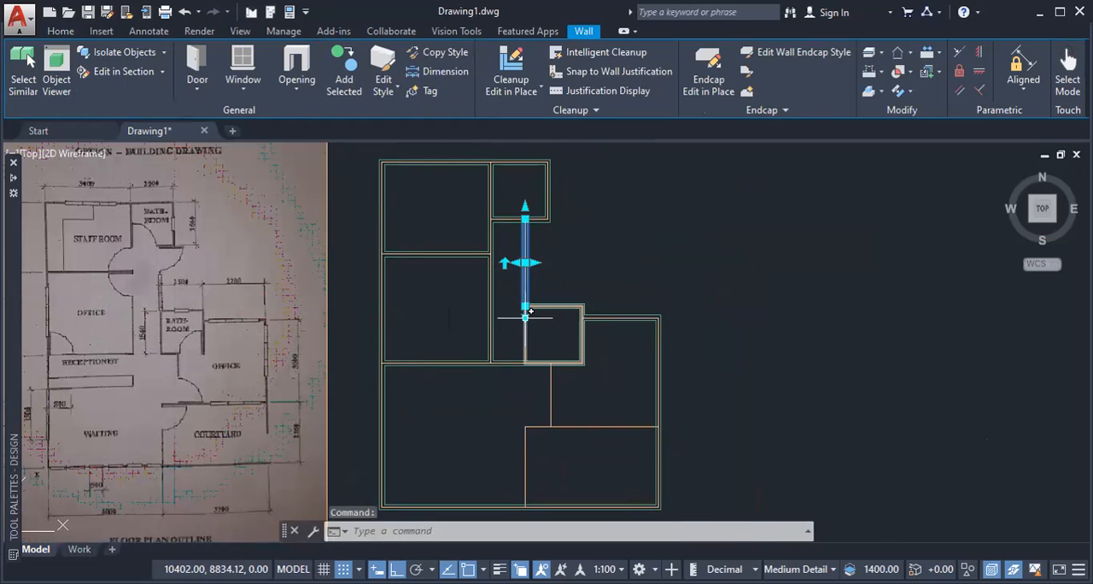
{"action": "left_click", "coordinate": [526, 317]}
{"action": "scroll", "coordinate": [469, 327], "scroll_direction": "up", "scroll_amount": 3}
{"action": "key", "text": "Escape"}
{"action": "scroll", "coordinate": [470, 335], "scroll_direction": "down", "scroll_amount": 5}
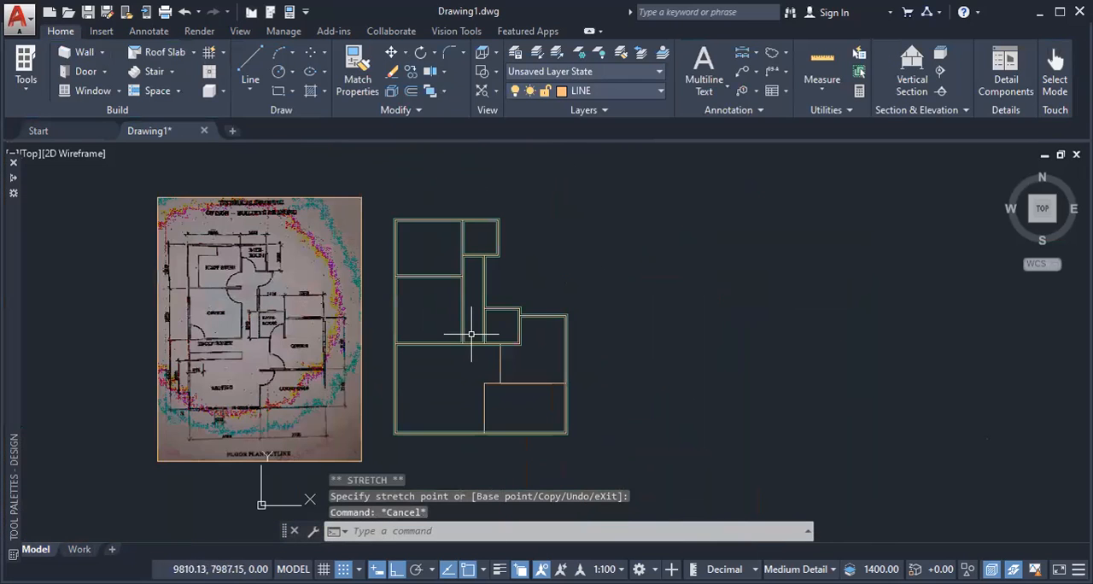
Step: Add walls between the waiting area and second office, and along the courtyard's upper and left edges
{"action": "scroll", "coordinate": [504, 350], "scroll_direction": "up", "scroll_amount": 4}
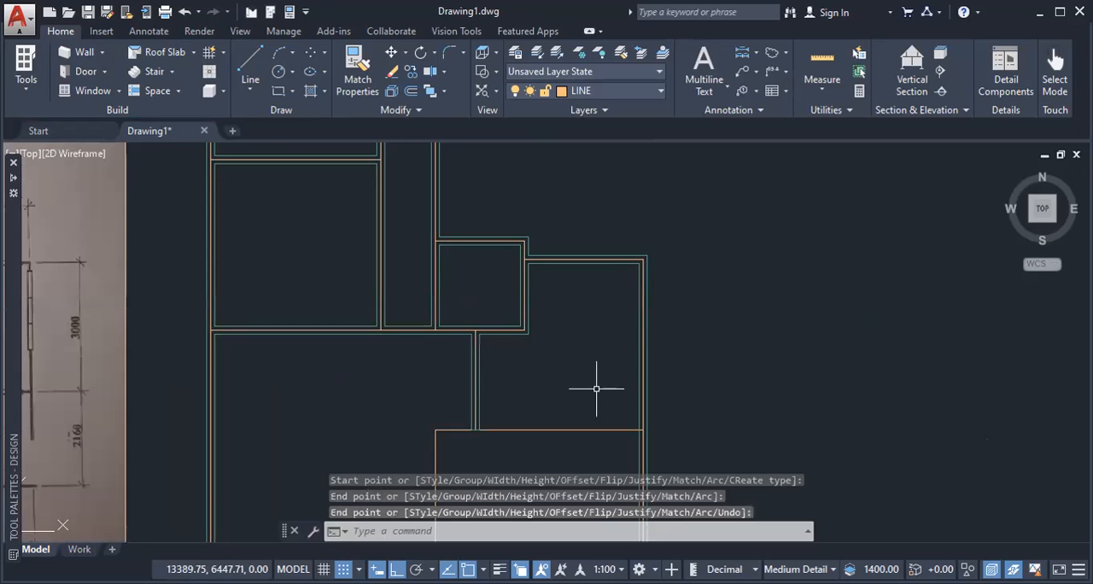
{"action": "key", "text": "Return"}
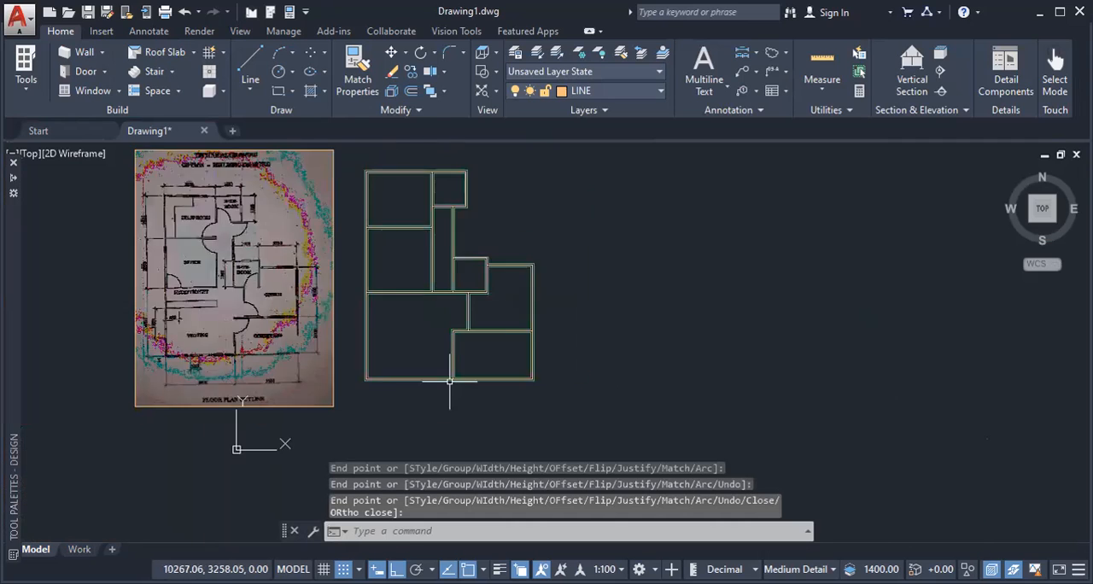
{"action": "scroll", "coordinate": [447, 366], "scroll_direction": "down", "scroll_amount": 2}
{"action": "scroll", "coordinate": [435, 349], "scroll_direction": "up", "scroll_amount": 5}
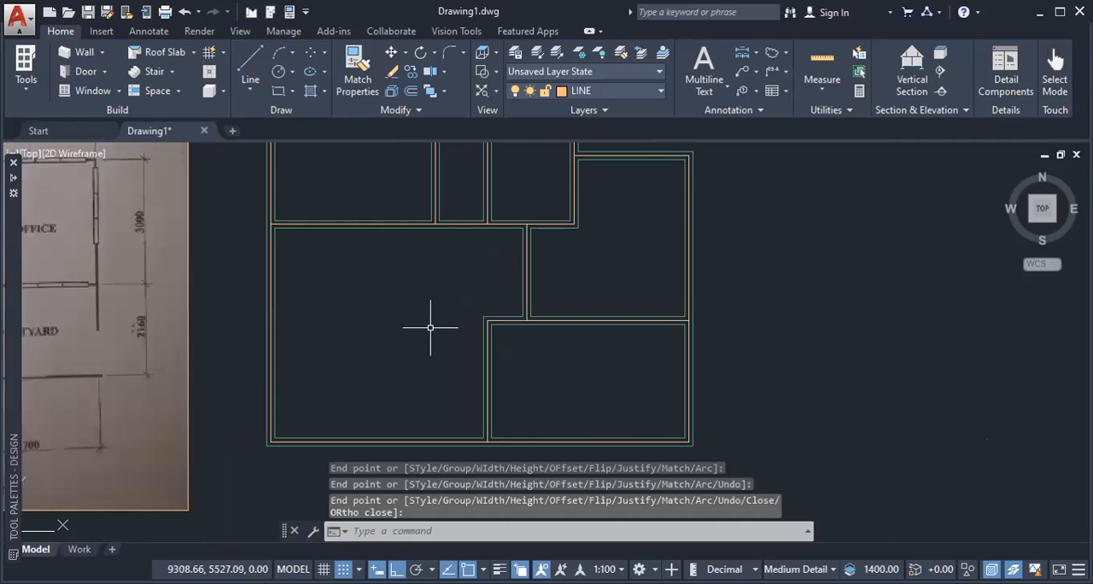
{"action": "scroll", "coordinate": [398, 323], "scroll_direction": "down", "scroll_amount": 3}
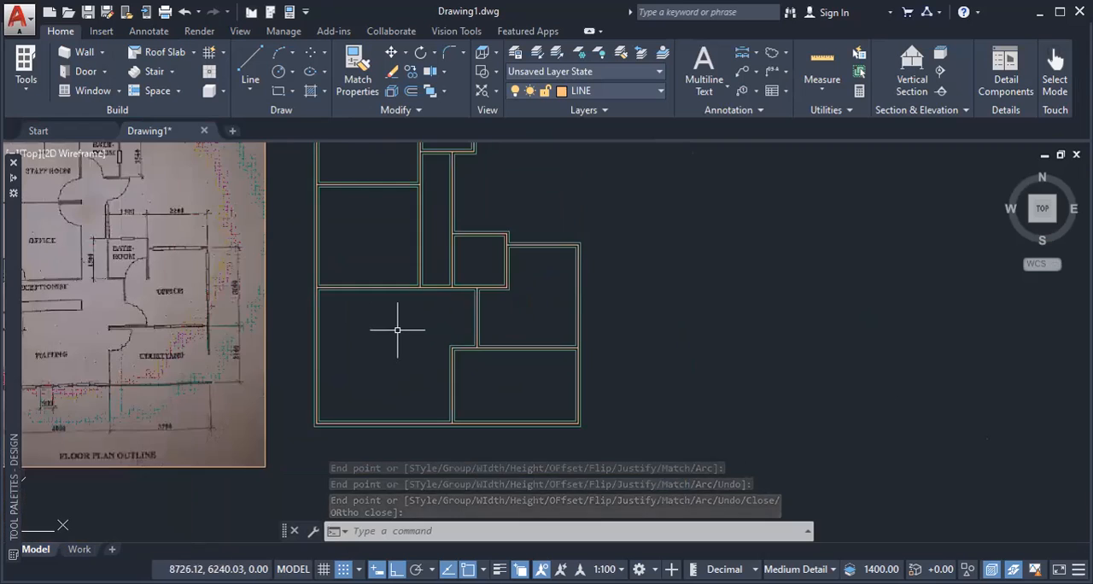
{"action": "scroll", "coordinate": [437, 350], "scroll_direction": "up", "scroll_amount": 2}
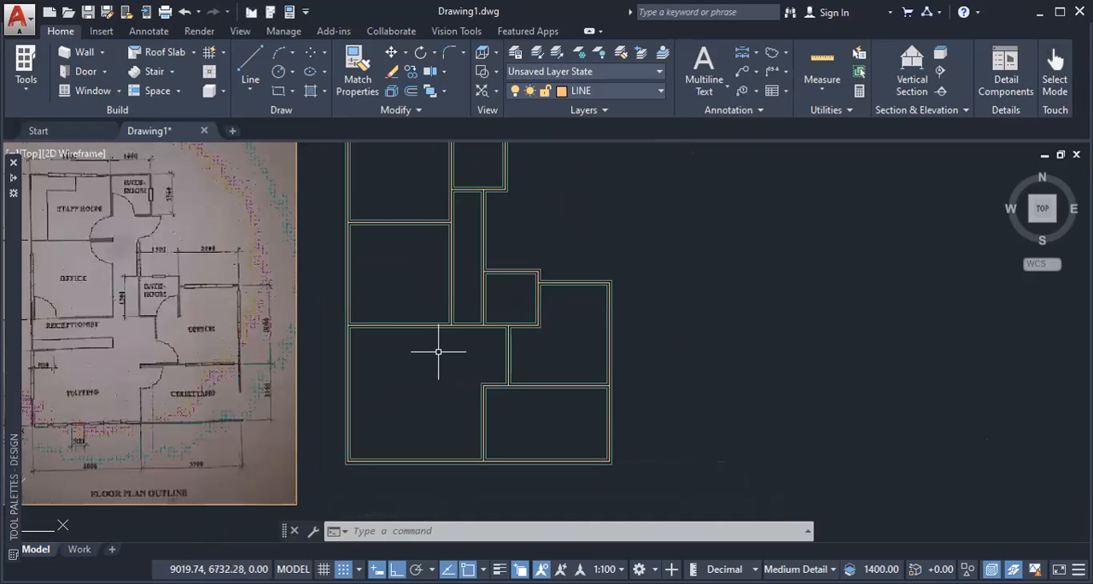
{"action": "scroll", "coordinate": [436, 337], "scroll_direction": "down", "scroll_amount": 3}
{"action": "scroll", "coordinate": [415, 299], "scroll_direction": "up", "scroll_amount": 2}
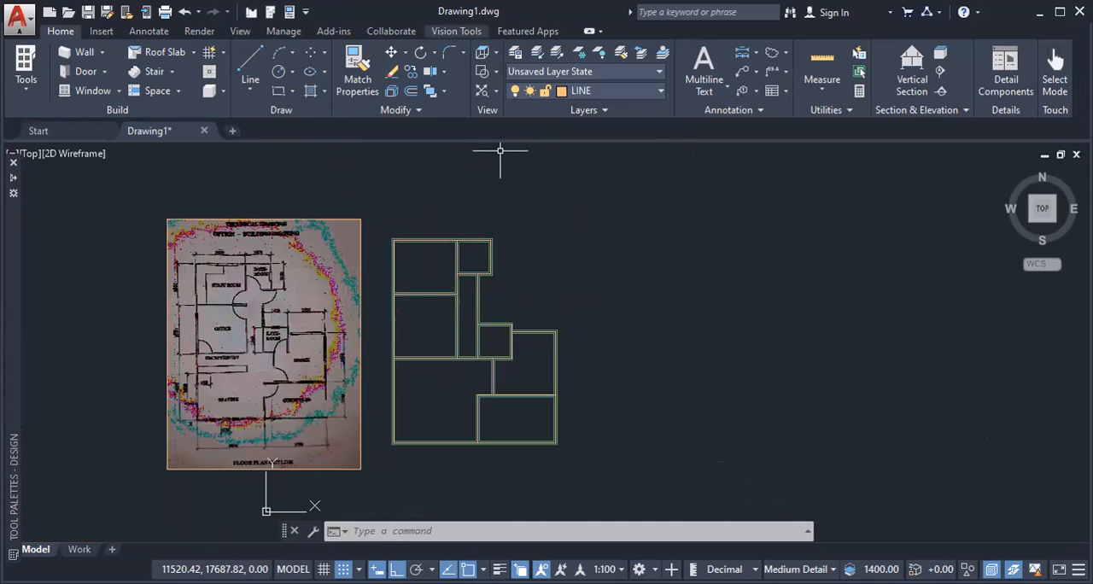
Step: Select one wall and all similar walls, and move them horizontally off the outline to the empty area on its right
{"action": "scroll", "coordinate": [478, 333], "scroll_direction": "up", "scroll_amount": 3}
{"action": "scroll", "coordinate": [488, 317], "scroll_direction": "up", "scroll_amount": 2}
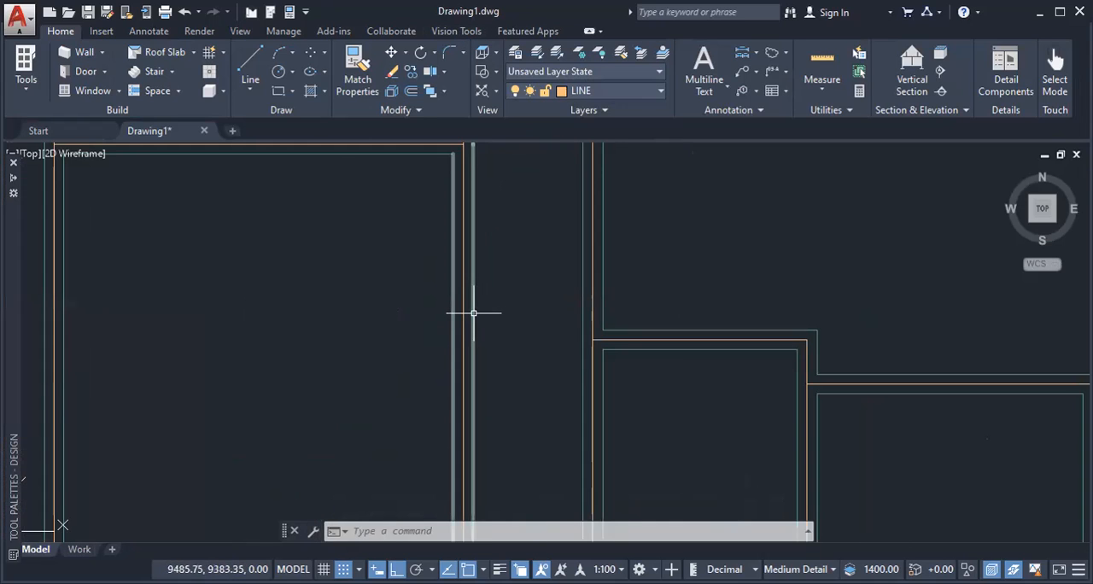
{"action": "left_click", "coordinate": [474, 311]}
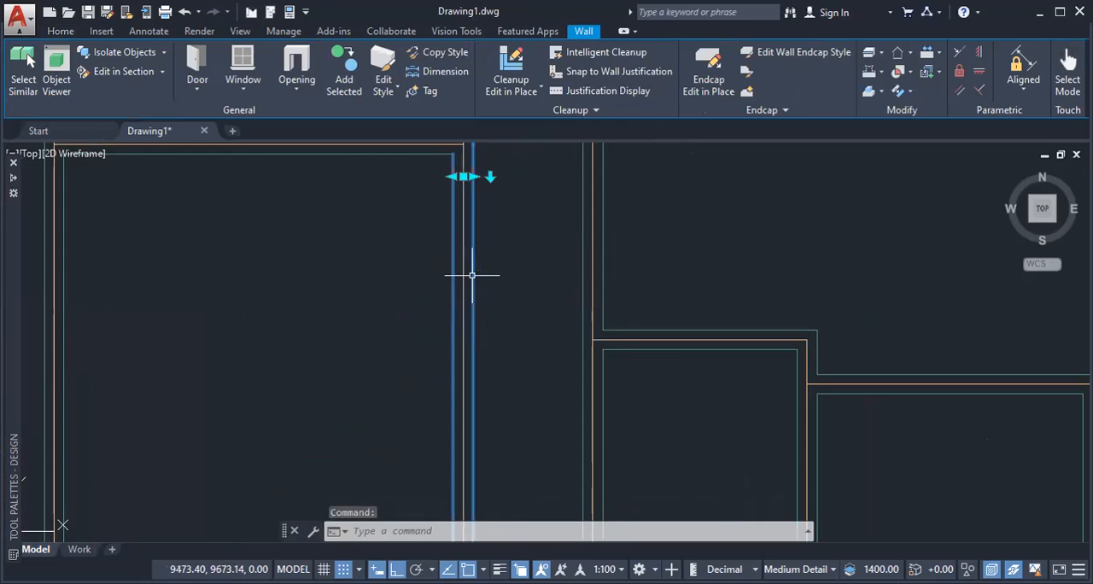
{"action": "right_click", "coordinate": [677, 230]}
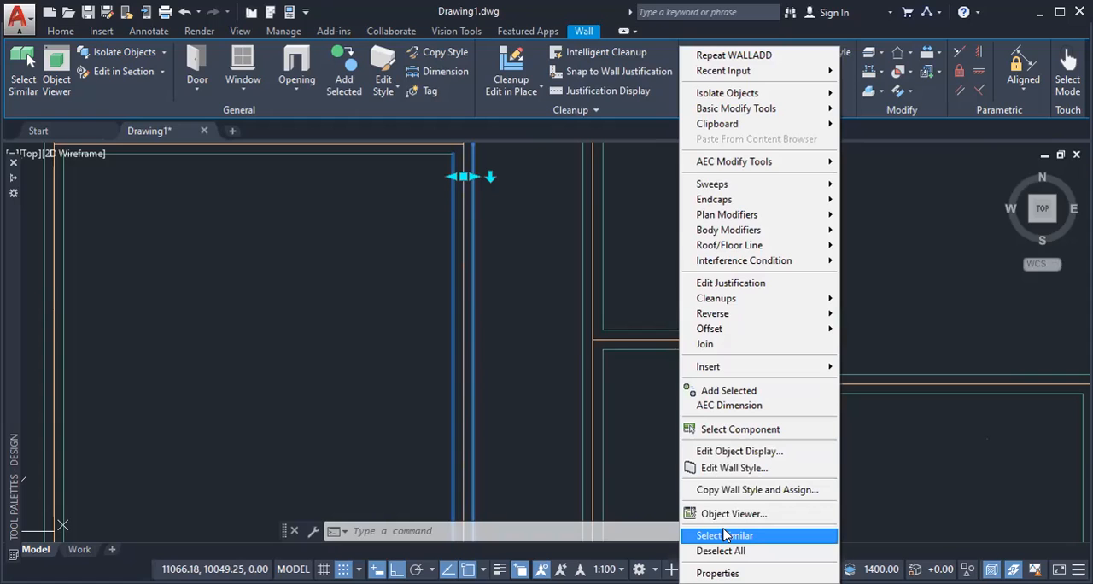
{"action": "left_click", "coordinate": [723, 537]}
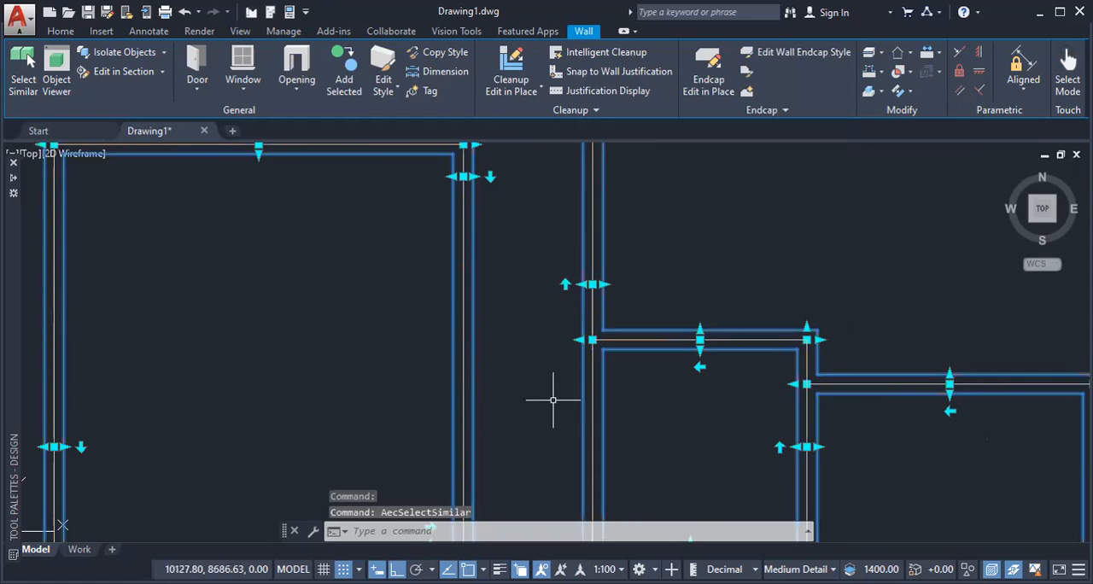
{"action": "scroll", "coordinate": [488, 329], "scroll_direction": "down", "scroll_amount": 4}
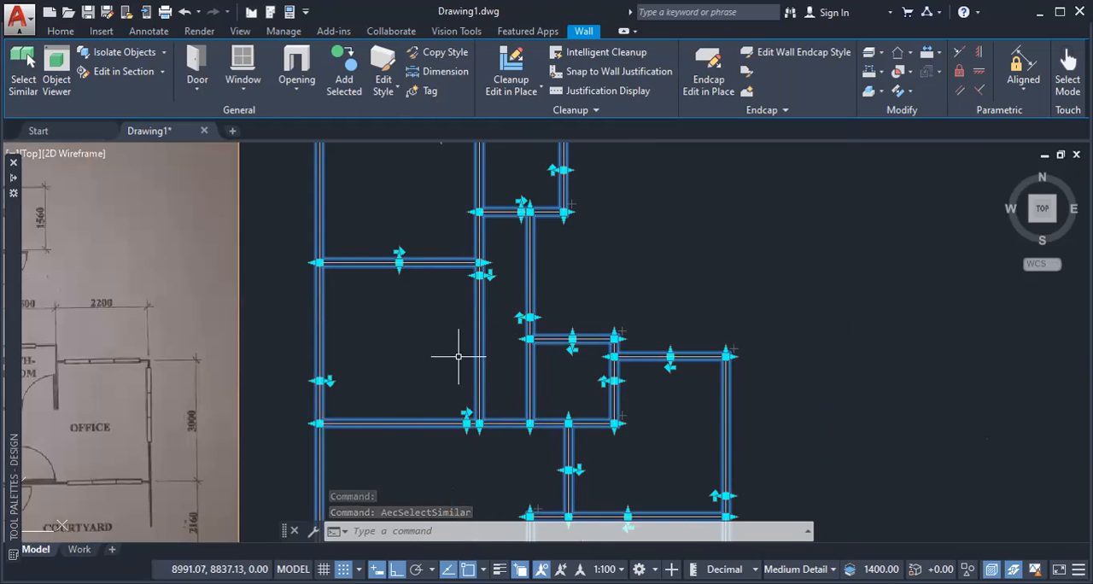
{"action": "type", "text": "M"}
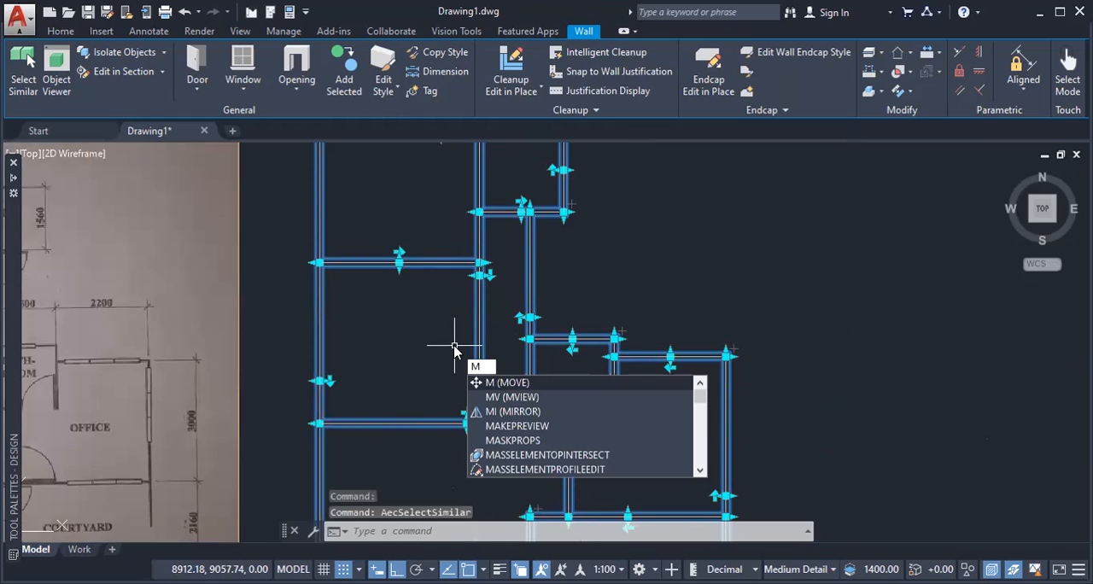
{"action": "key", "text": "Return"}
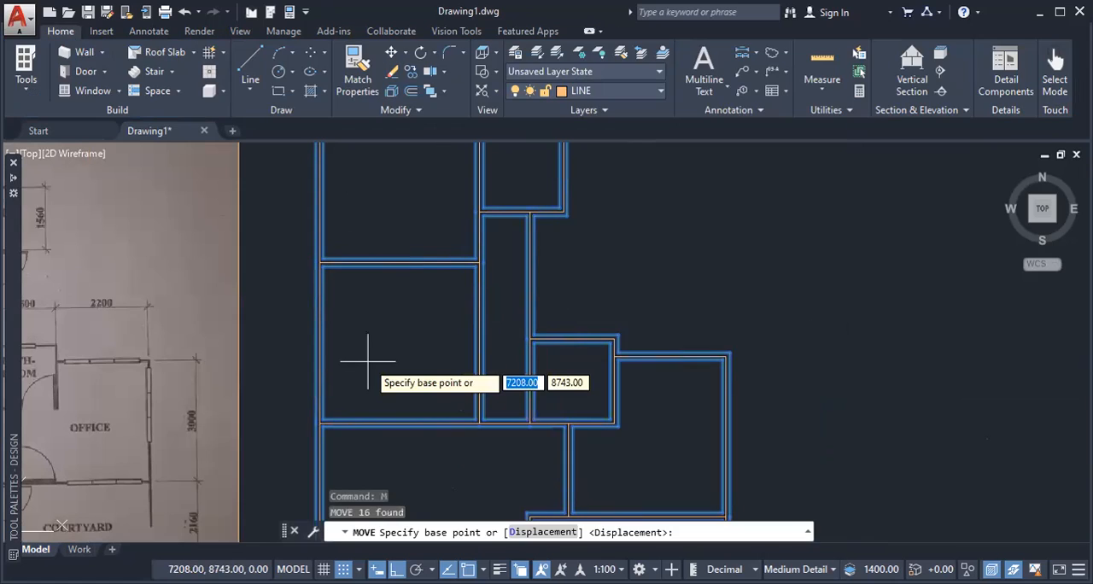
{"action": "left_click", "coordinate": [368, 361]}
{"action": "middle_click_drag", "start_coordinate": [613, 359], "coordinate": [344, 321]}
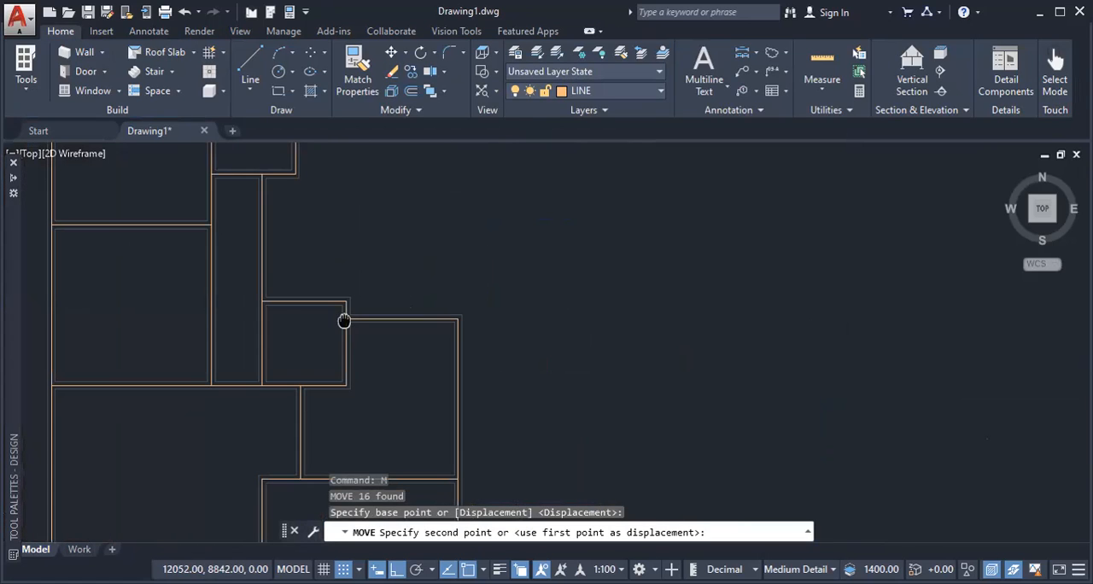
{"action": "scroll", "coordinate": [344, 321], "scroll_direction": "down", "scroll_amount": 6}
{"action": "key", "text": "Escape"}
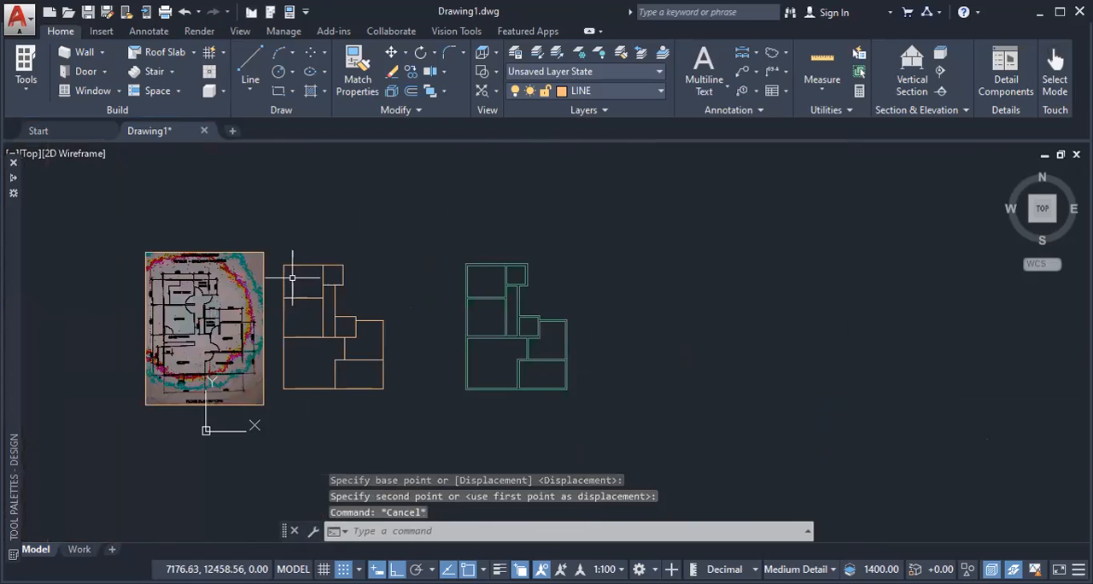
Step: Examine the reference plan, the drafted line outline and the separated walls side by side
{"action": "scroll", "coordinate": [226, 314], "scroll_direction": "up", "scroll_amount": 4}
{"action": "middle_click_drag", "start_coordinate": [759, 303], "coordinate": [652, 290]}
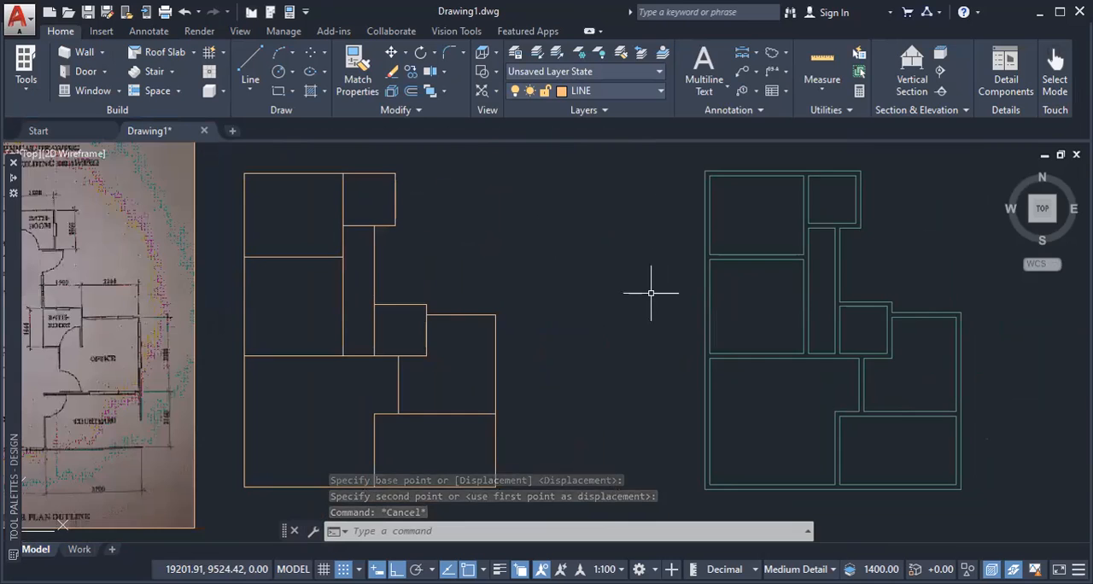
{"action": "scroll", "coordinate": [651, 293], "scroll_direction": "down", "scroll_amount": 2}
{"action": "scroll", "coordinate": [301, 317], "scroll_direction": "up", "scroll_amount": 4}
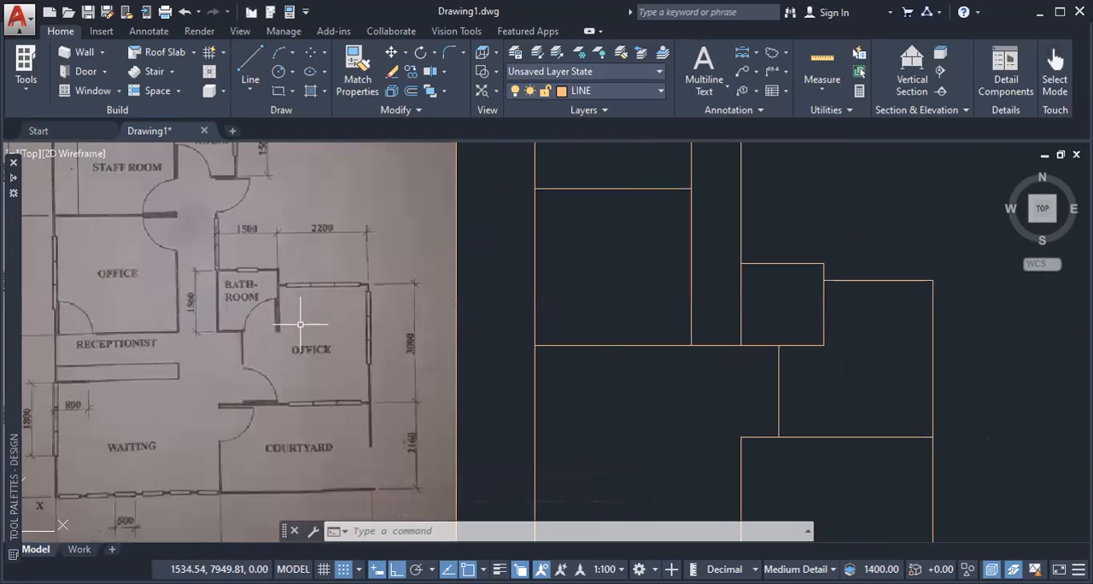
{"action": "scroll", "coordinate": [760, 288], "scroll_direction": "down", "scroll_amount": 4}
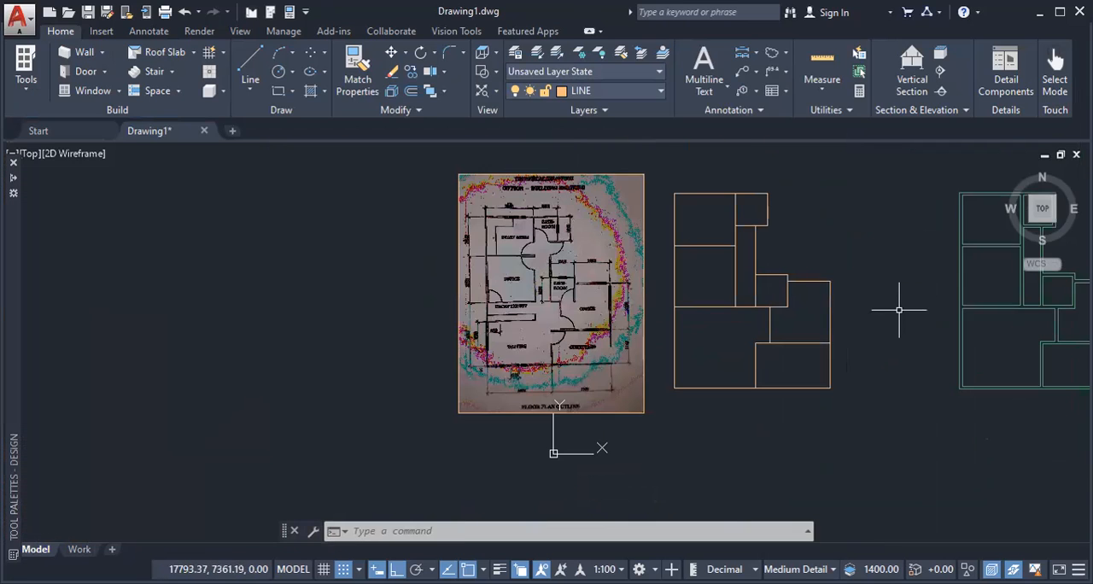
{"action": "middle_click_drag", "start_coordinate": [899, 310], "coordinate": [544, 309]}
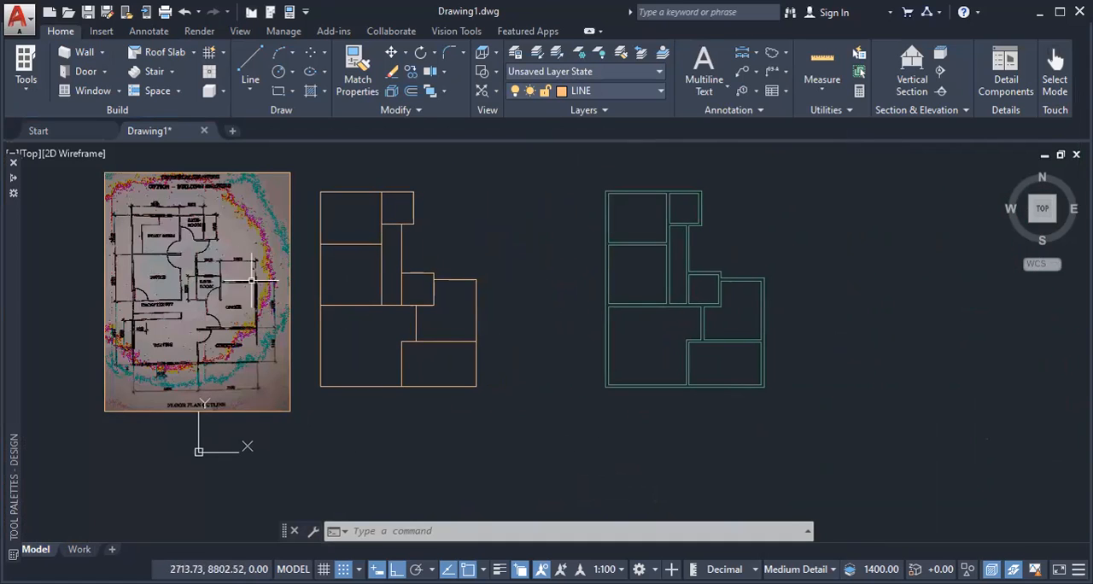
{"action": "scroll", "coordinate": [630, 214], "scroll_direction": "up", "scroll_amount": 2}
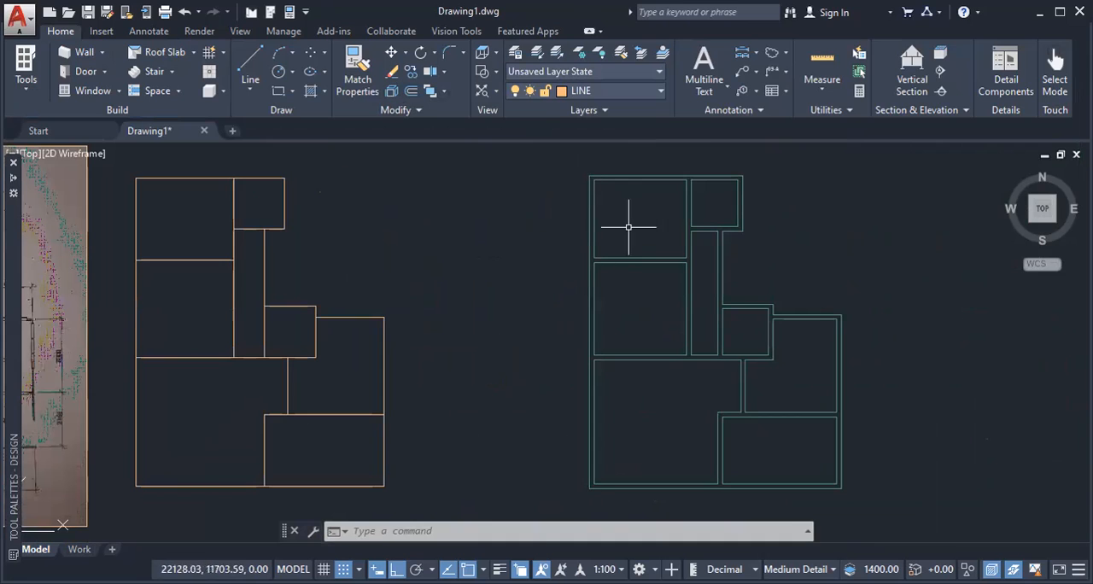
{"action": "middle_click_drag", "start_coordinate": [662, 193], "coordinate": [664, 259]}
{"action": "middle_click_drag", "start_coordinate": [668, 221], "coordinate": [675, 199]}
{"action": "middle_click_drag", "start_coordinate": [663, 274], "coordinate": [666, 252]}
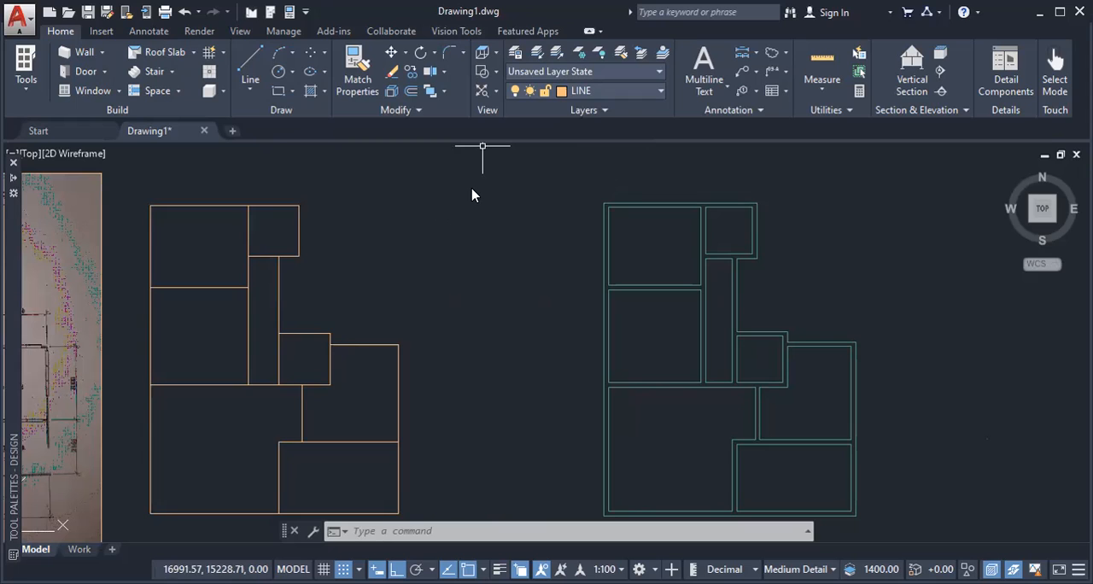
Step: Create a new dimension style based on Standard, keeping the proposed name Copy of Standard
{"action": "type", "text": "D"}
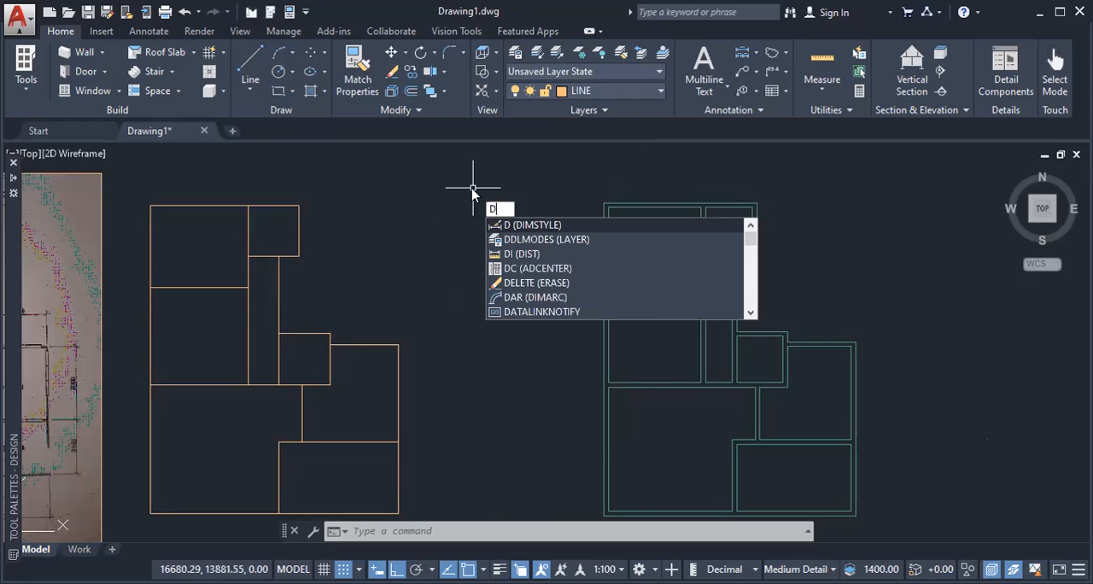
{"action": "key", "text": "Return"}
{"action": "left_click", "coordinate": [385, 265]}
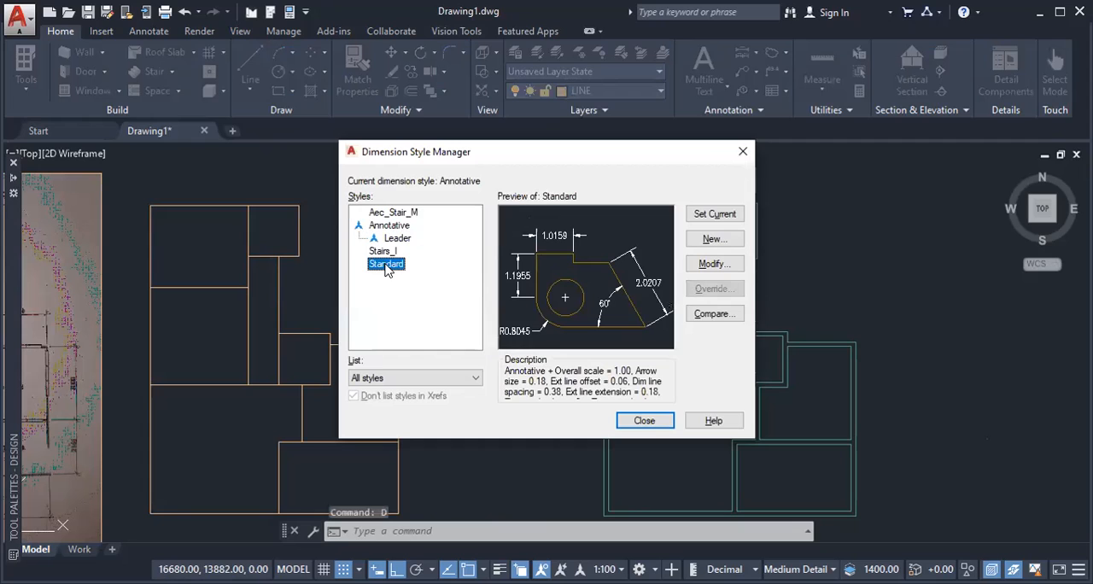
{"action": "left_click", "coordinate": [714, 242]}
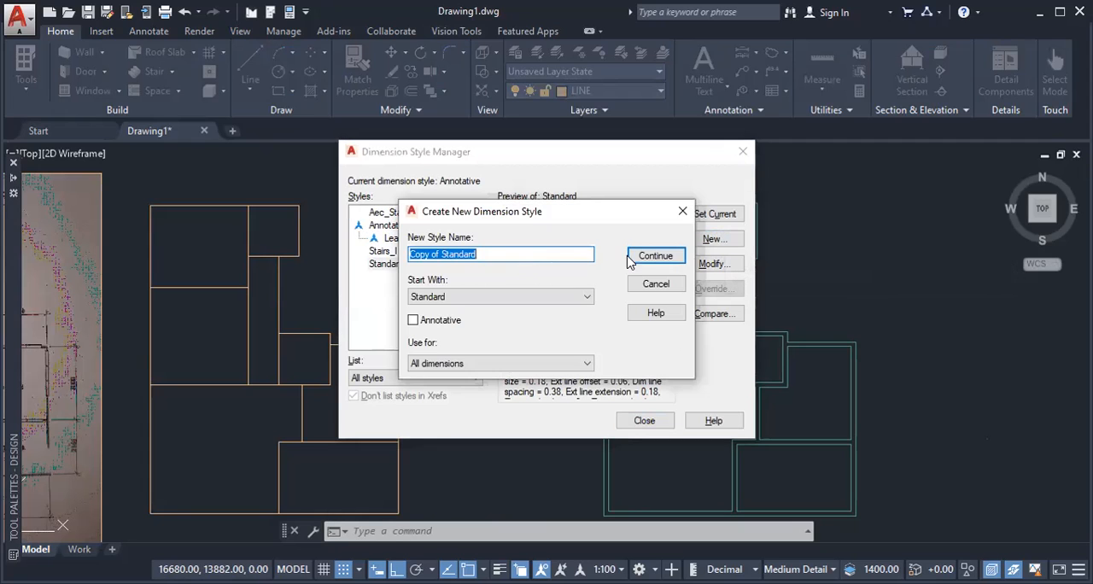
{"action": "left_click", "coordinate": [639, 259]}
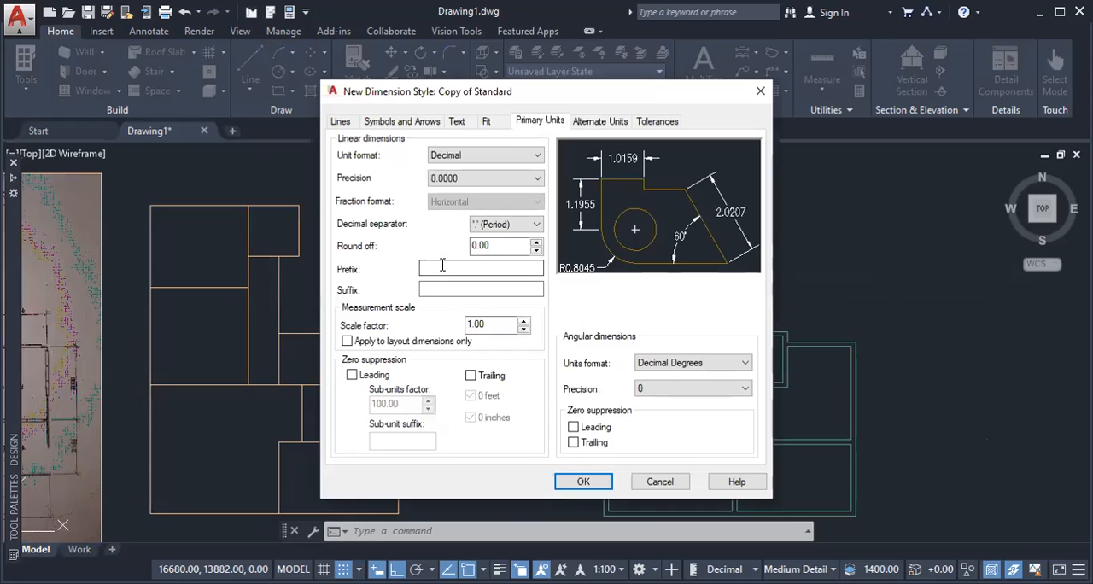
Step: Set the style's extension lines to extend 100 beyond the dimension lines, with an offset from origin of 300
{"action": "left_click", "coordinate": [340, 123]}
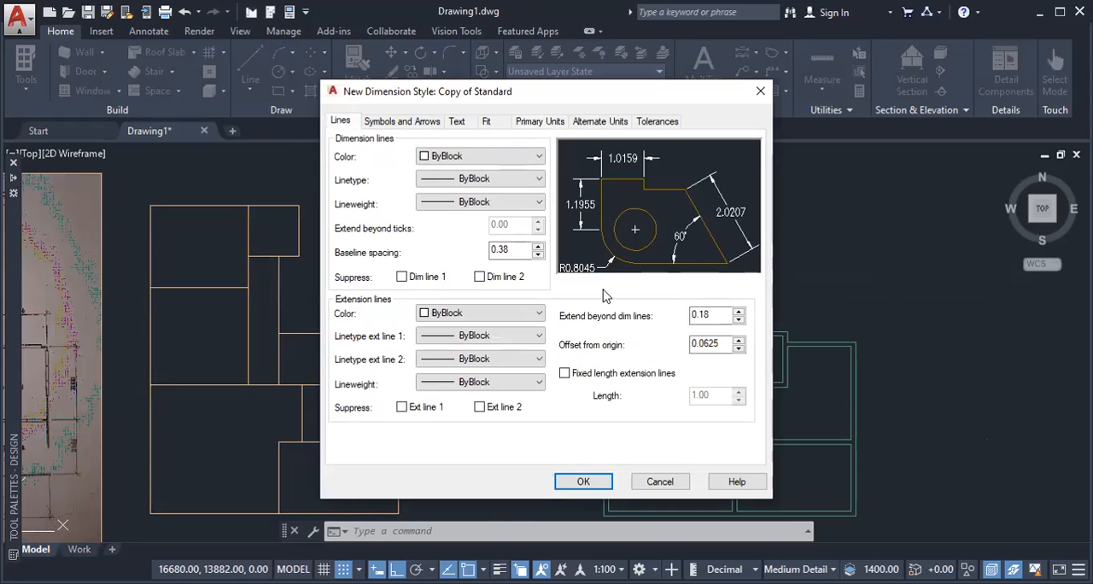
{"action": "left_click", "coordinate": [704, 314]}
{"action": "double_click", "coordinate": [704, 313]}
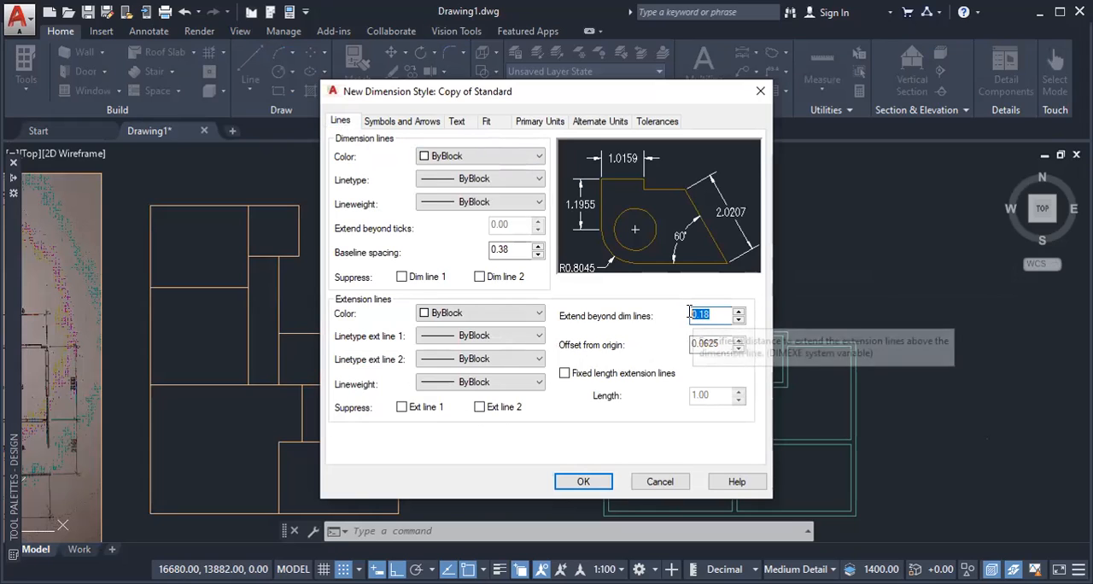
{"action": "type", "text": "100"}
{"action": "left_click", "coordinate": [695, 343]}
{"action": "double_click", "coordinate": [693, 343]}
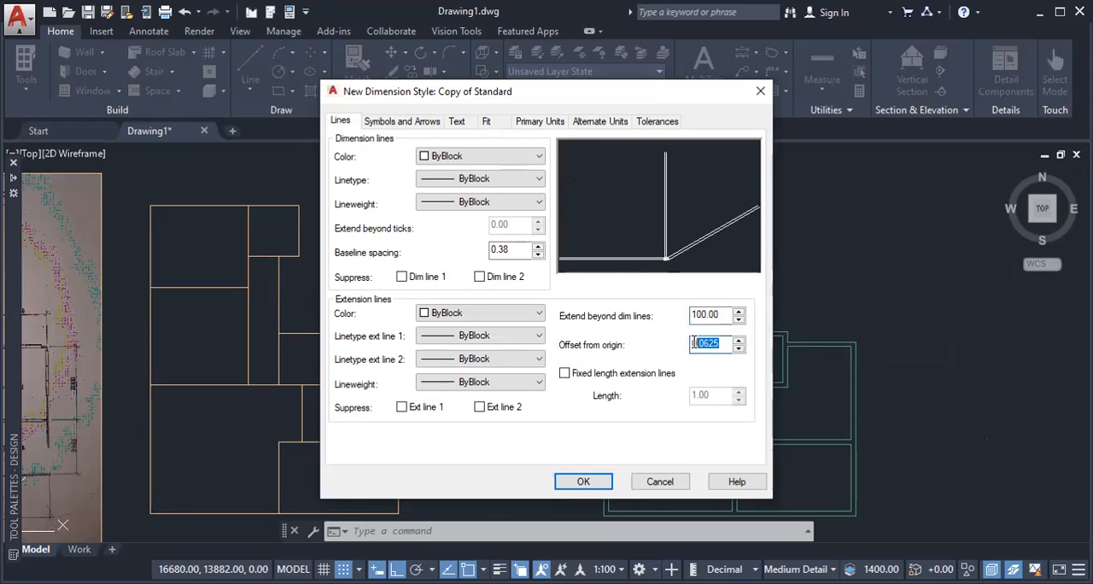
{"action": "type", "text": "300"}
Step: Set the style's first and second arrowheads to Architectural tick and enlarge the arrow size
{"action": "left_click", "coordinate": [419, 128]}
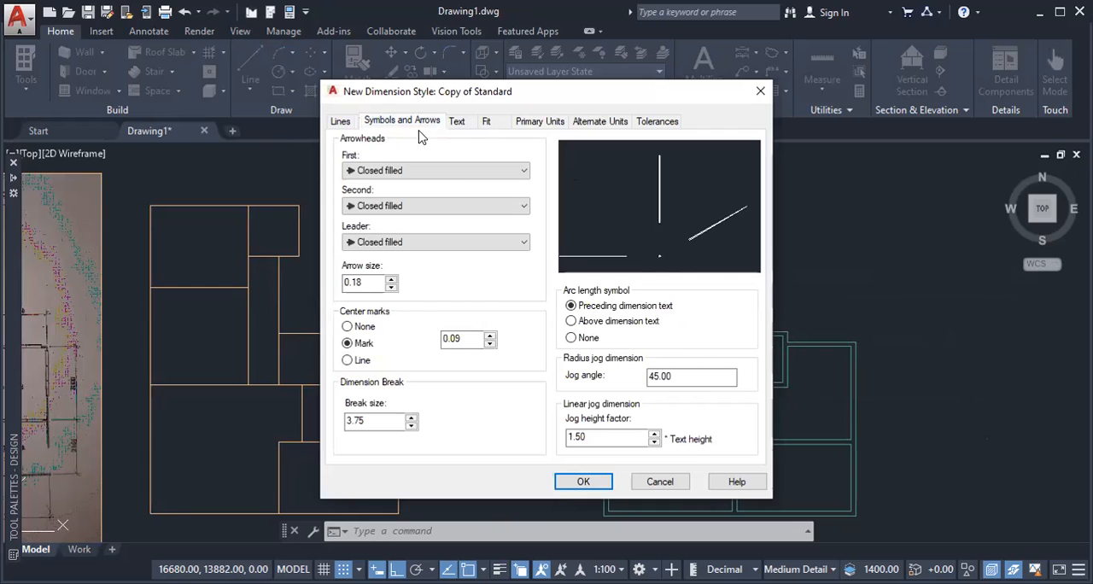
{"action": "left_click", "coordinate": [462, 171]}
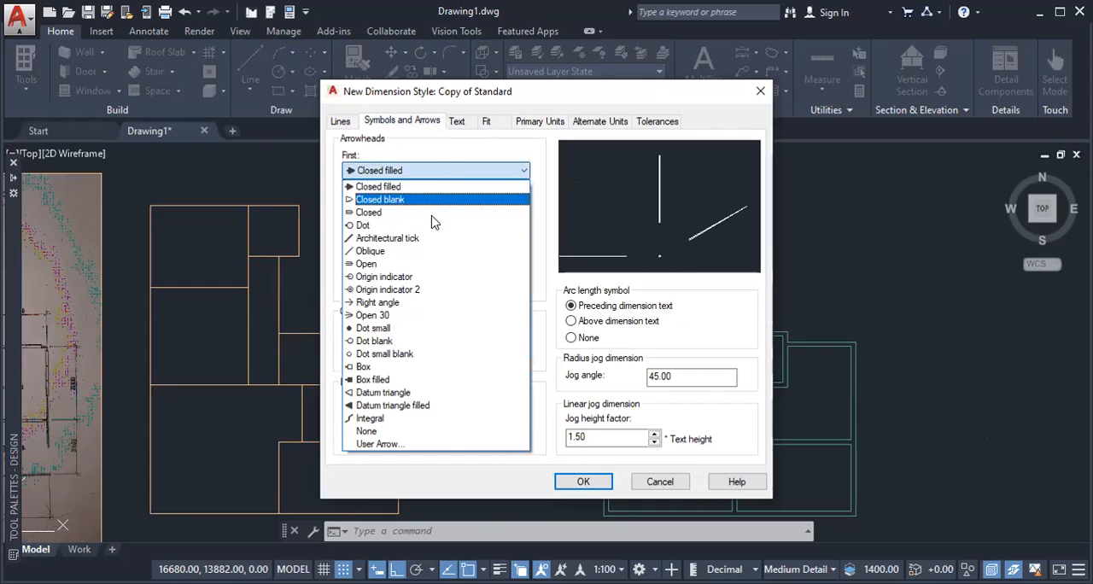
{"action": "left_click", "coordinate": [422, 238]}
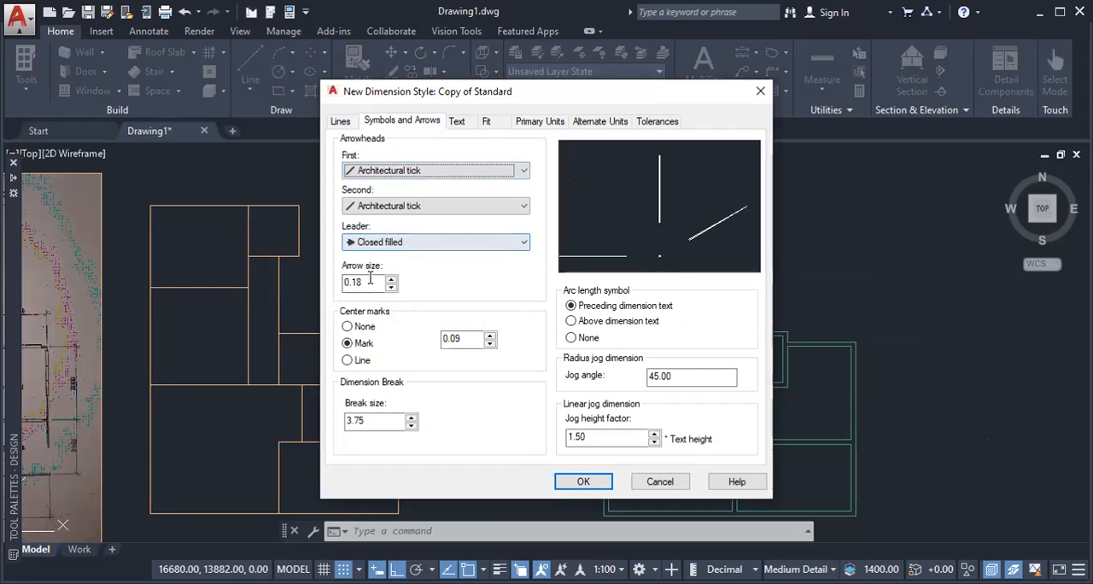
{"action": "left_click_drag", "start_coordinate": [368, 282], "coordinate": [344, 285]}
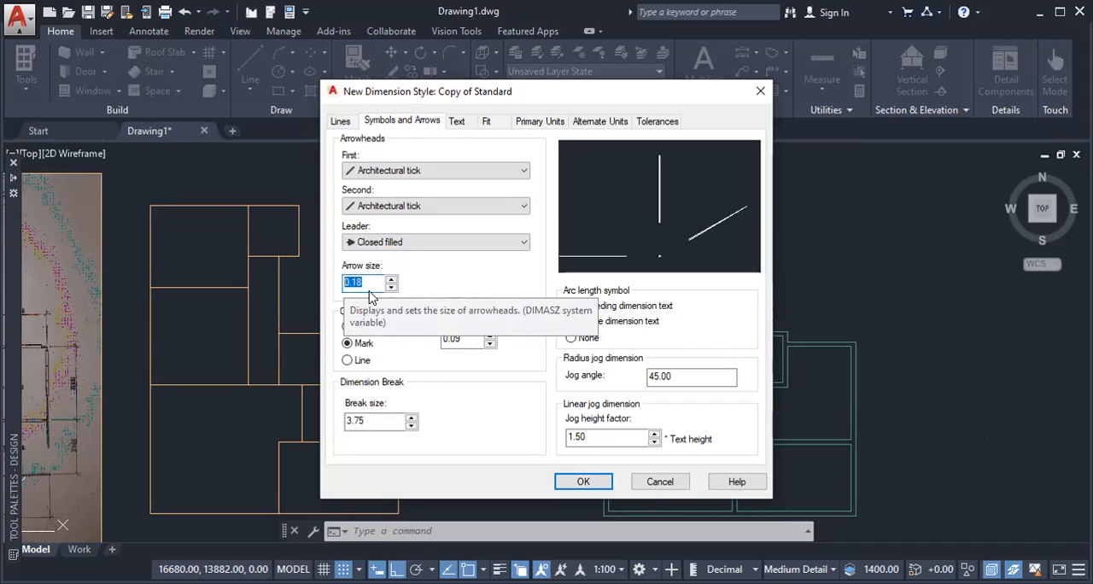
{"action": "type", "text": "12"}
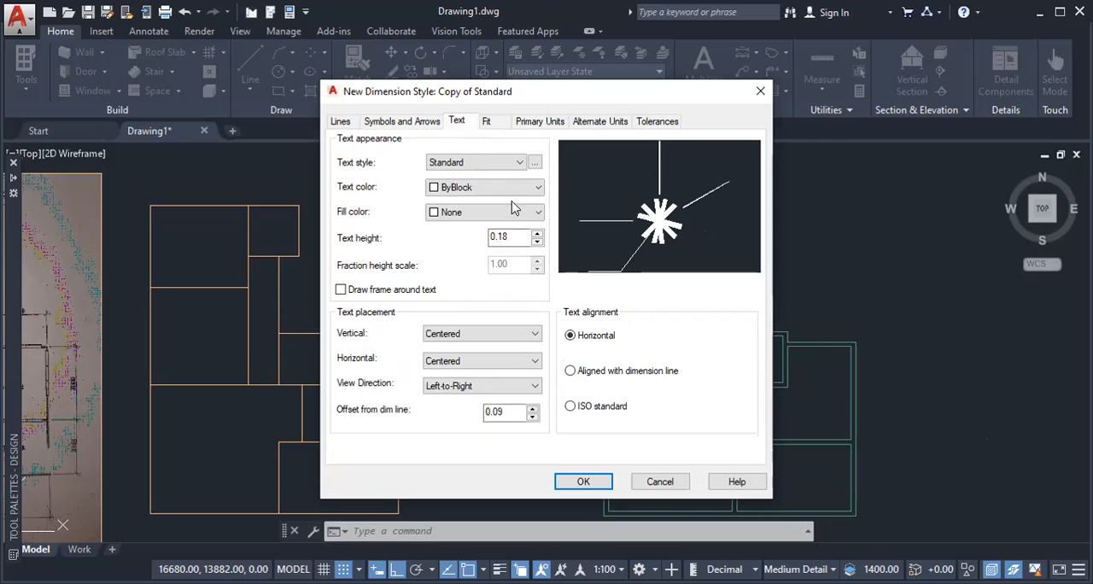
Step: Set the dimension text height to 150 and the linear primary units' precision to 0
{"action": "left_click_drag", "start_coordinate": [523, 236], "coordinate": [492, 237]}
{"action": "type", "text": "150"}
{"action": "left_click", "coordinate": [534, 124]}
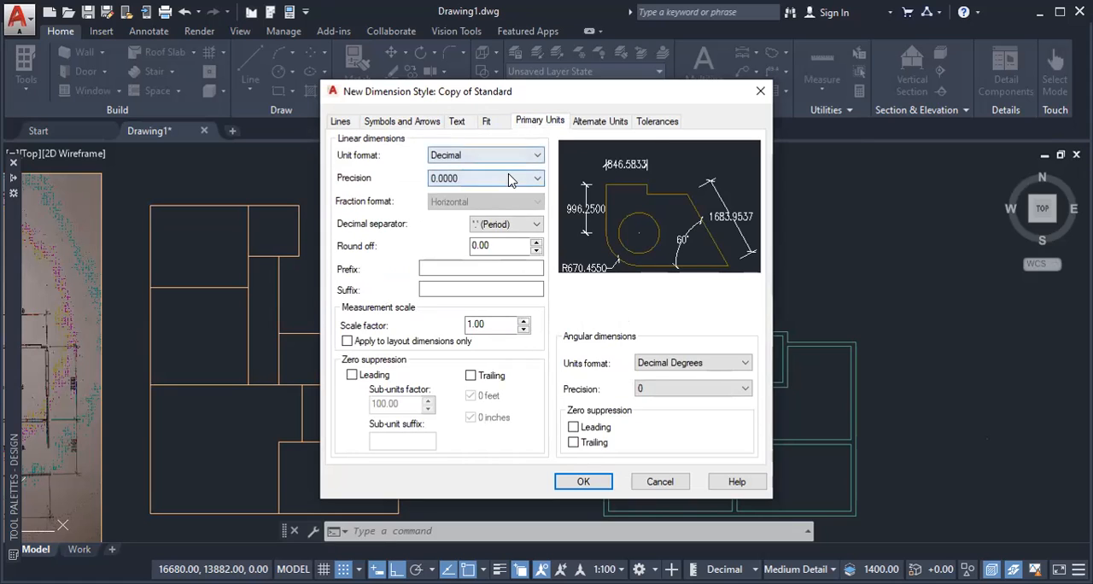
{"action": "left_click", "coordinate": [510, 180]}
{"action": "left_click", "coordinate": [480, 194]}
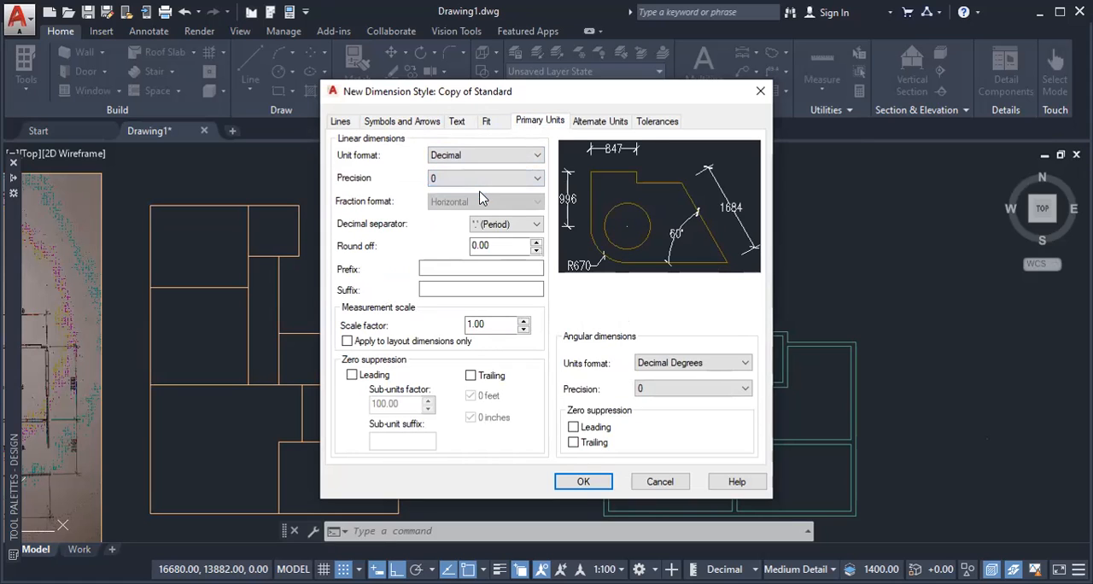
Step: Save the style, make Copy of Standard the current dimension style, and set the annotation scale to 1:1
{"action": "left_click", "coordinate": [583, 482]}
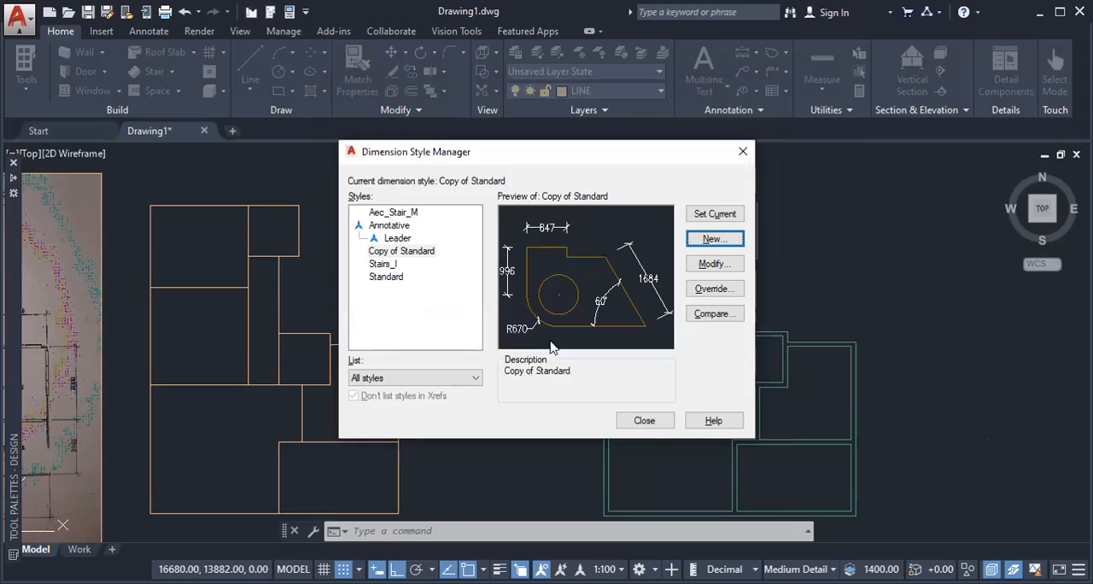
{"action": "left_click", "coordinate": [713, 214]}
{"action": "left_click", "coordinate": [656, 426]}
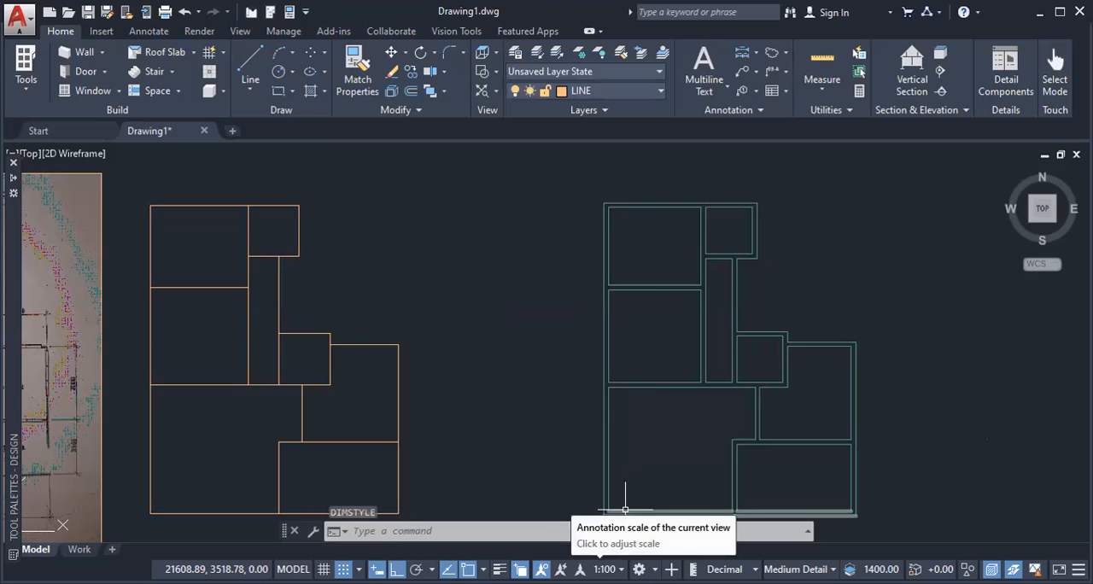
{"action": "left_click", "coordinate": [605, 569]}
{"action": "left_click", "coordinate": [608, 99]}
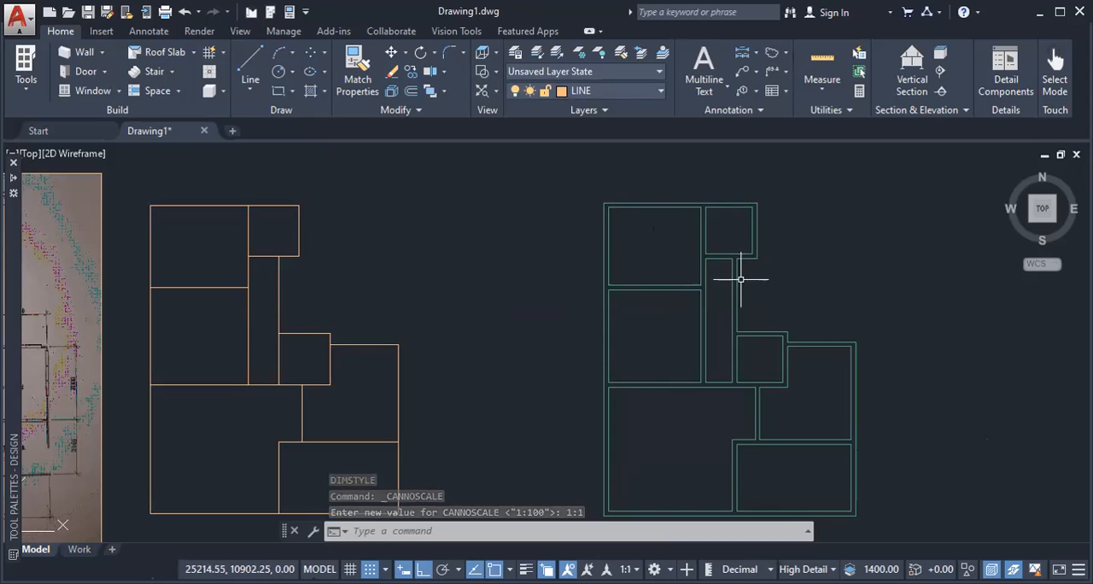
Step: Make DIMENSION the current layer
{"action": "middle_click_drag", "start_coordinate": [787, 259], "coordinate": [714, 270]}
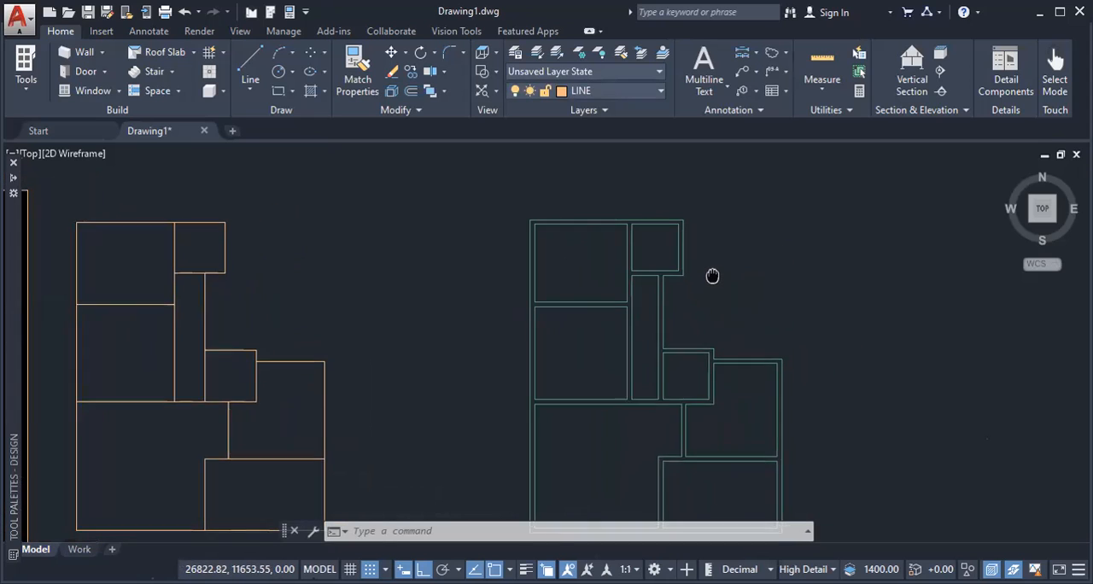
{"action": "left_click", "coordinate": [620, 91]}
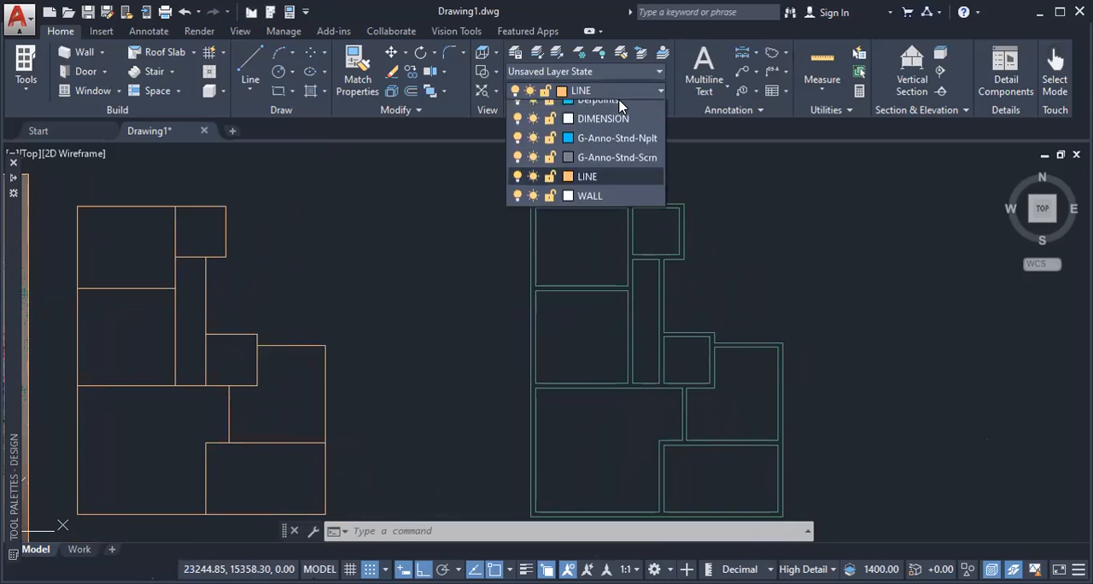
{"action": "left_click", "coordinate": [603, 168]}
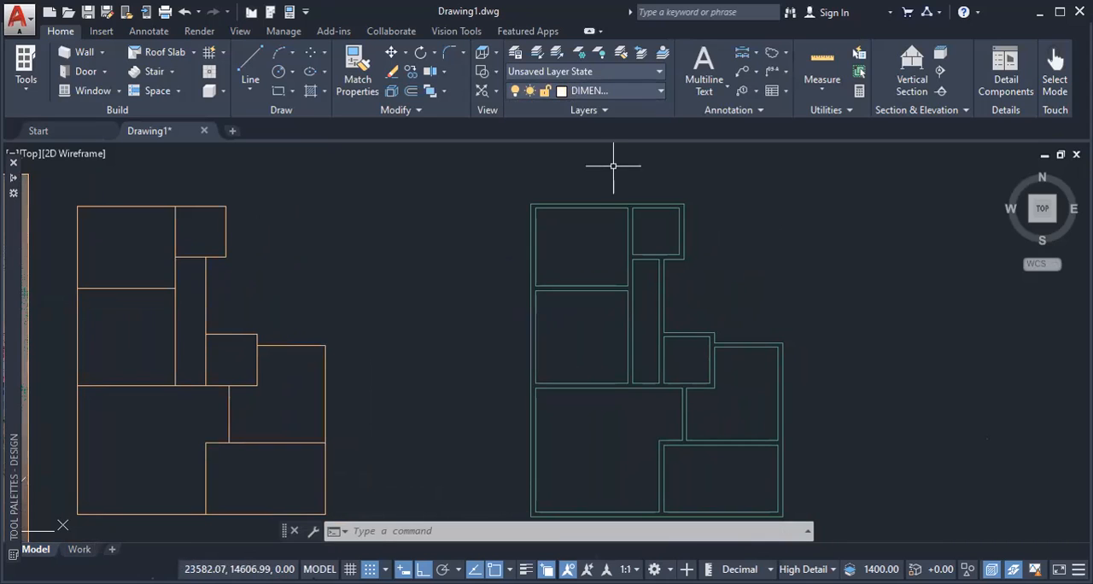
{"action": "left_click", "coordinate": [618, 91]}
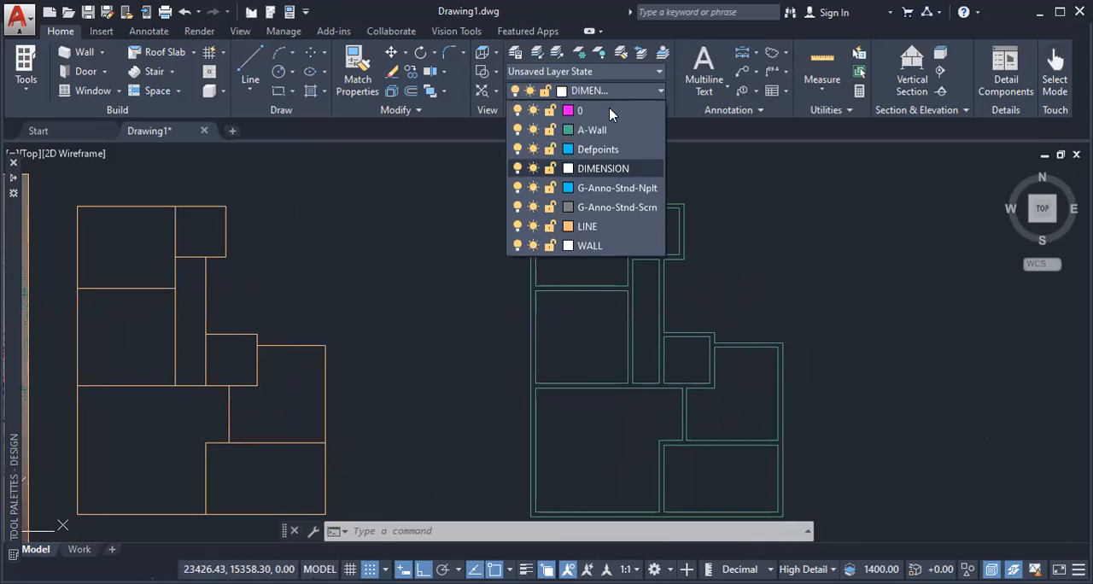
{"action": "left_click", "coordinate": [677, 161]}
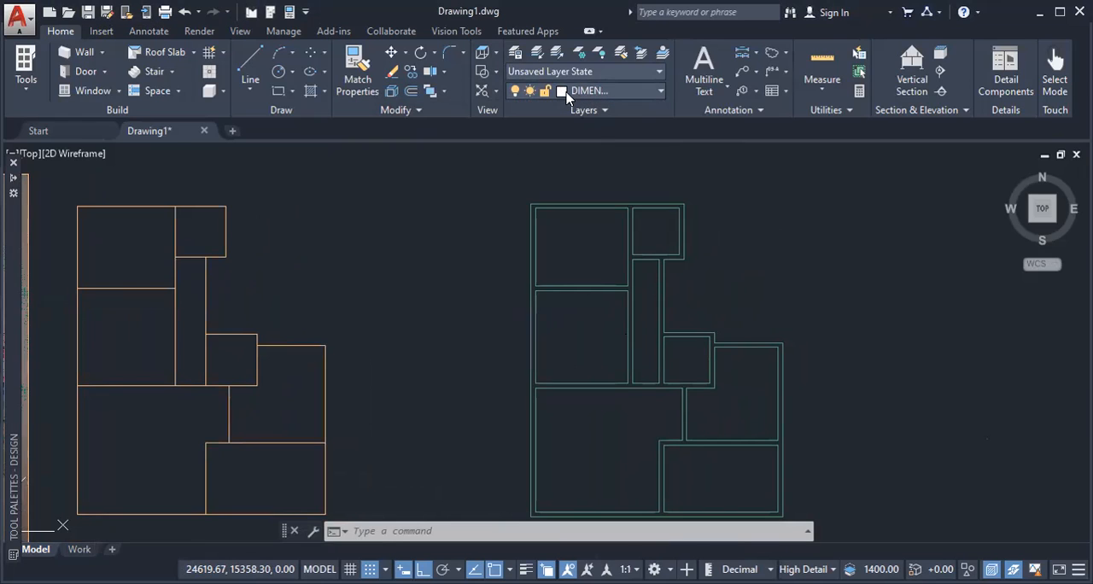
Step: Set the DIMENSION layer's color to magenta in the layer properties
{"action": "left_click", "coordinate": [515, 56]}
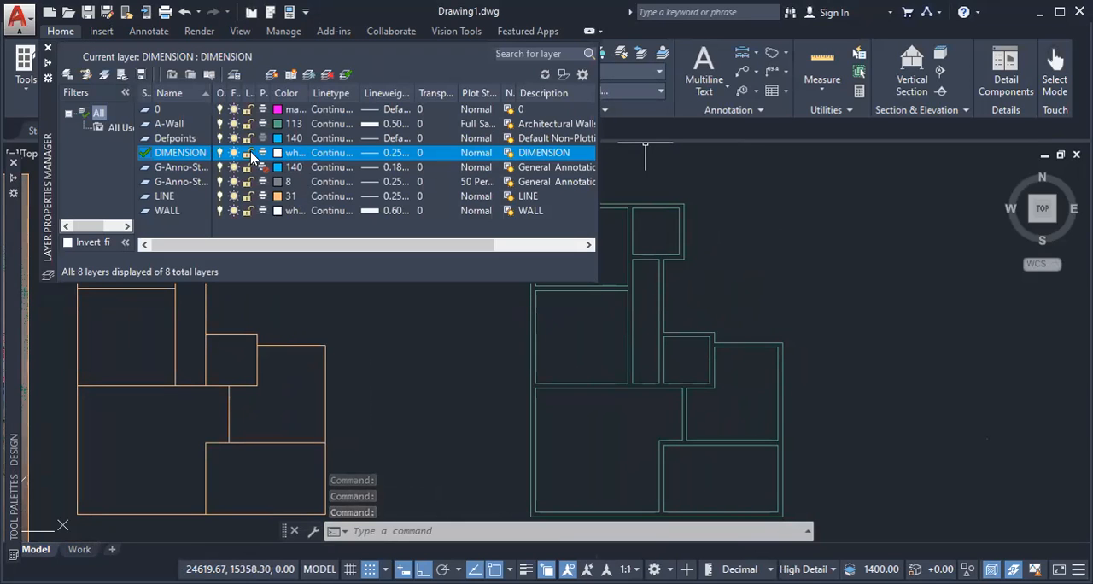
{"action": "left_click", "coordinate": [295, 154]}
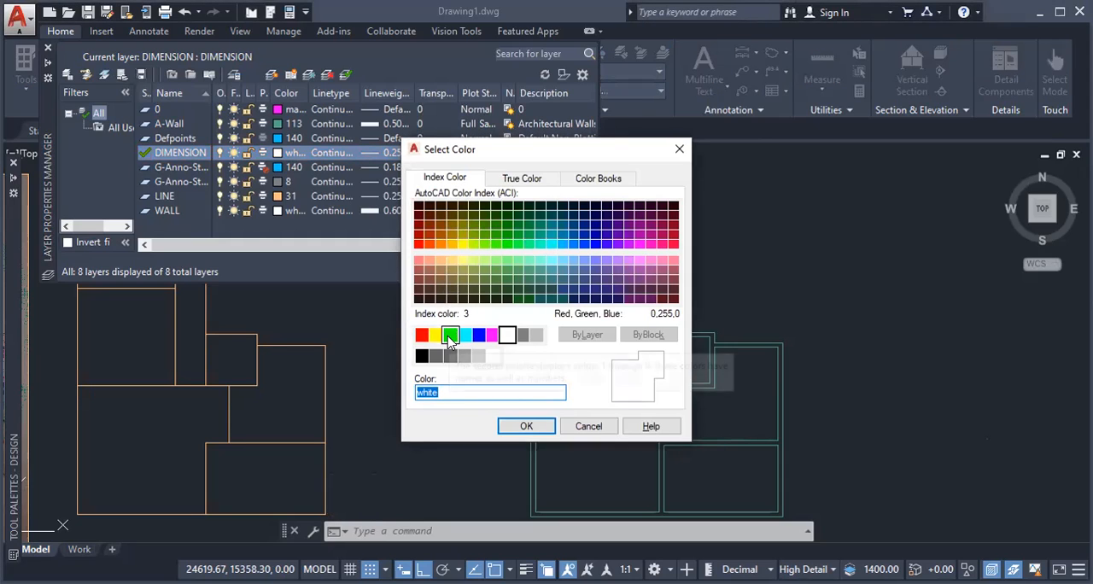
{"action": "left_click", "coordinate": [493, 336]}
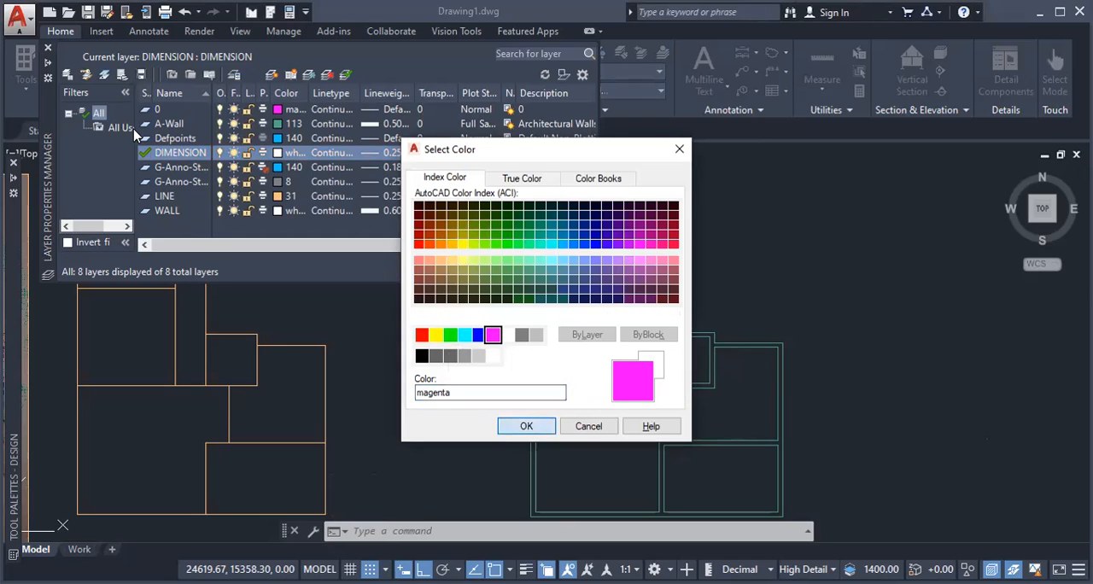
{"action": "key", "text": "Return"}
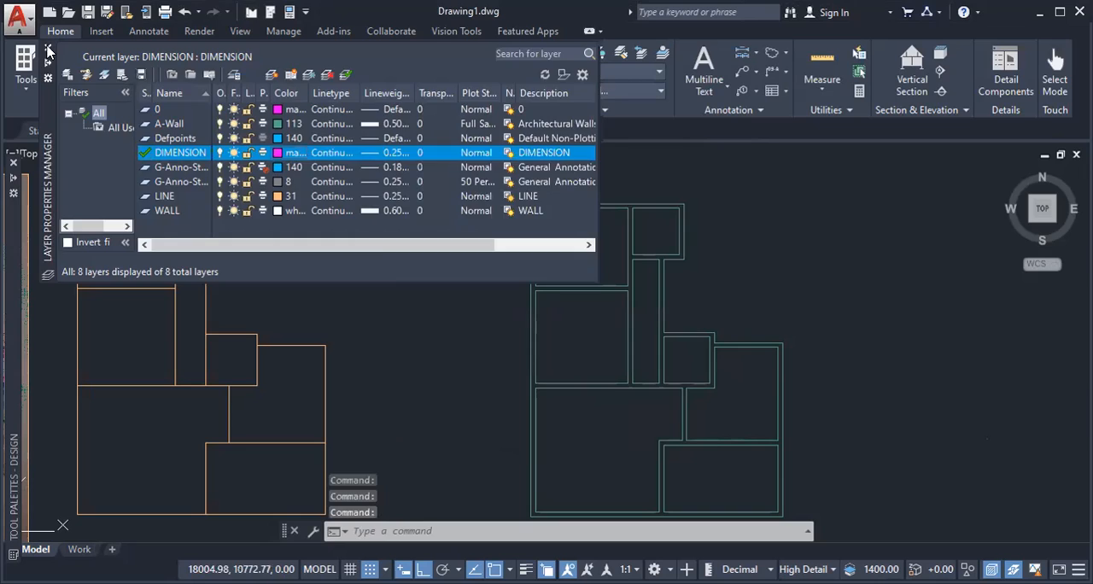
{"action": "left_click", "coordinate": [48, 49]}
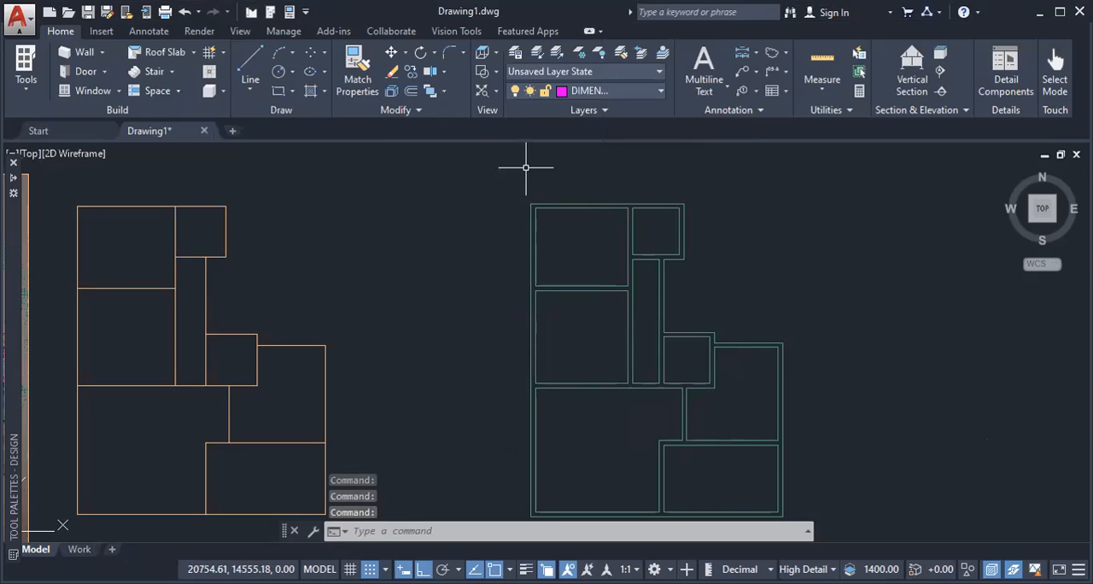
Step: Dimension the inner widths of the two uppermost rooms and the wall between them, and add an overall linear dimension above the chain
{"action": "left_click", "coordinate": [136, 31]}
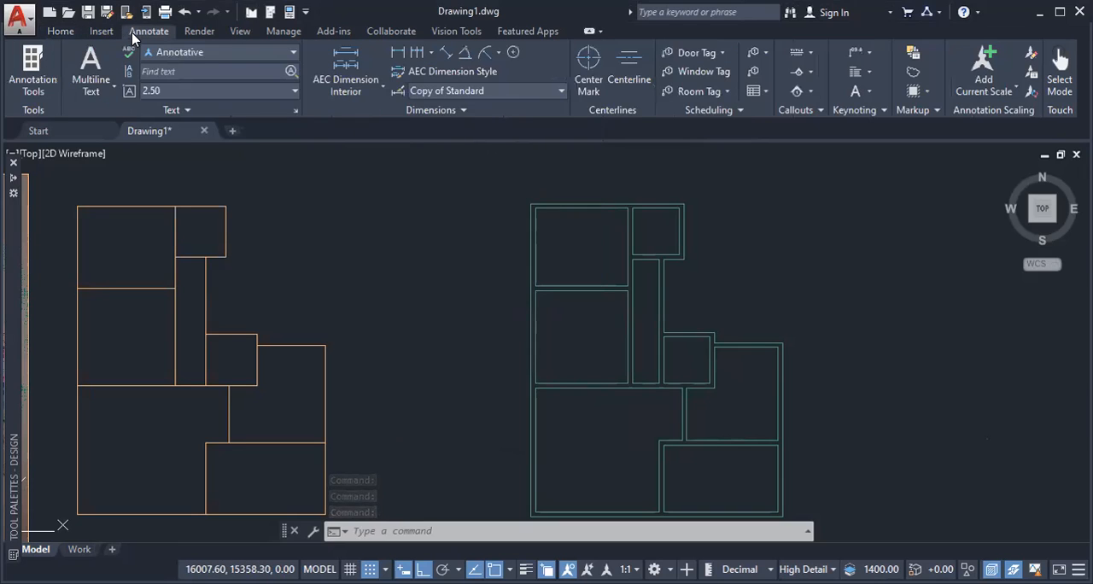
{"action": "left_click", "coordinate": [398, 53]}
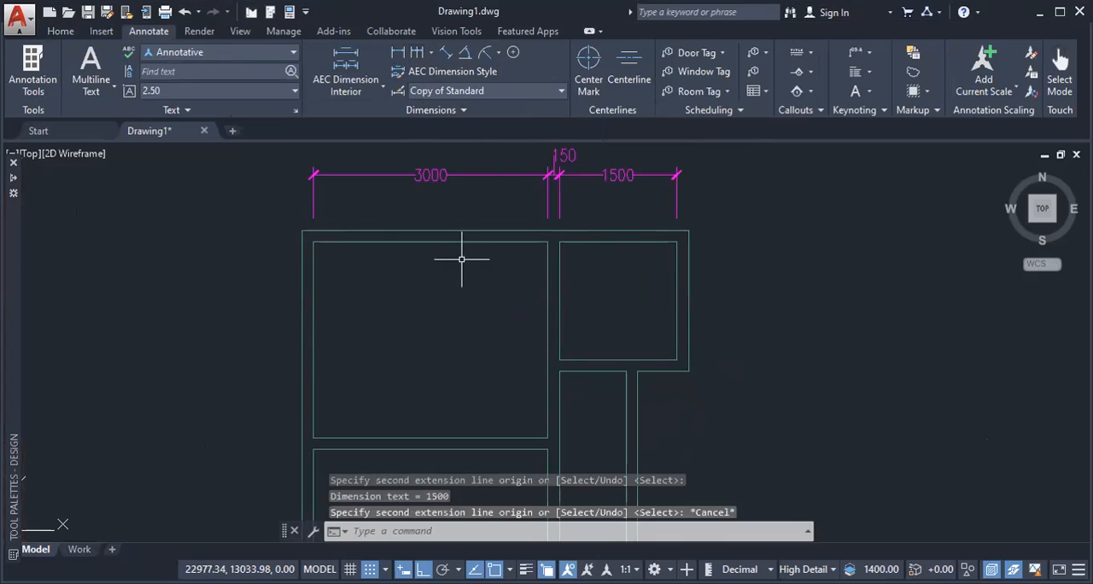
{"action": "left_click", "coordinate": [398, 54]}
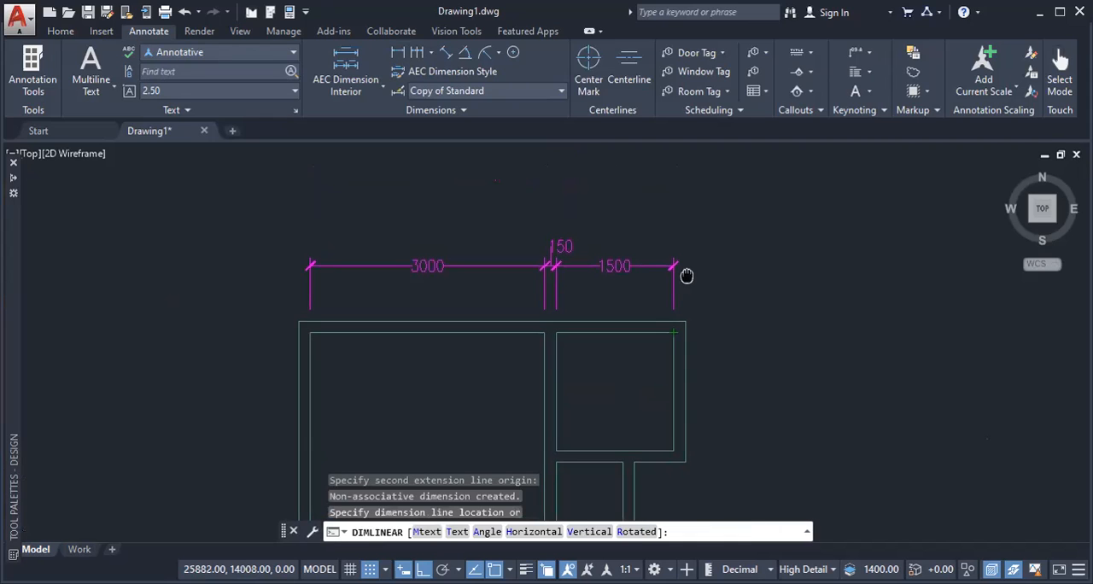
{"action": "left_click", "coordinate": [737, 215]}
Step: Add a vertical linear dimension for the upper-left room's inner height, placed outside the plan's left wall
{"action": "scroll", "coordinate": [784, 364], "scroll_direction": "down", "scroll_amount": 6}
{"action": "middle_click_drag", "start_coordinate": [785, 377], "coordinate": [734, 266]}
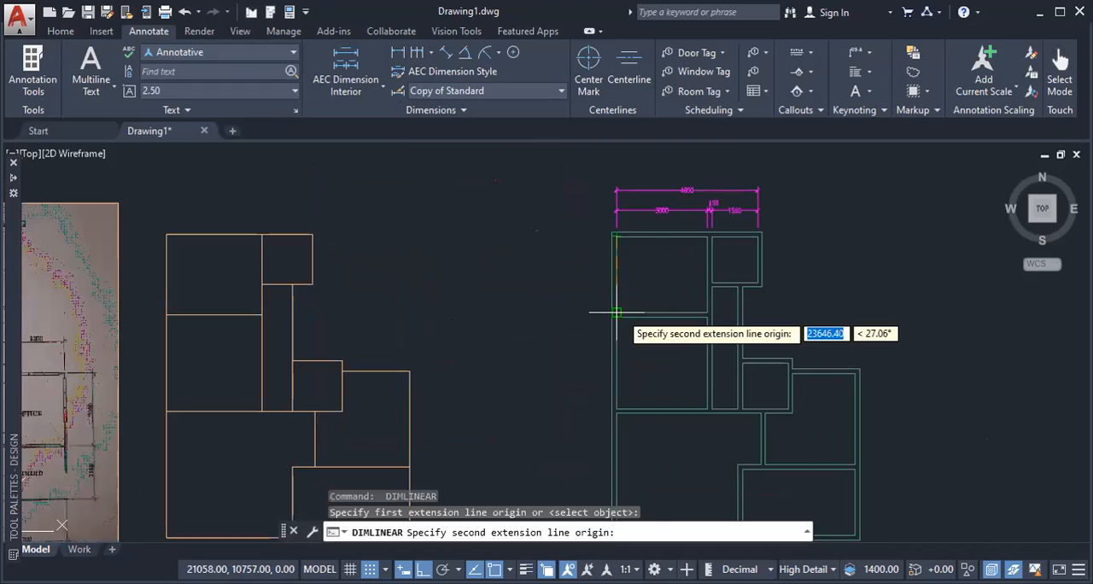
{"action": "left_click", "coordinate": [617, 312]}
{"action": "left_click", "coordinate": [573, 290]}
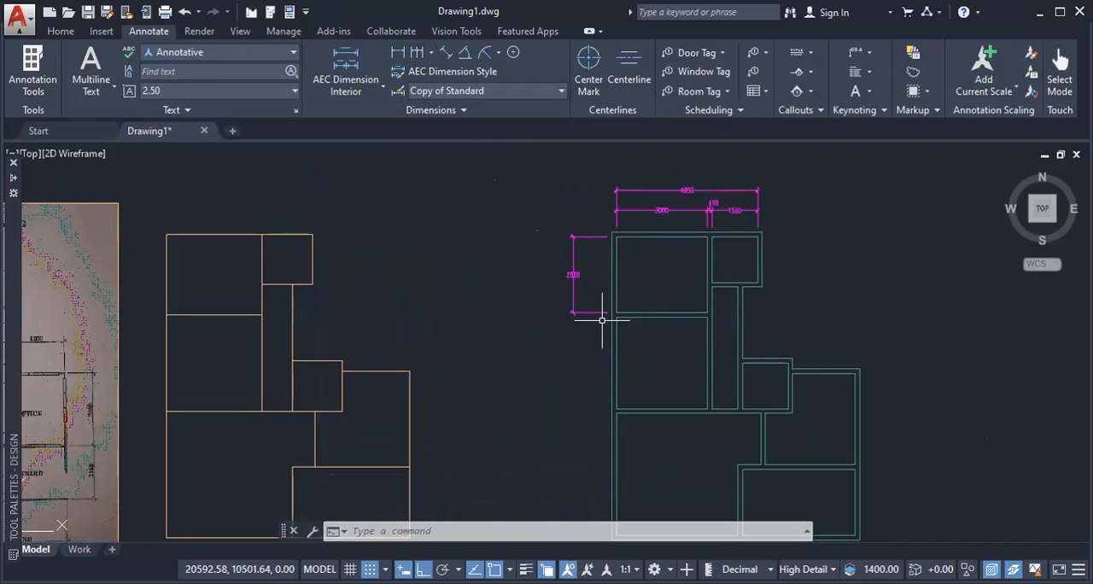
{"action": "left_click", "coordinate": [602, 237]}
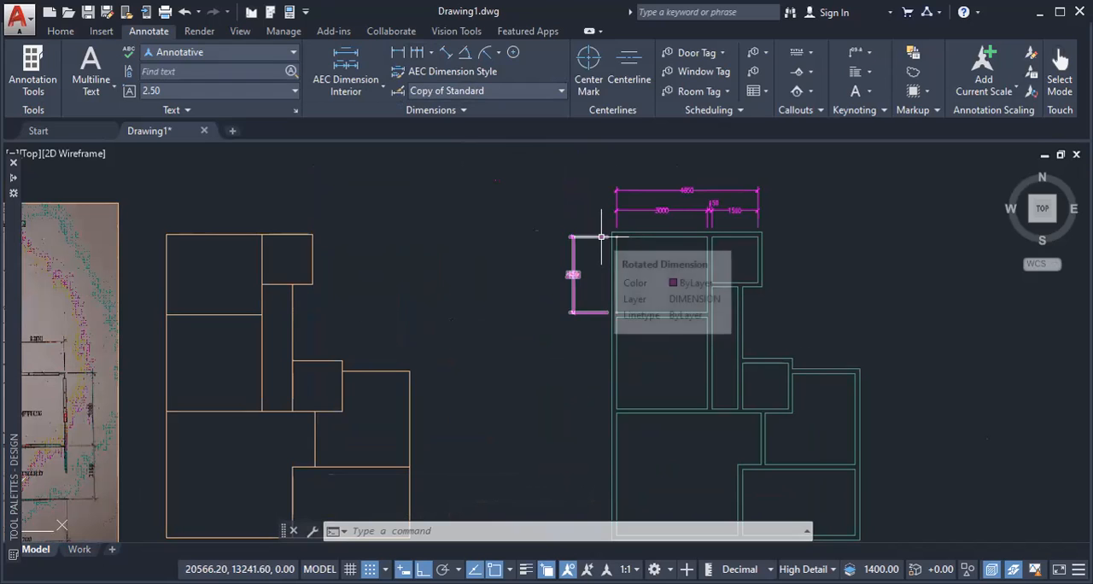
{"action": "key", "text": "Escape"}
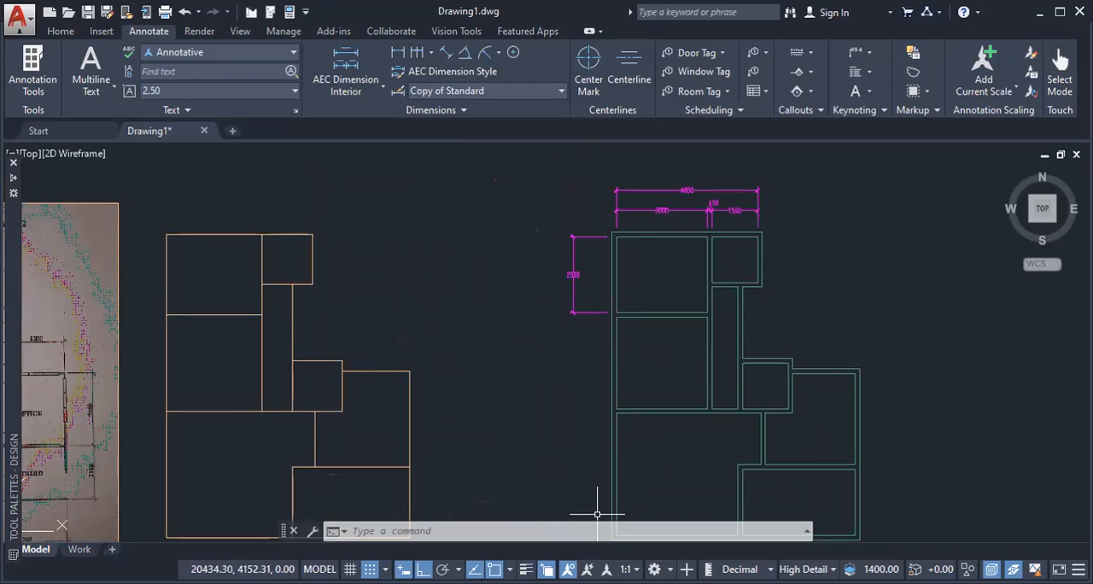